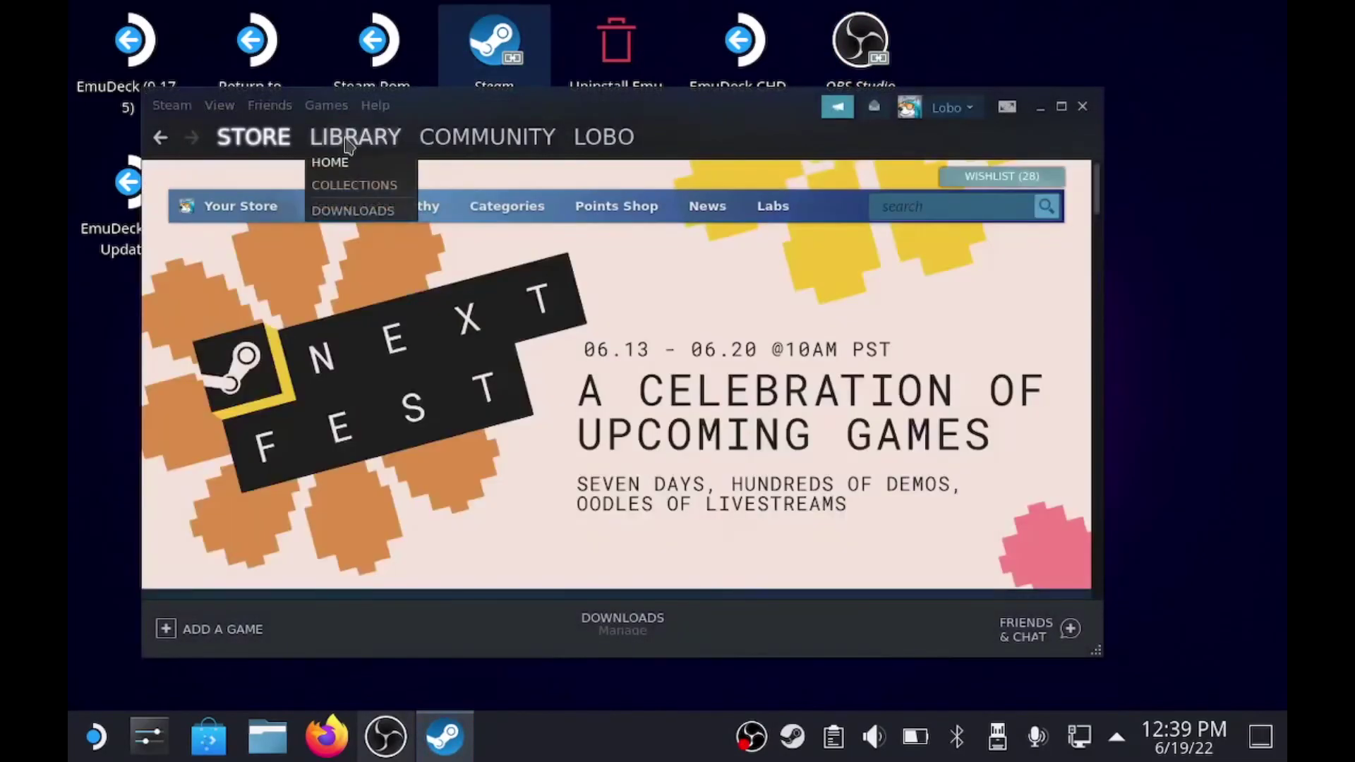
- Browse the Library's Favorites to the OBS Studio page, then move the Steam window right
{"action": "left_click", "coordinate": [348, 145]}
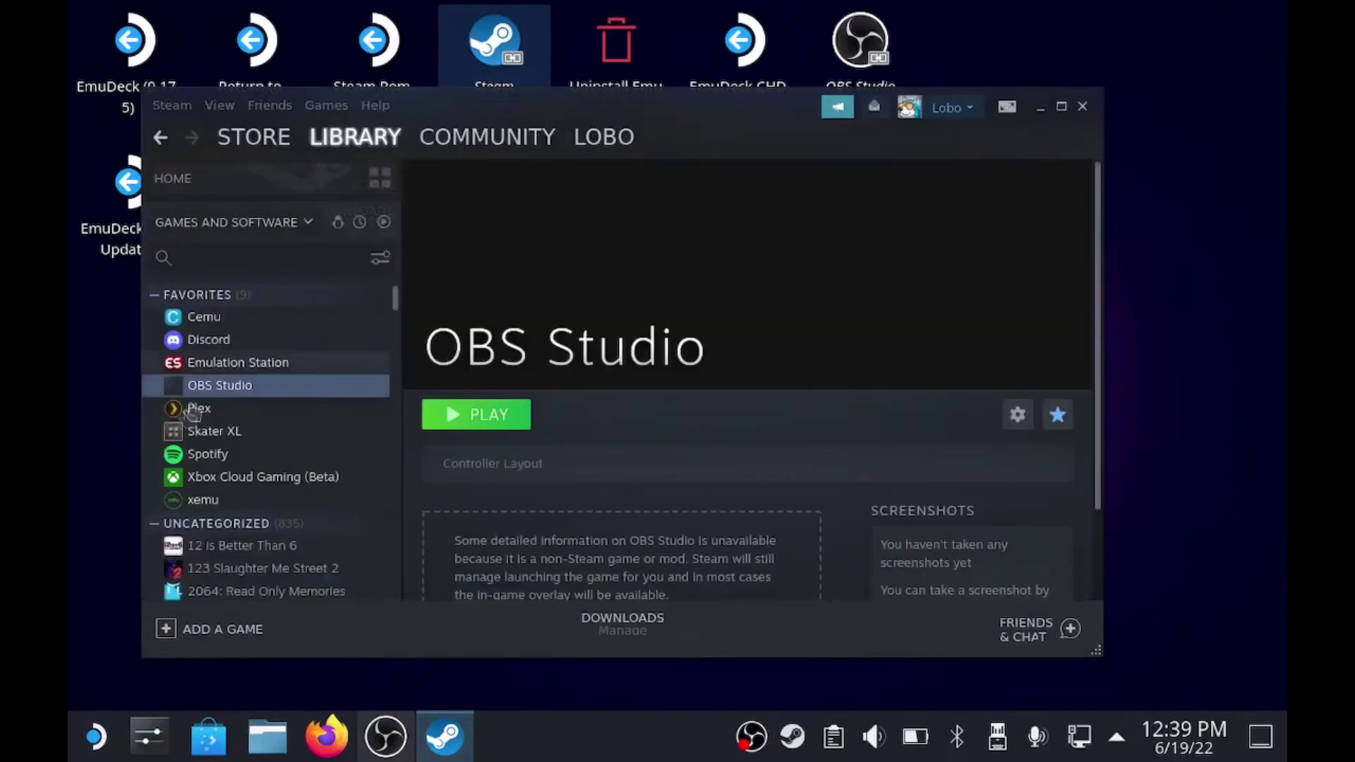
{"action": "left_click", "coordinate": [246, 324]}
{"action": "left_click", "coordinate": [266, 342]}
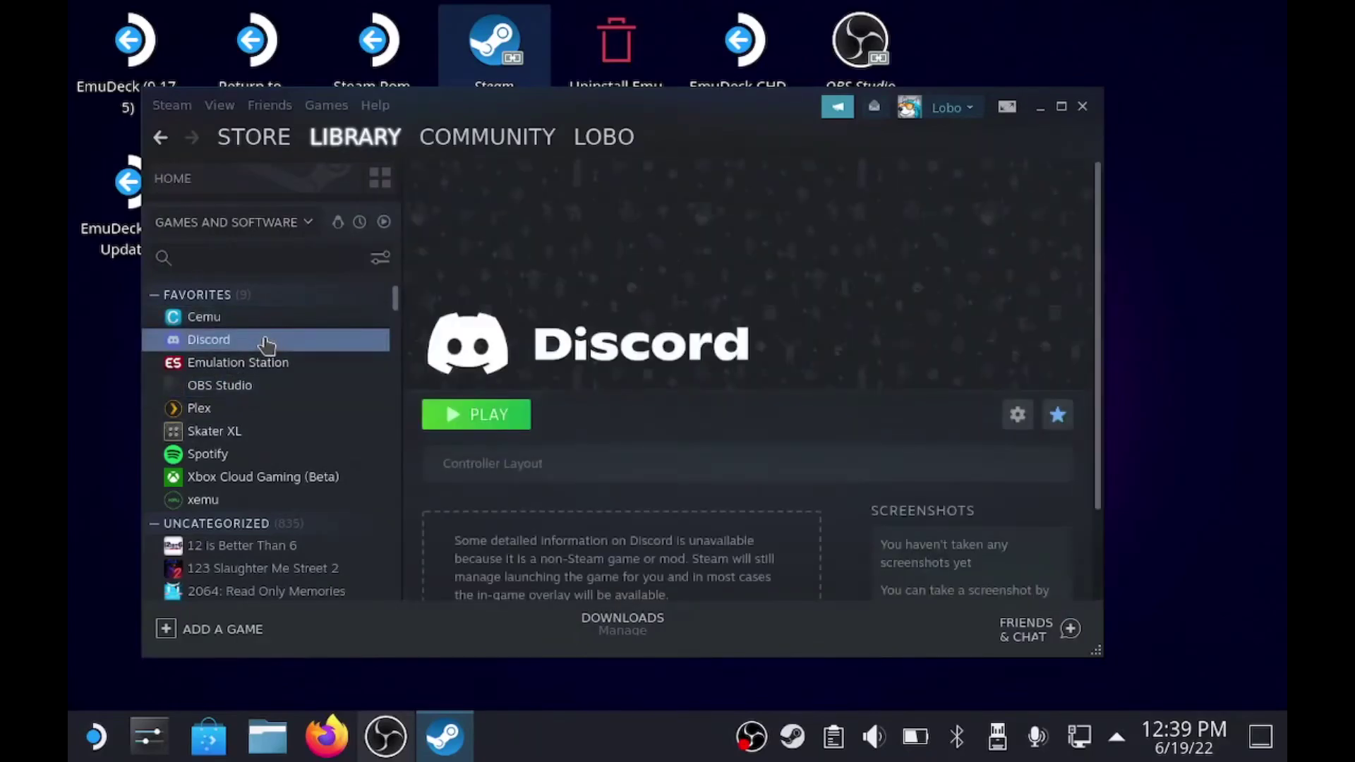
{"action": "left_click", "coordinate": [270, 363]}
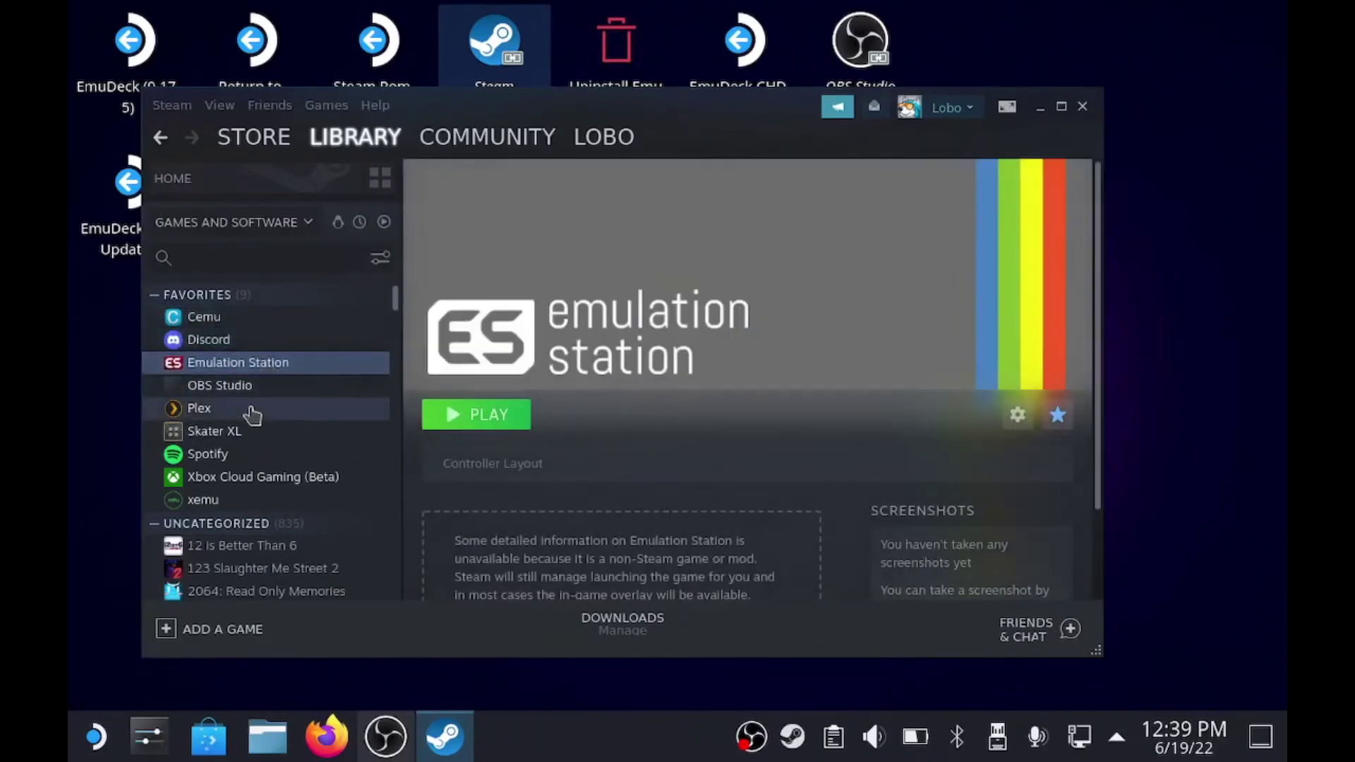
{"action": "left_click", "coordinate": [252, 415]}
{"action": "left_click", "coordinate": [254, 432]}
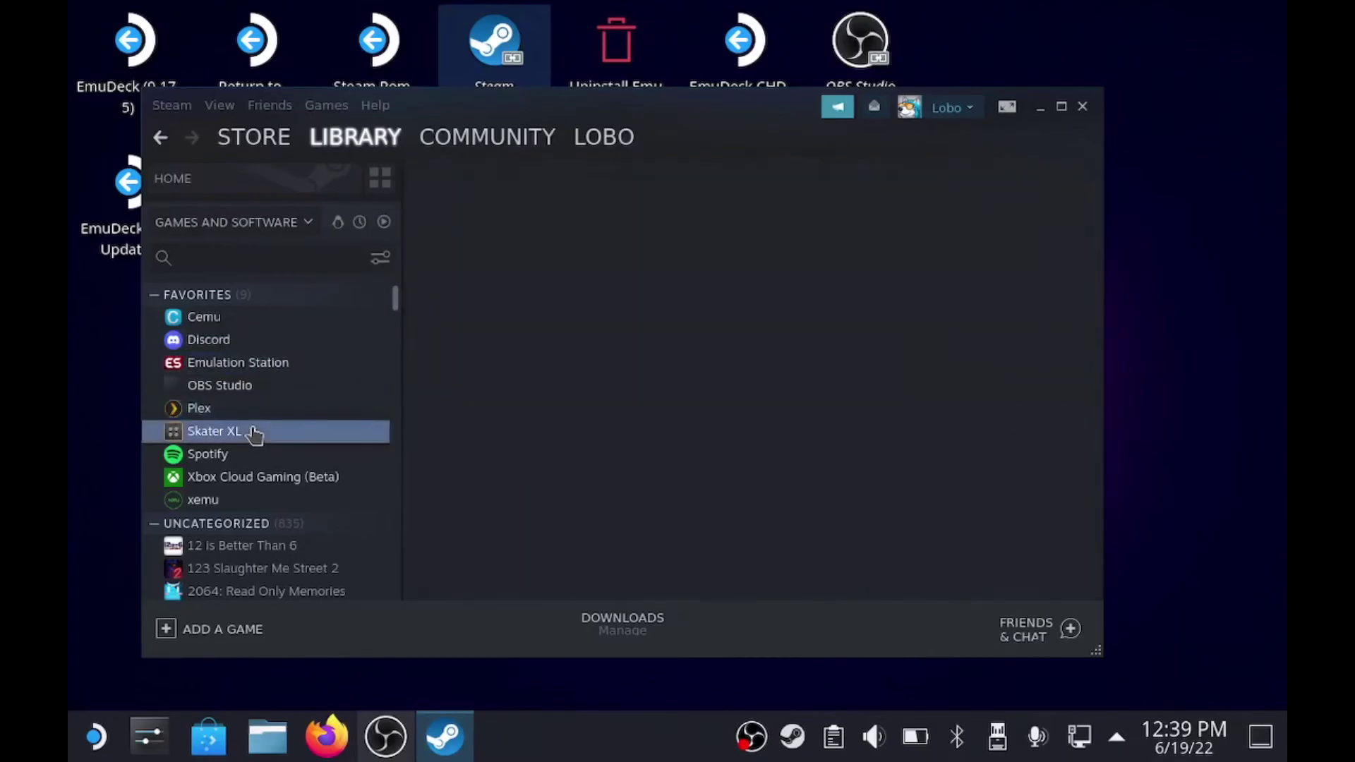
{"action": "left_click", "coordinate": [248, 457]}
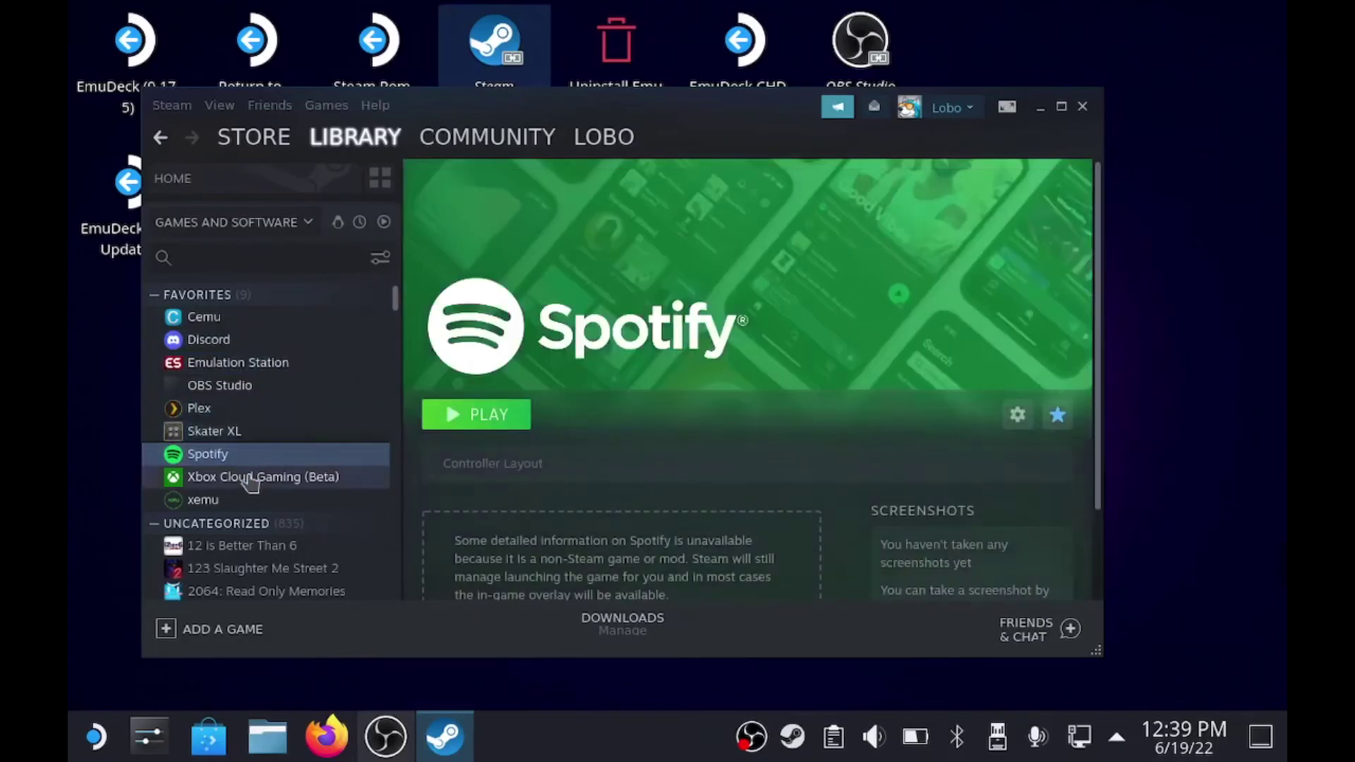
{"action": "left_click", "coordinate": [252, 478]}
{"action": "left_click", "coordinate": [253, 500]}
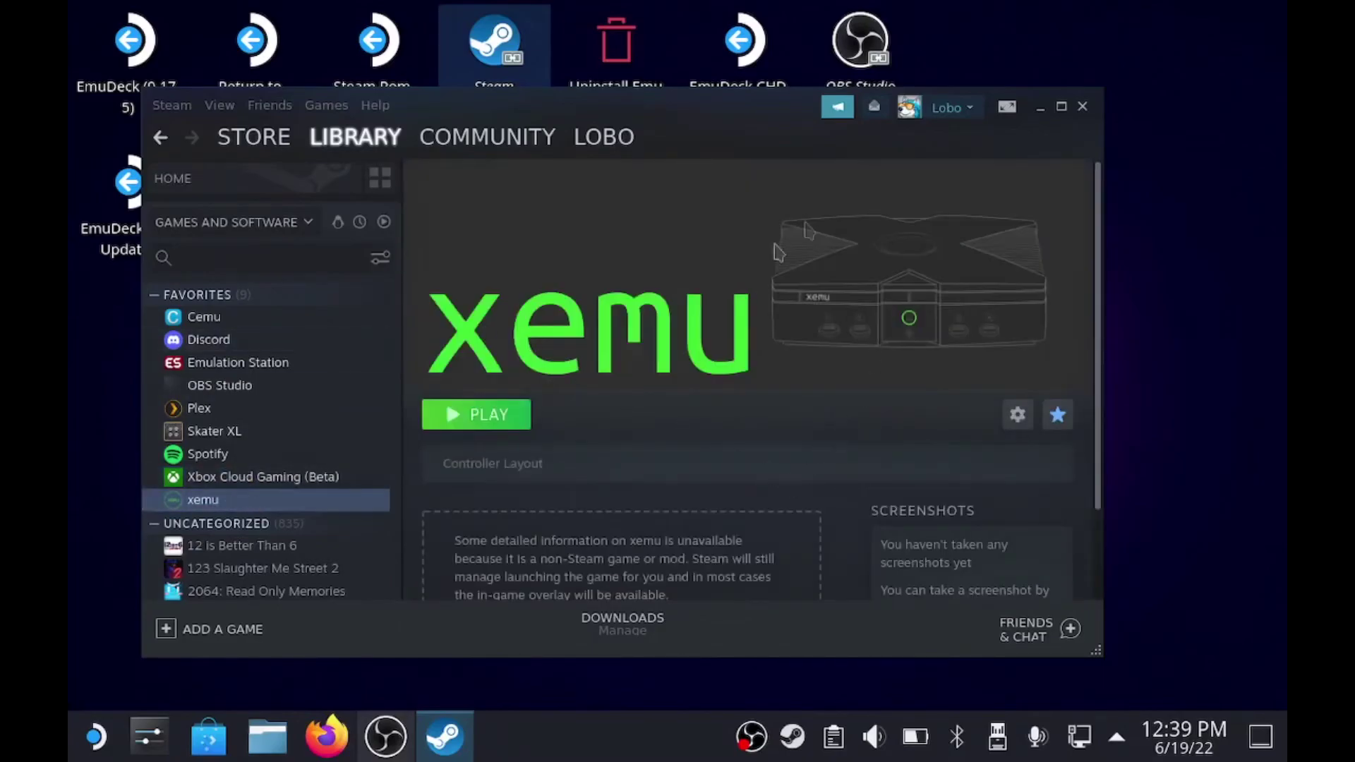
{"action": "left_click", "coordinate": [288, 387]}
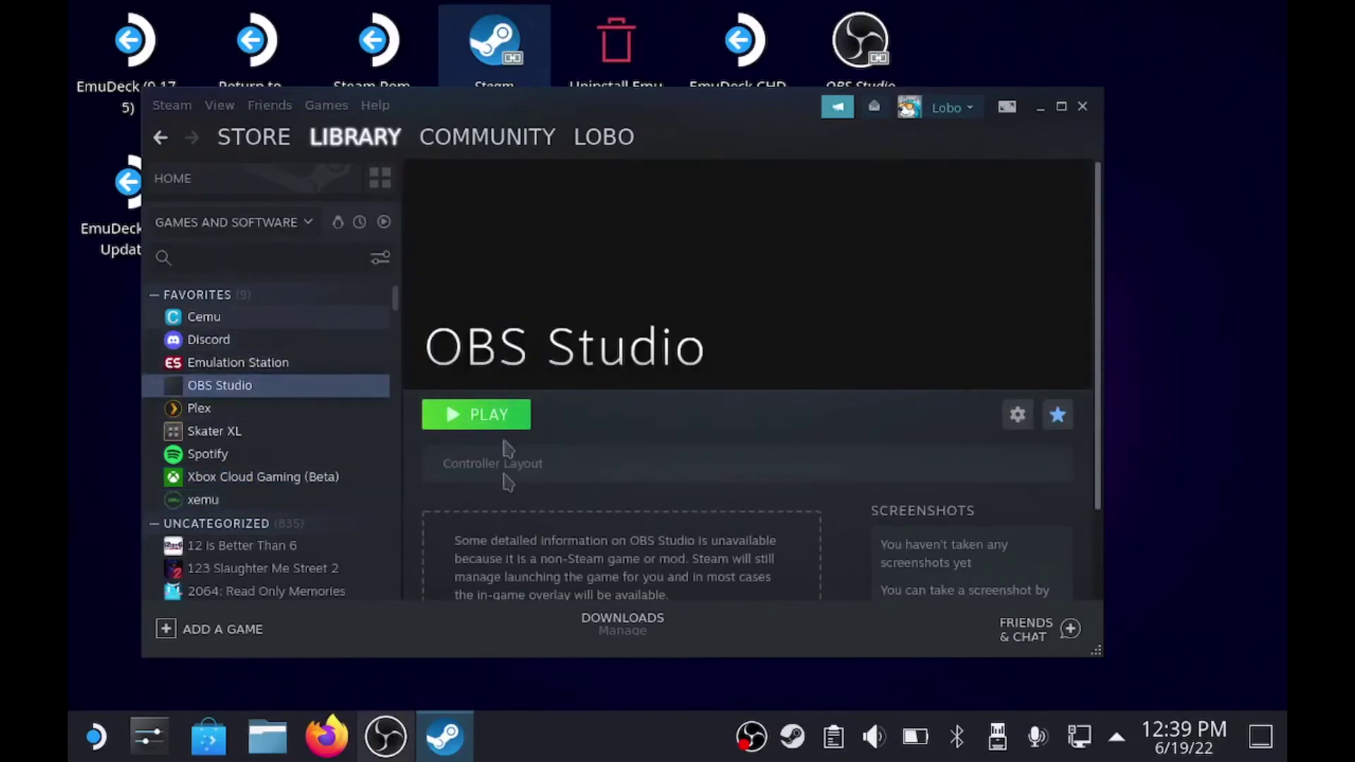
{"action": "left_click_drag", "start_coordinate": [744, 125], "coordinate": [891, 138]}
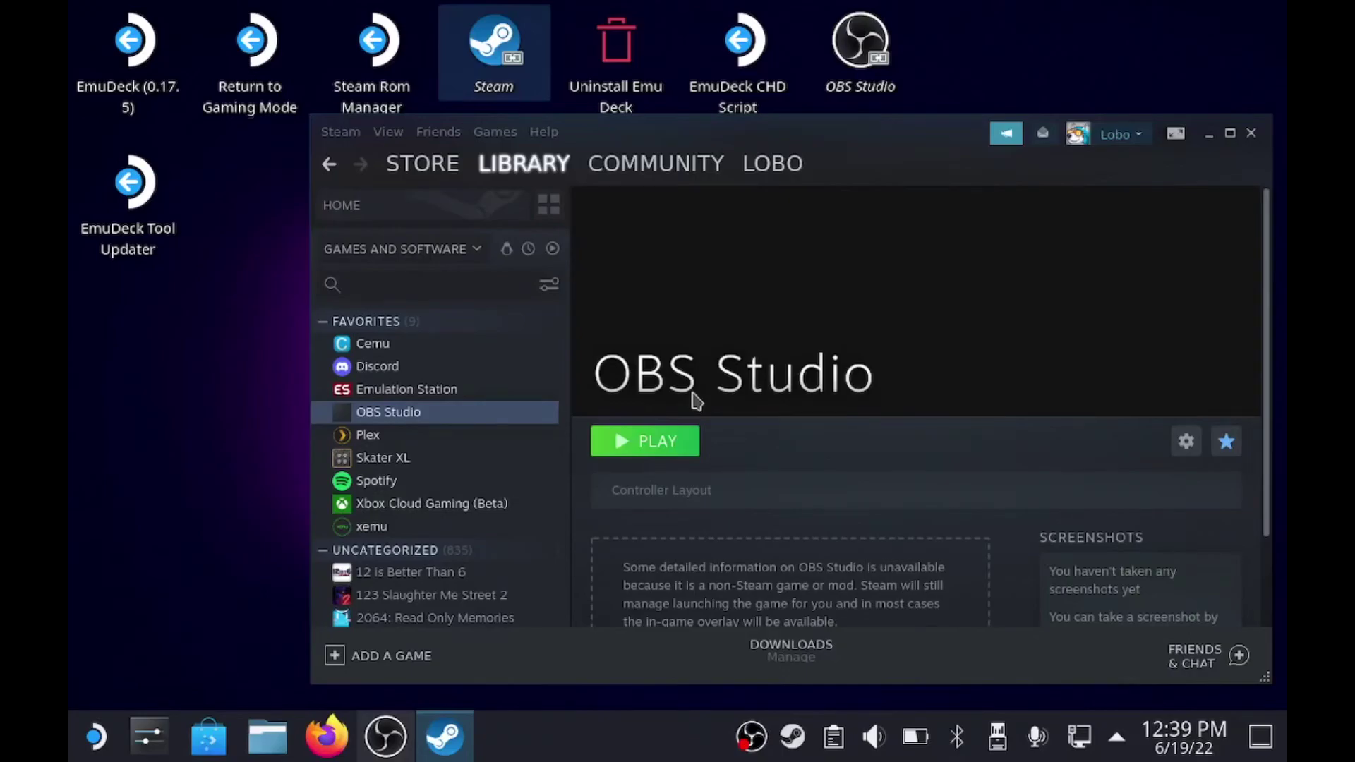
- Launch Firefox and go to the SteamGridDB website
{"action": "left_click", "coordinate": [337, 745]}
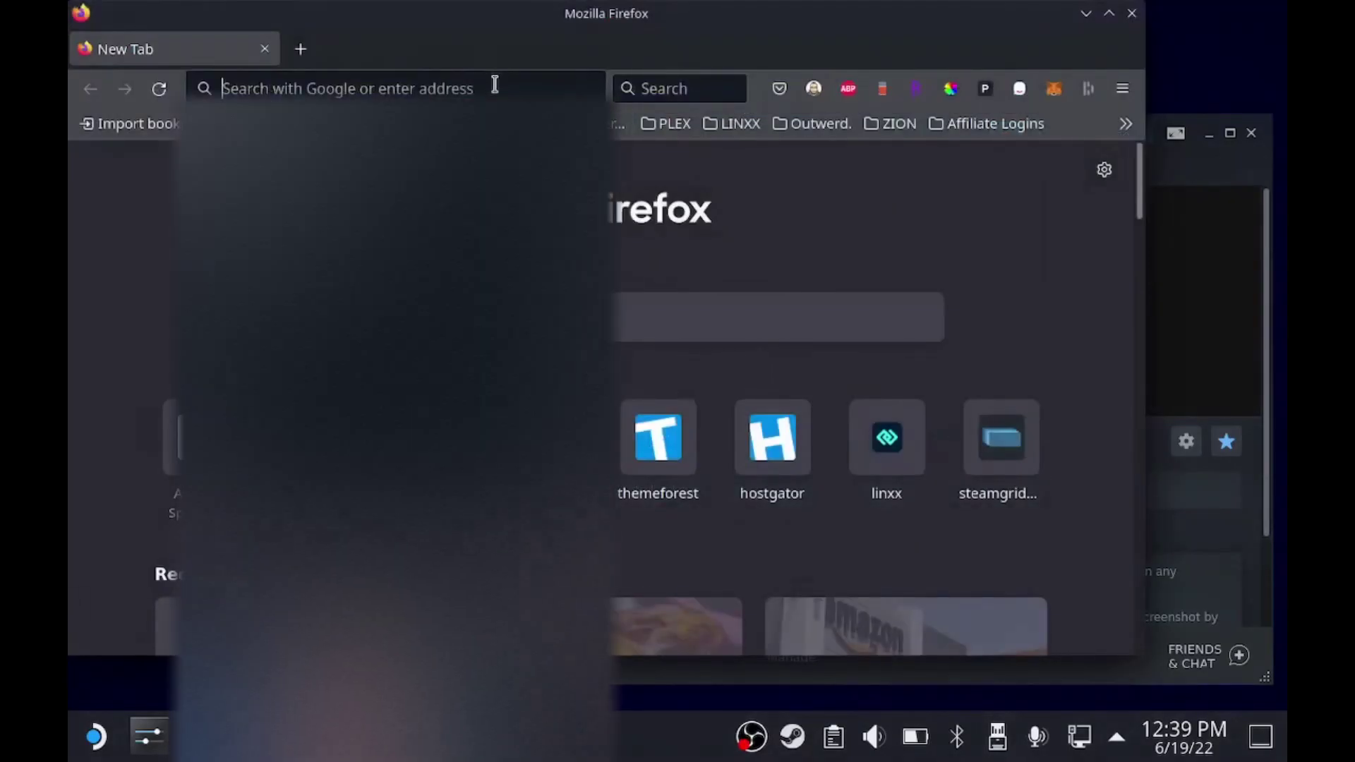
{"action": "type", "text": "steamgriddb.com"}
{"action": "key", "text": "Return"}
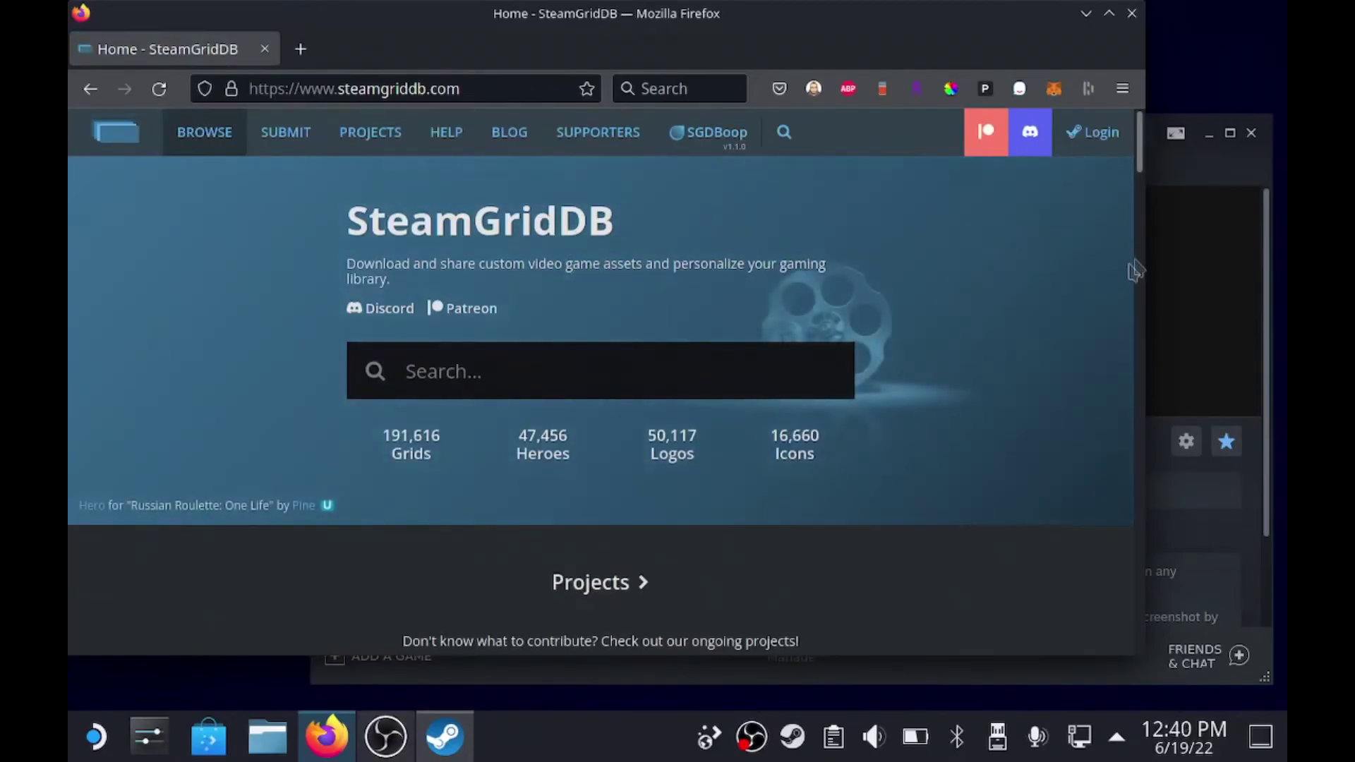
{"action": "left_click", "coordinate": [1210, 184]}
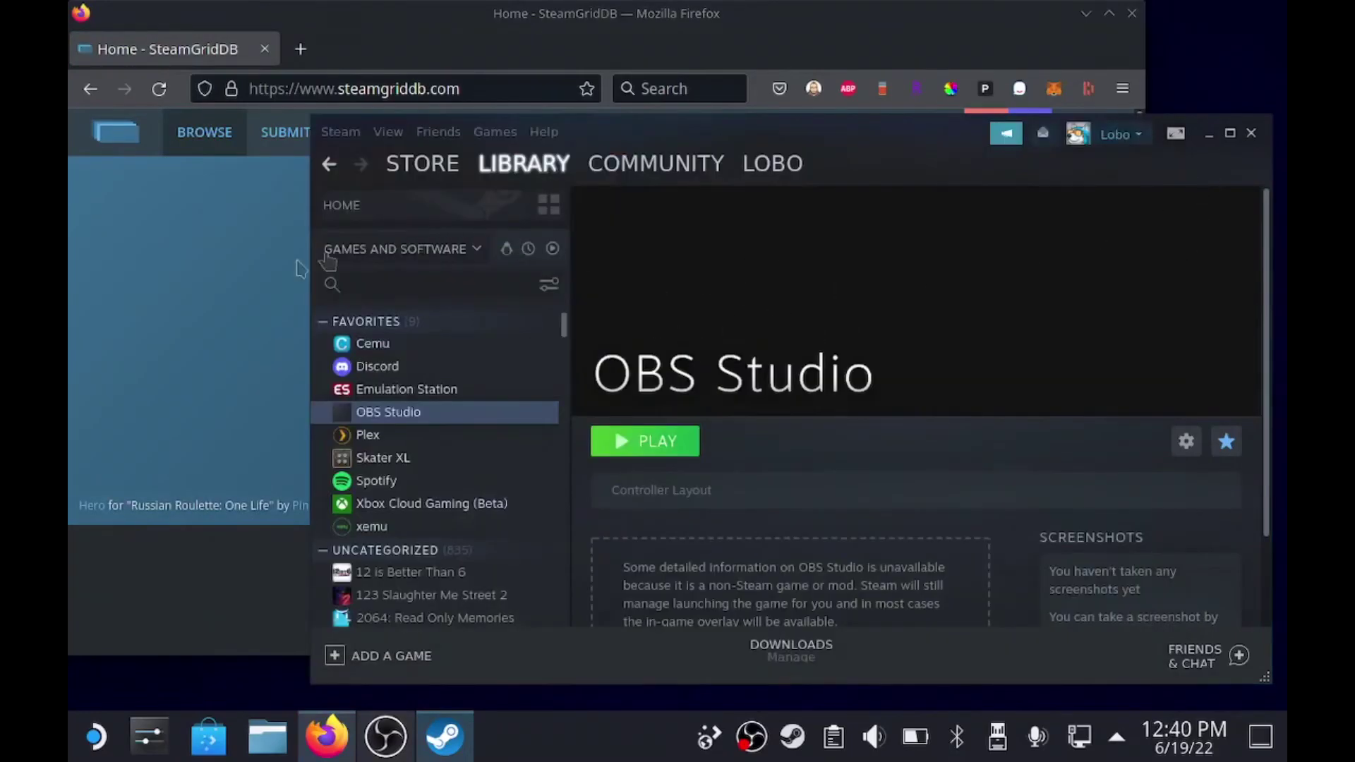
{"action": "left_click", "coordinate": [233, 286]}
- Search SteamGridDB for 'obs st' and open the OBS Studio (2022) game page
{"action": "left_click", "coordinate": [435, 374]}
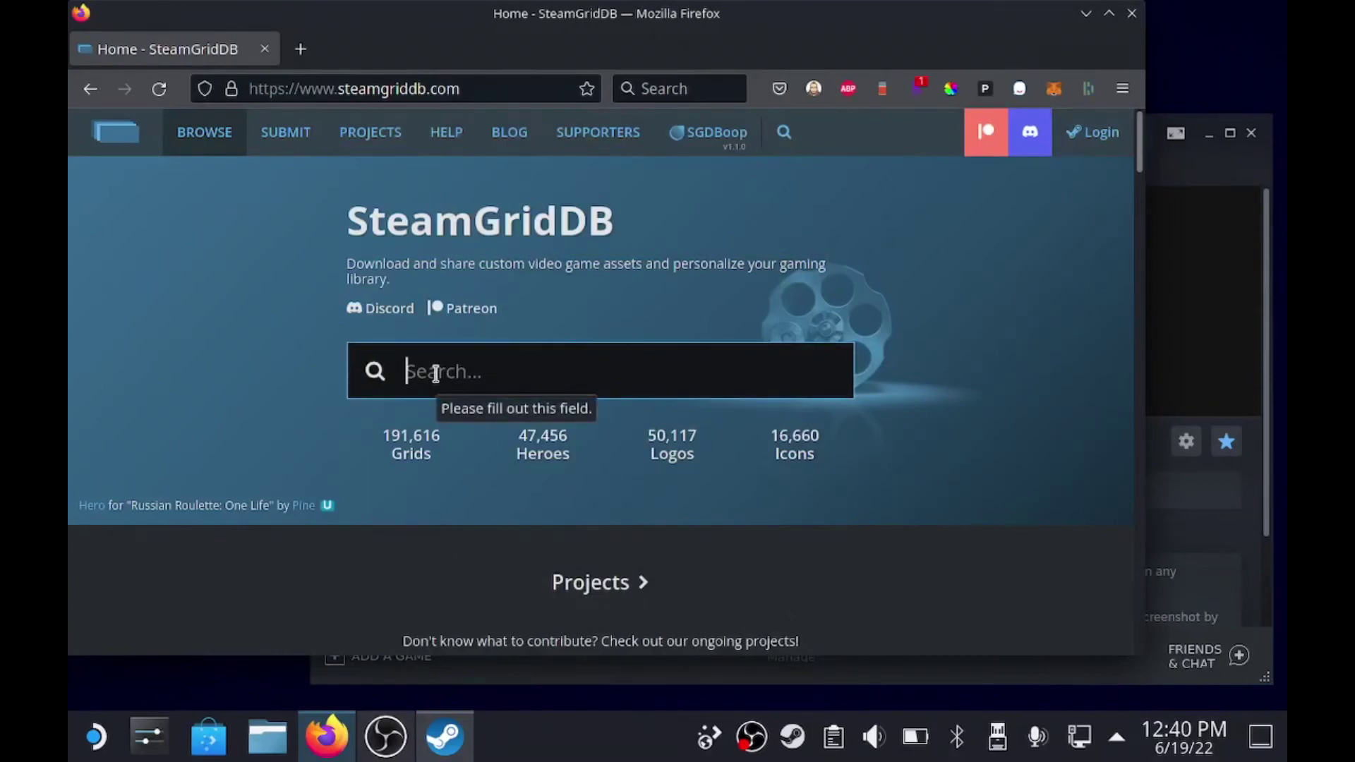
{"action": "type", "text": "obs"}
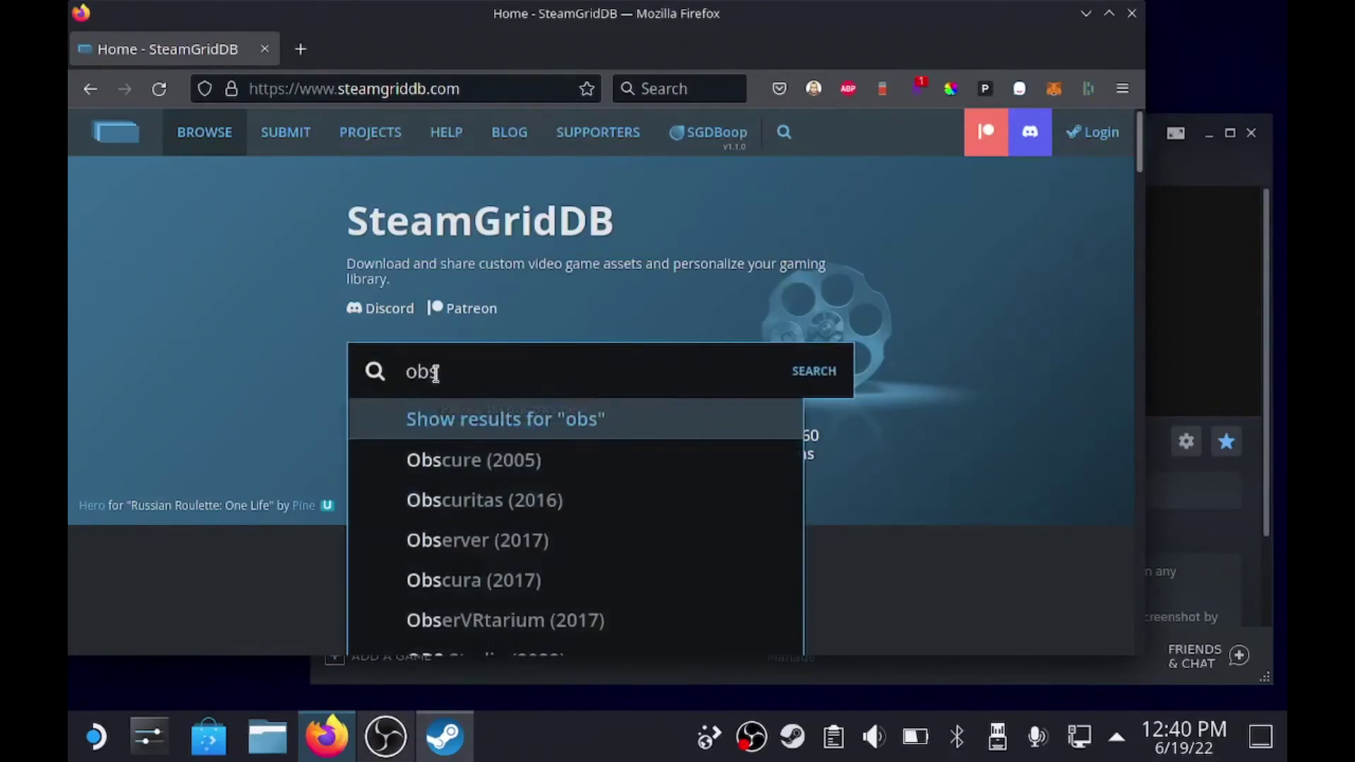
{"action": "type", "text": " st"}
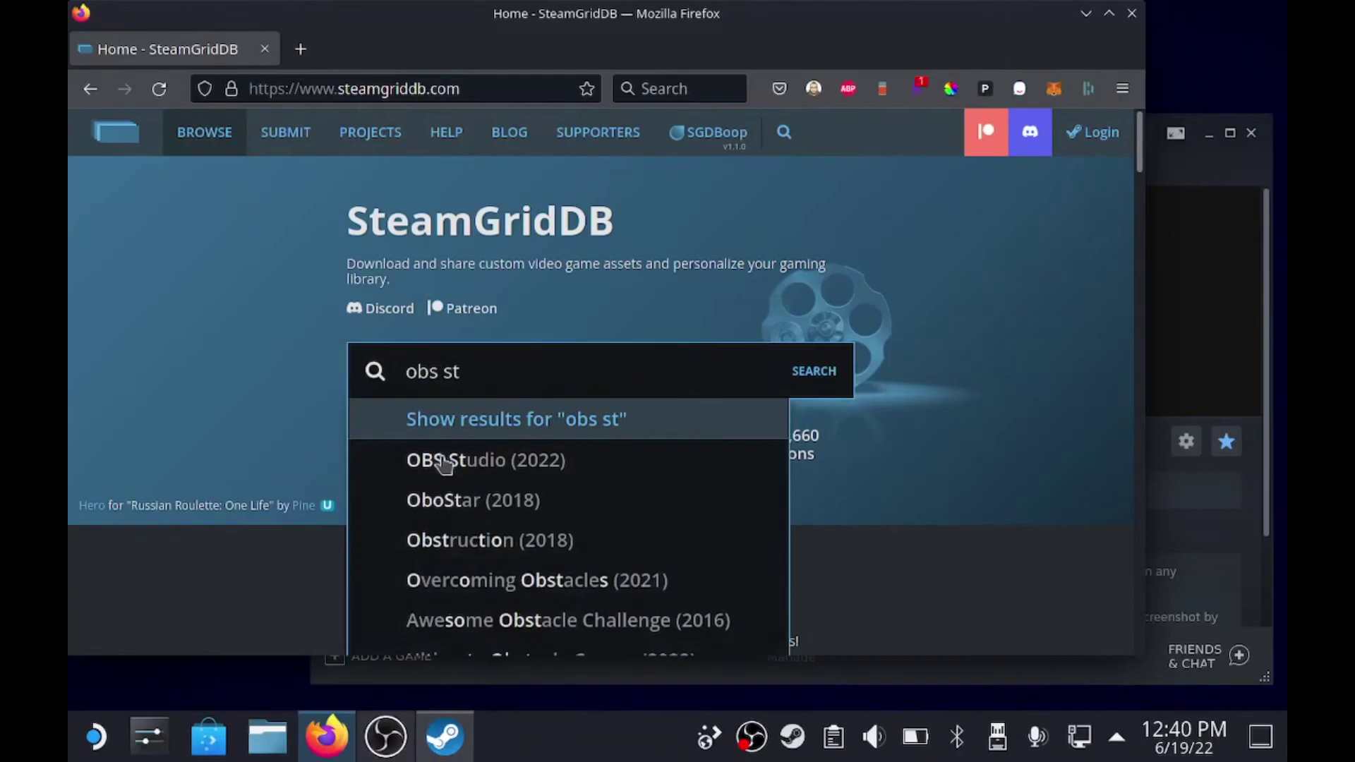
{"action": "left_click", "coordinate": [446, 463]}
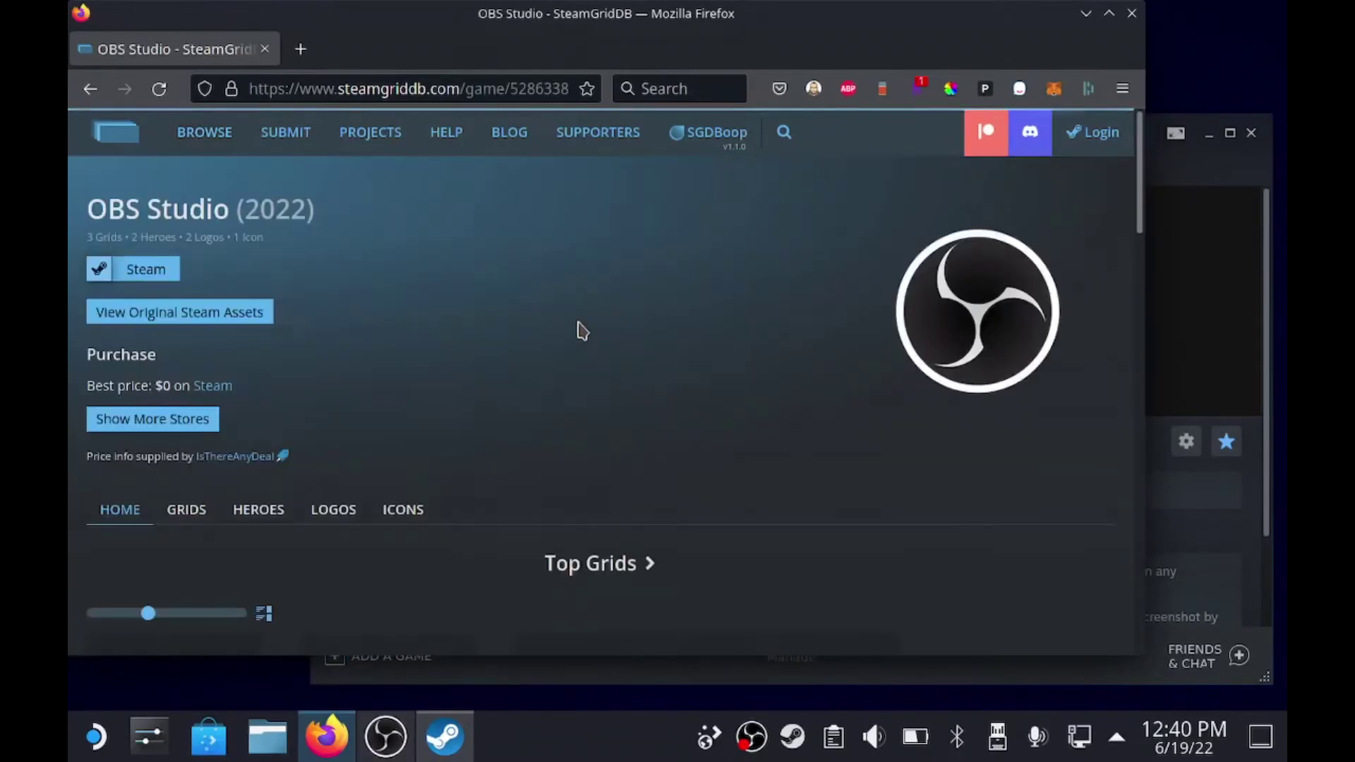
{"action": "scroll", "coordinate": [928, 315], "scroll_direction": "down", "scroll_amount": 5}
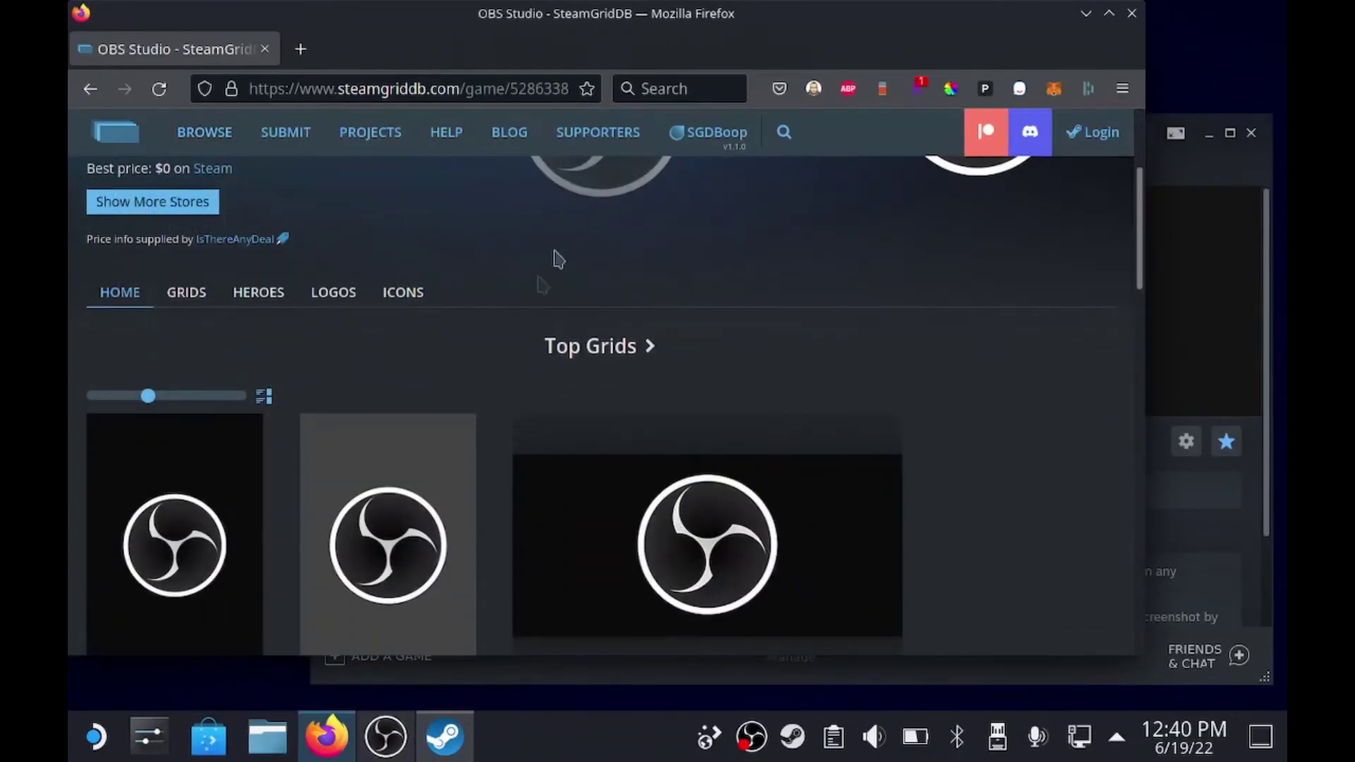
{"action": "scroll", "coordinate": [899, 350], "scroll_direction": "up", "scroll_amount": 3}
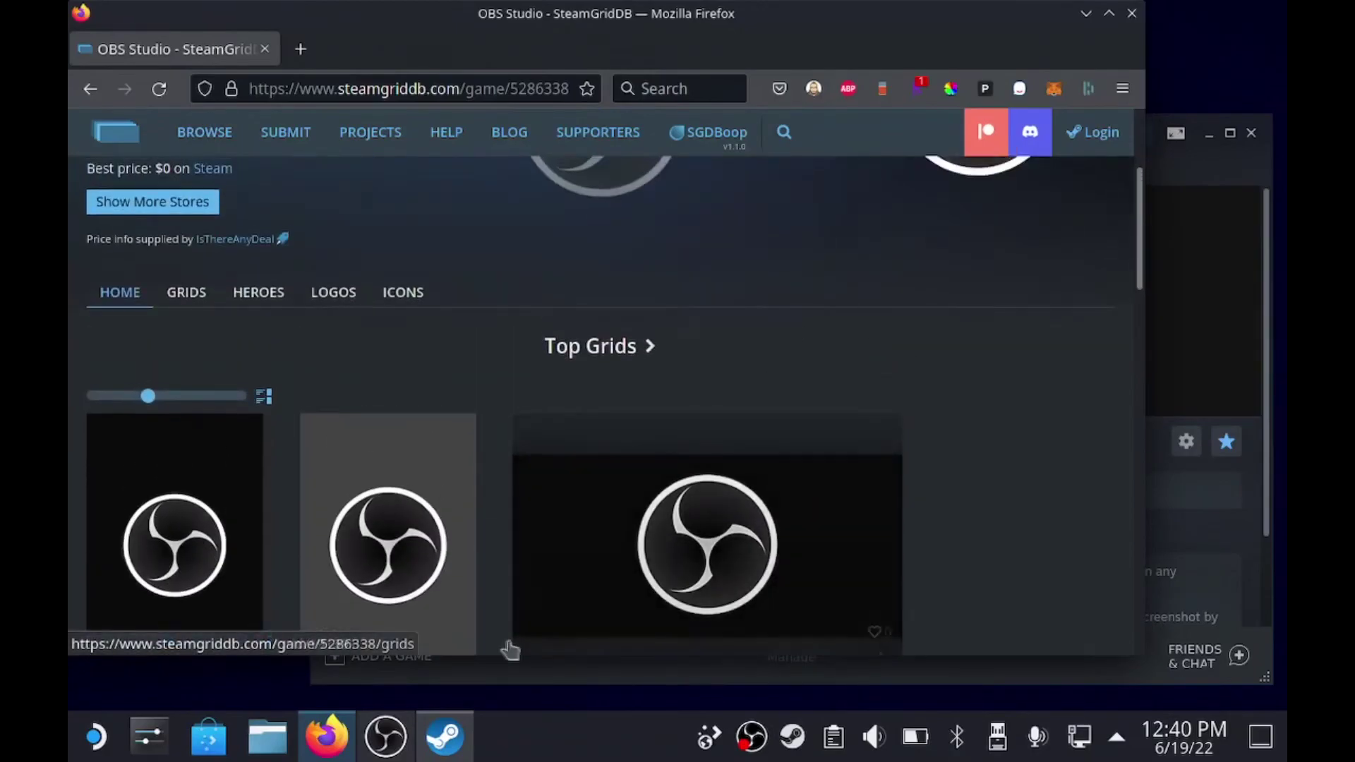
- In Dolphin, create an OBS folder inside Pictures/Steam Assets
{"action": "left_click", "coordinate": [268, 736]}
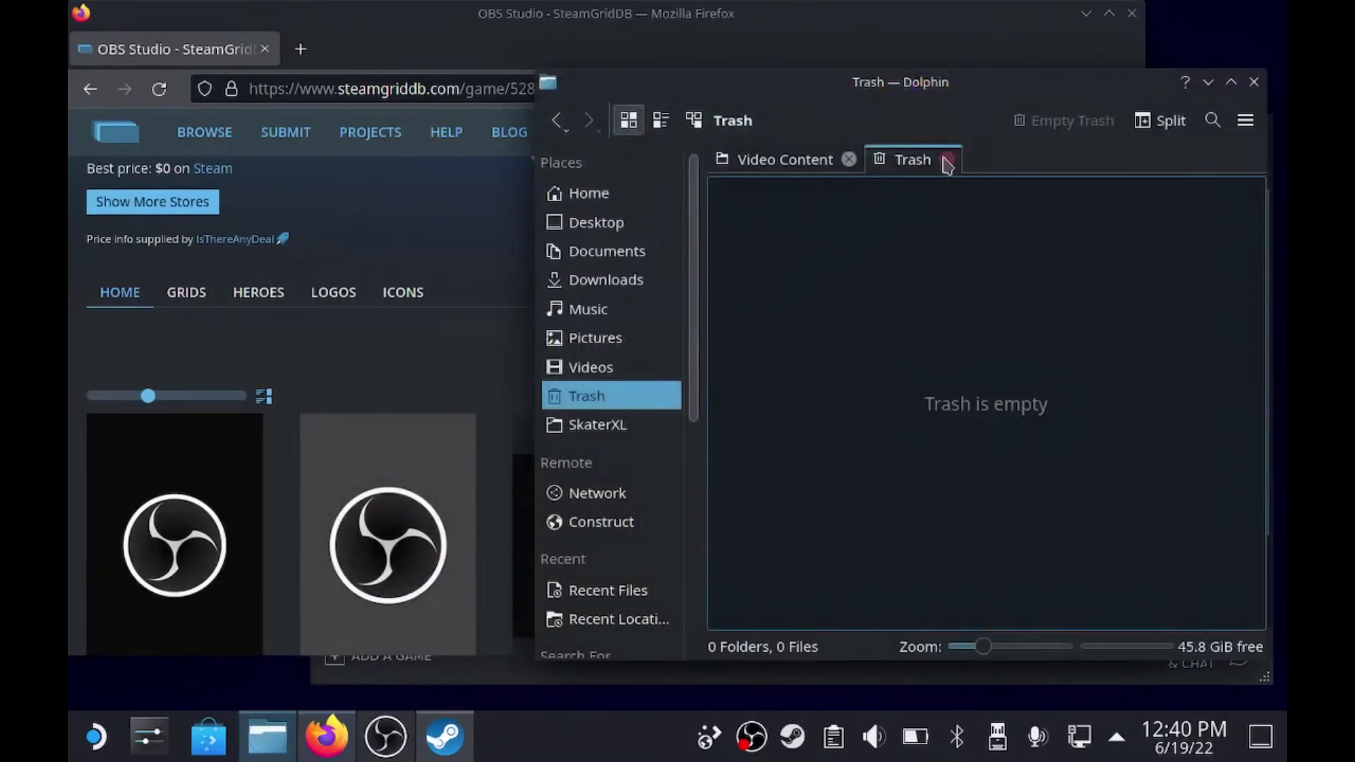
{"action": "left_click", "coordinate": [947, 161]}
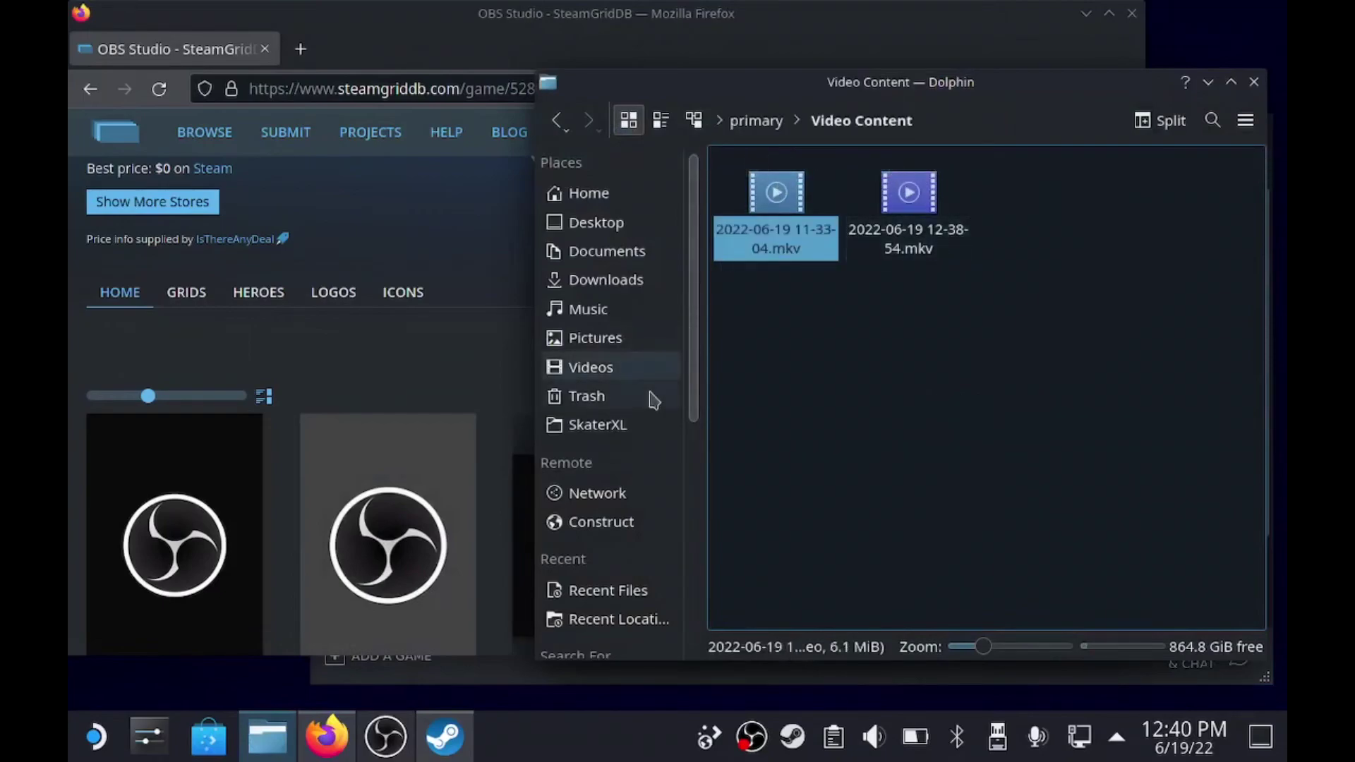
{"action": "left_click", "coordinate": [614, 339]}
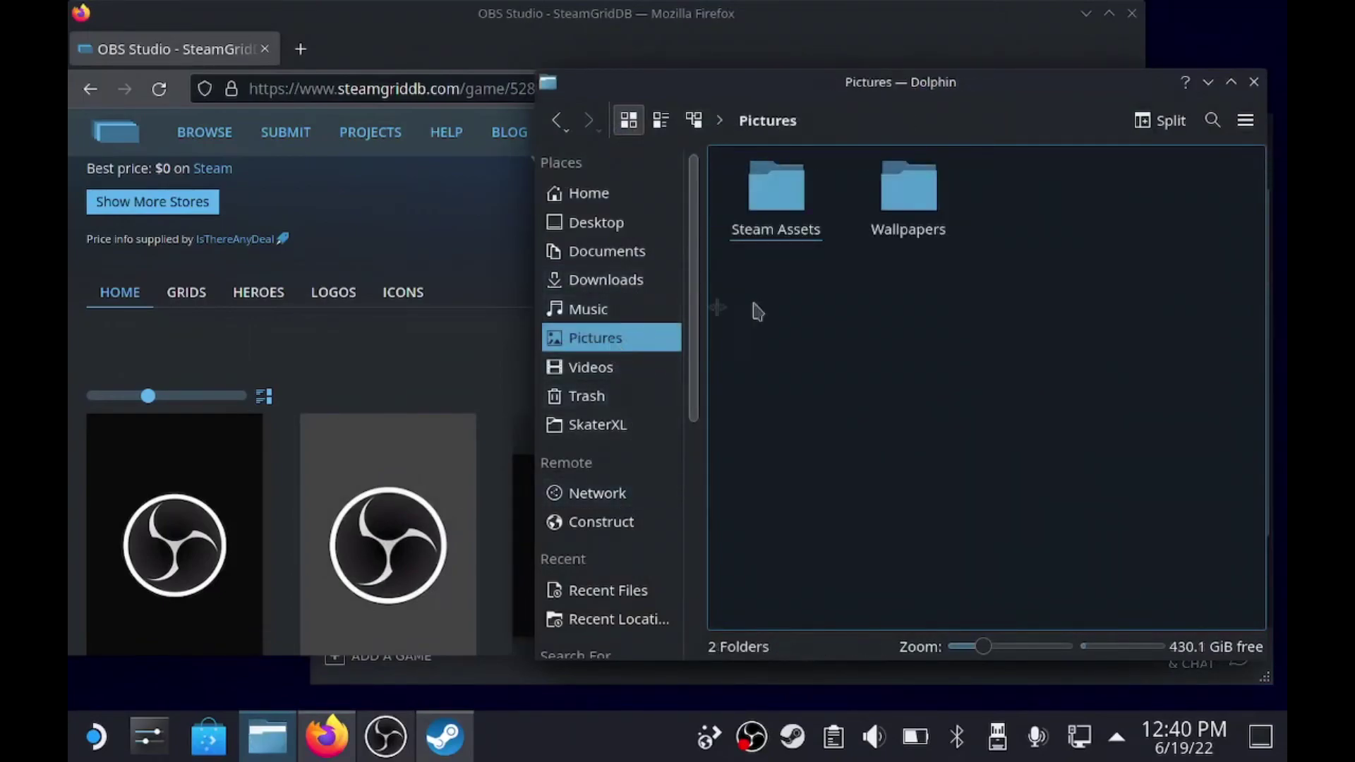
{"action": "left_click", "coordinate": [782, 207]}
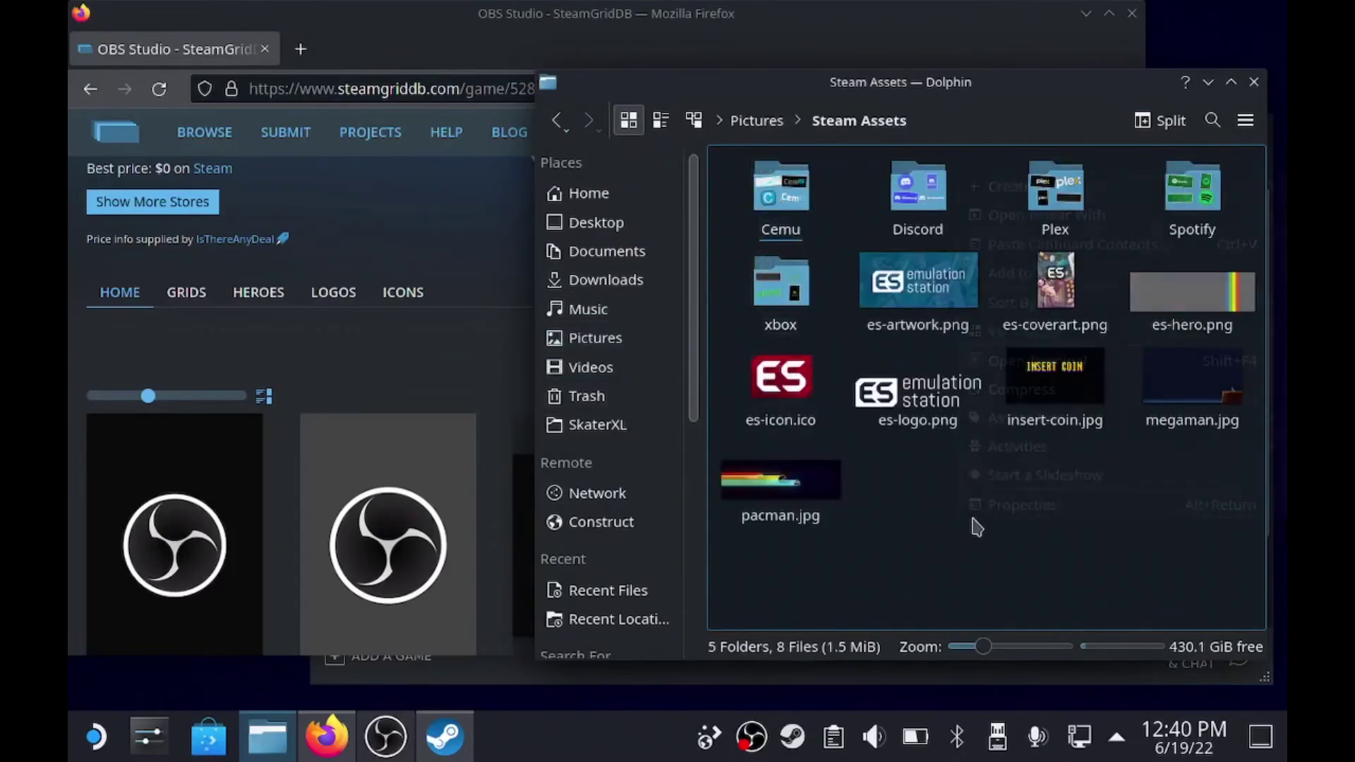
{"action": "right_click", "coordinate": [977, 528]}
{"action": "mouse_move", "coordinate": [1038, 192]}
{"action": "left_click", "coordinate": [888, 192]}
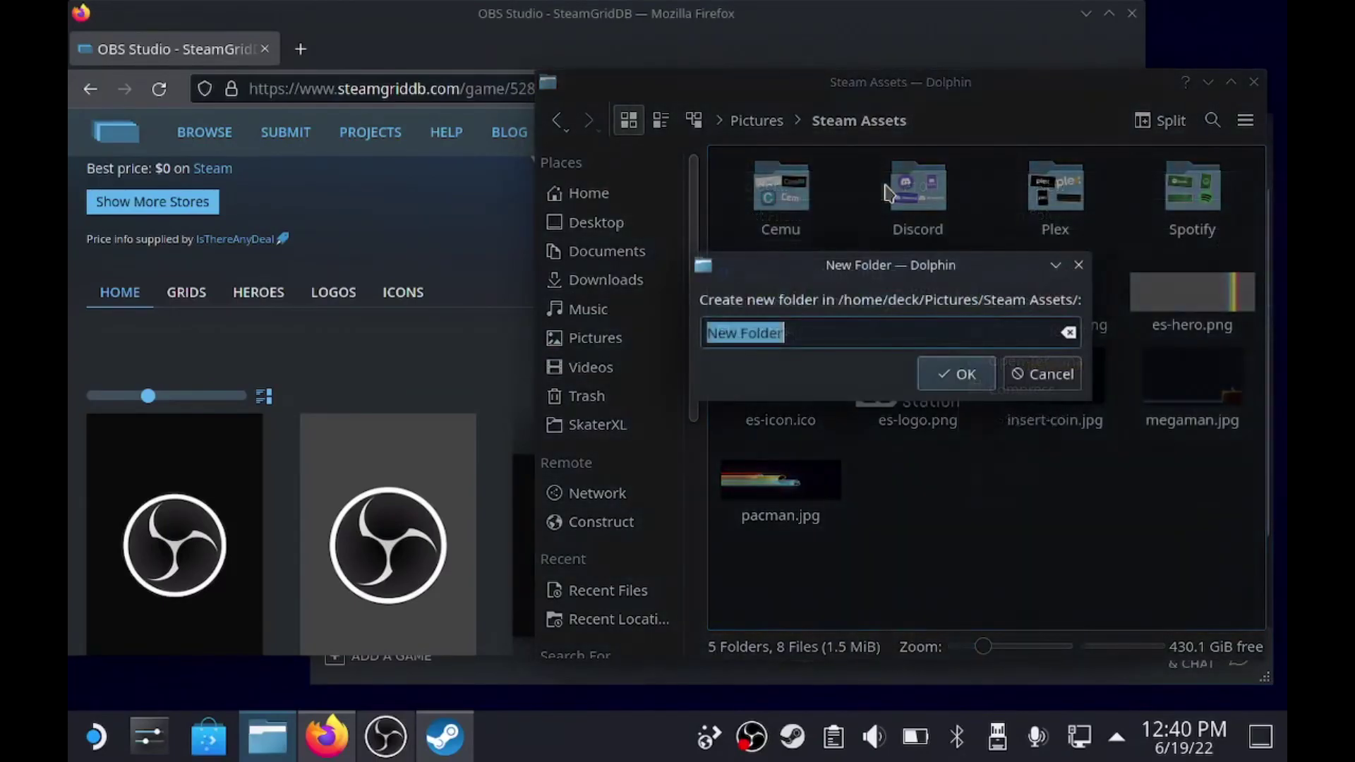
{"action": "type", "text": "OBS"}
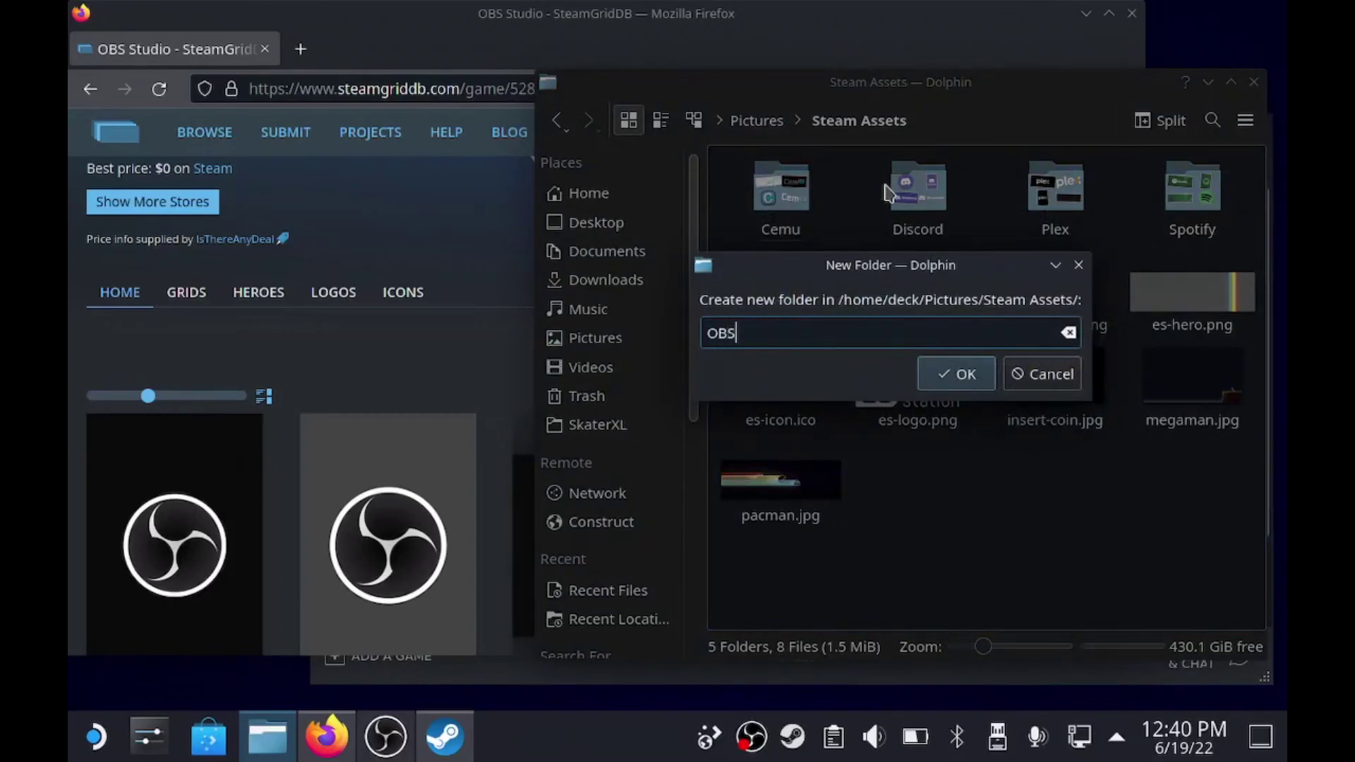
{"action": "key", "text": "Return"}
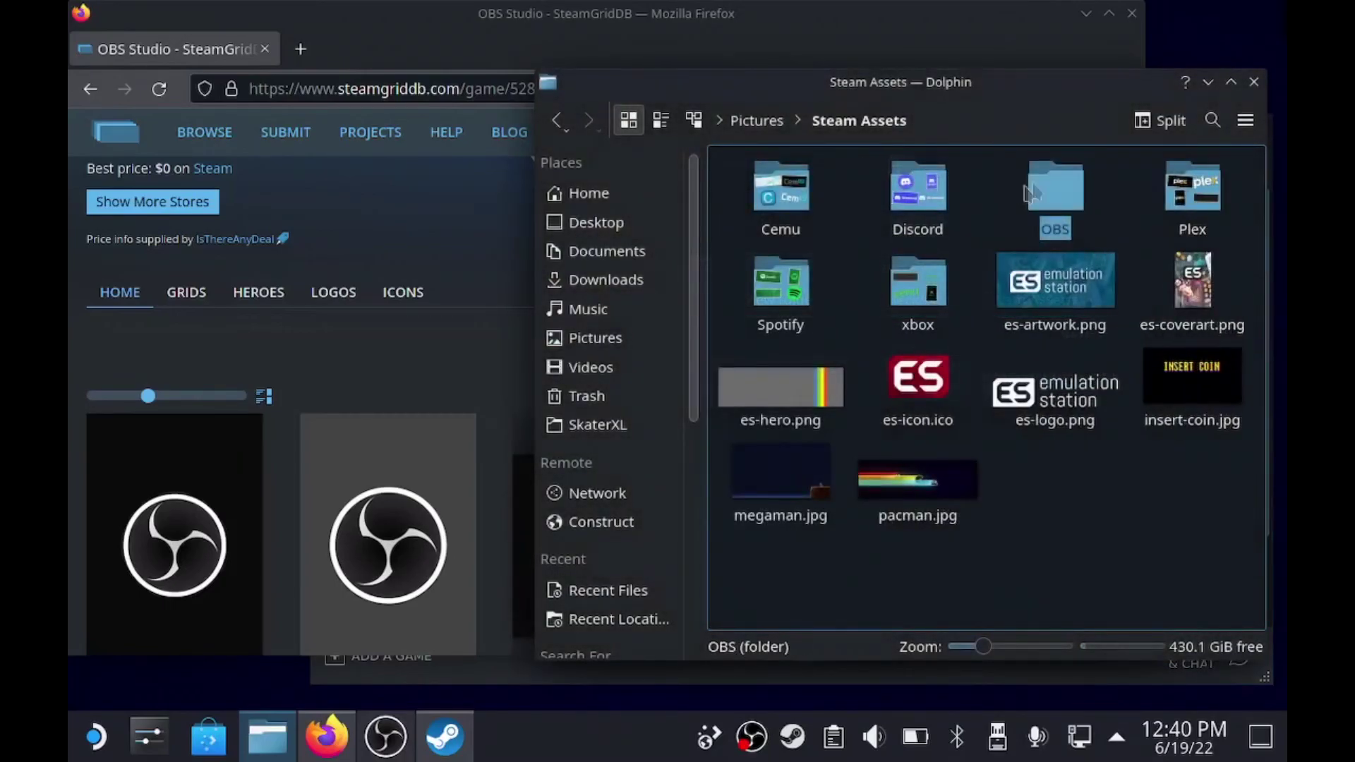
- Download the first OBS Studio hero from SteamGridDB and view it at full size
{"action": "left_click", "coordinate": [944, 32]}
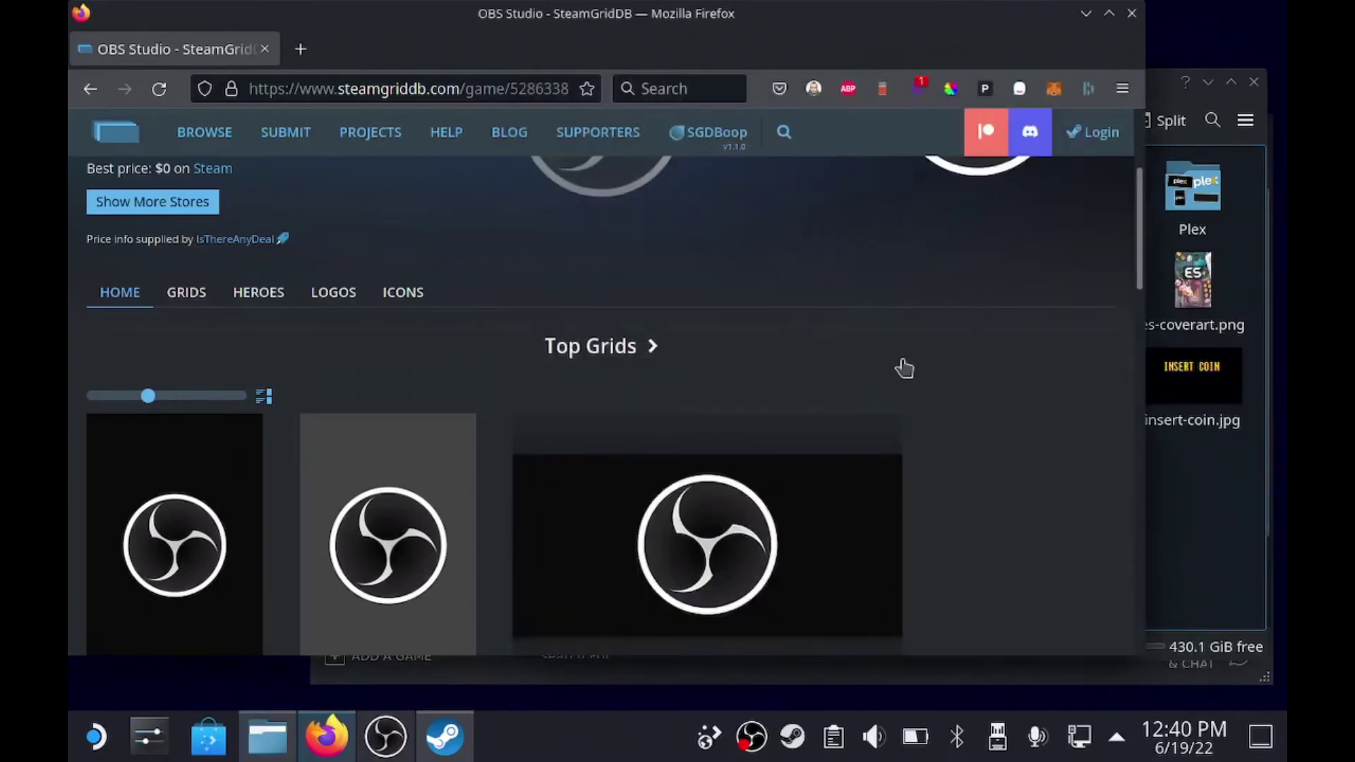
{"action": "scroll", "coordinate": [859, 373], "scroll_direction": "down", "scroll_amount": 10}
{"action": "scroll", "coordinate": [859, 373], "scroll_direction": "up", "scroll_amount": 2}
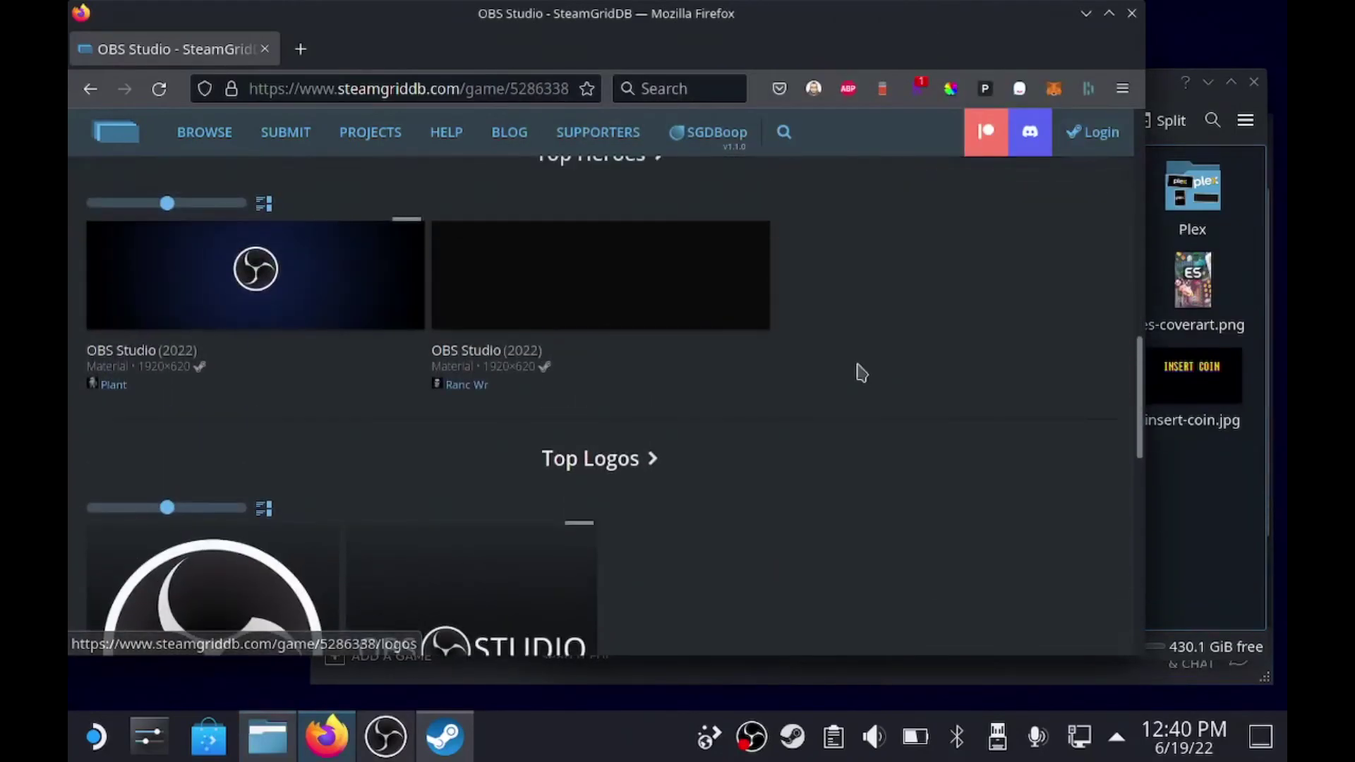
{"action": "mouse_move", "coordinate": [164, 351]}
{"action": "left_click", "coordinate": [401, 324]}
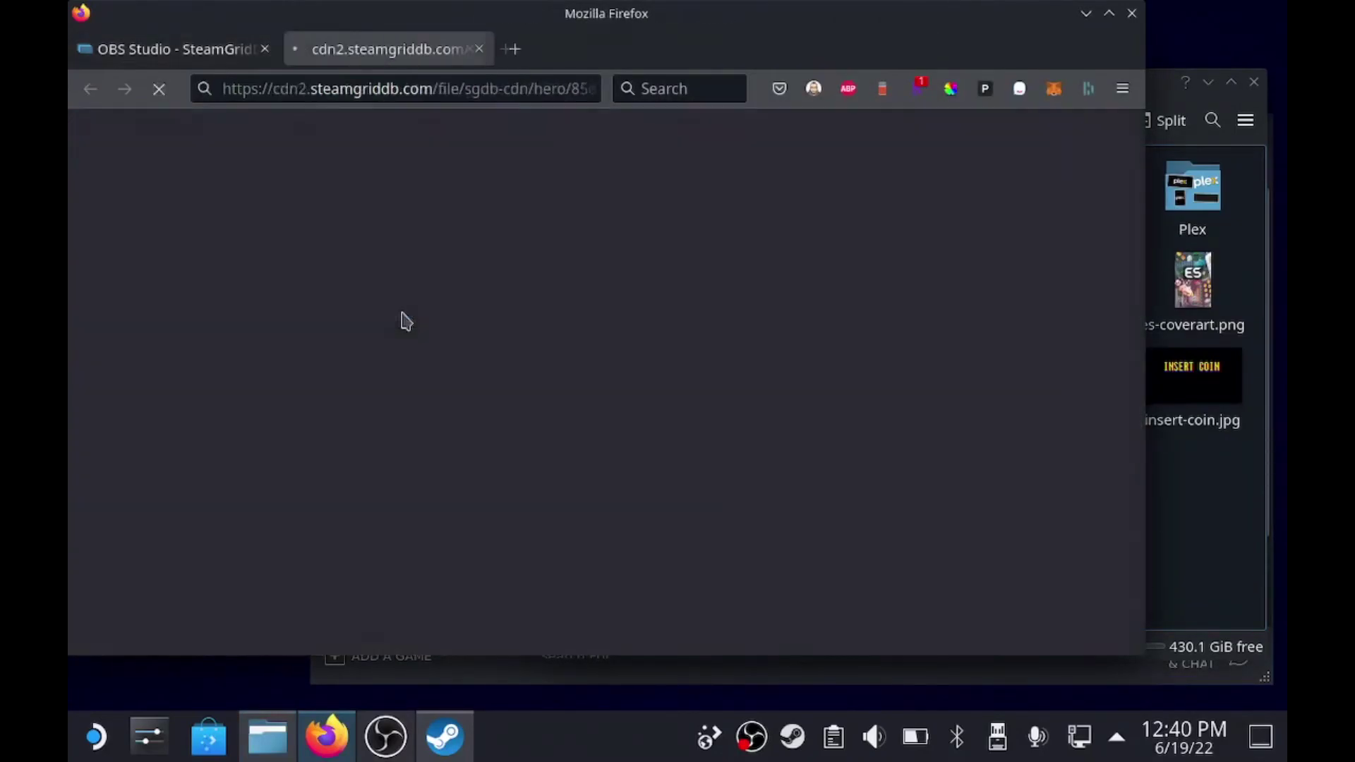
{"action": "left_click", "coordinate": [386, 325]}
- Save the hero image as obs-hero.png in Pictures/Steam Assets/OBS
{"action": "right_click", "coordinate": [385, 325]}
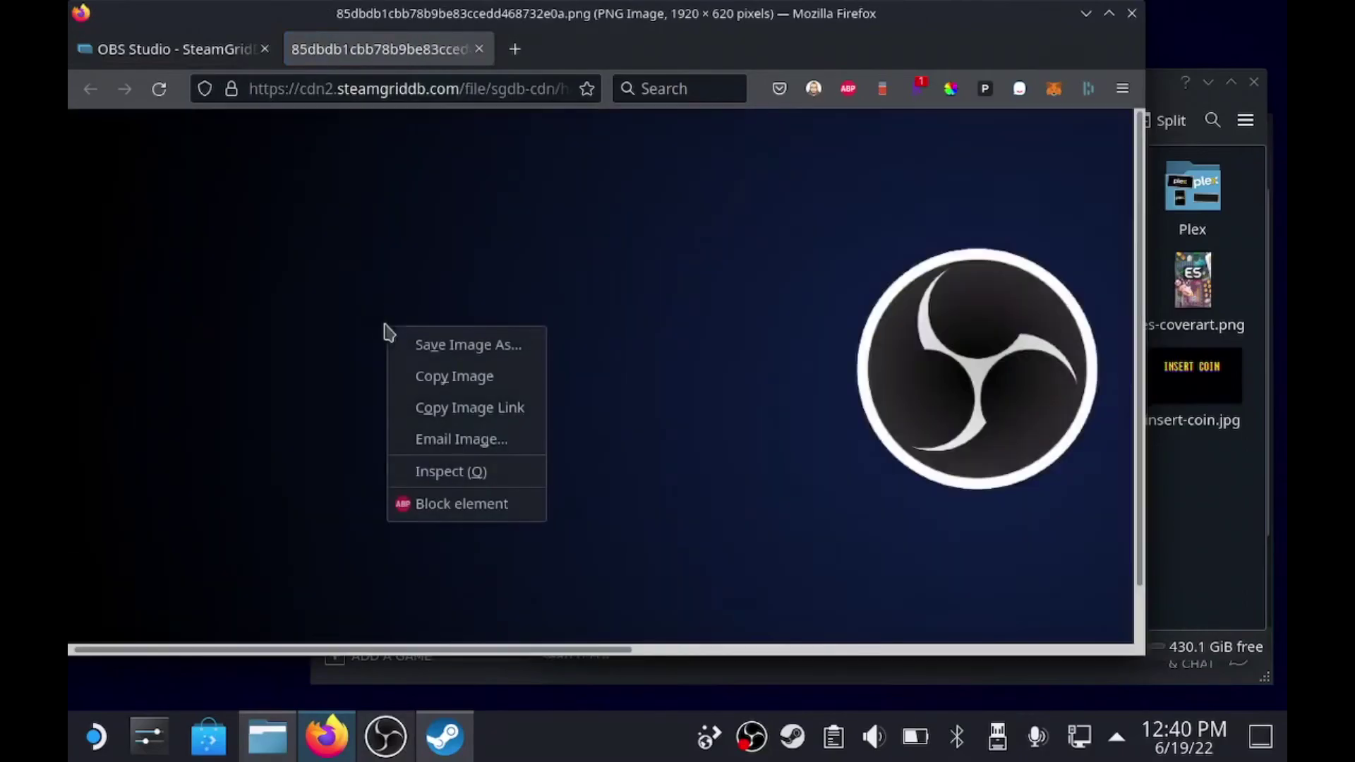
{"action": "left_click", "coordinate": [443, 343]}
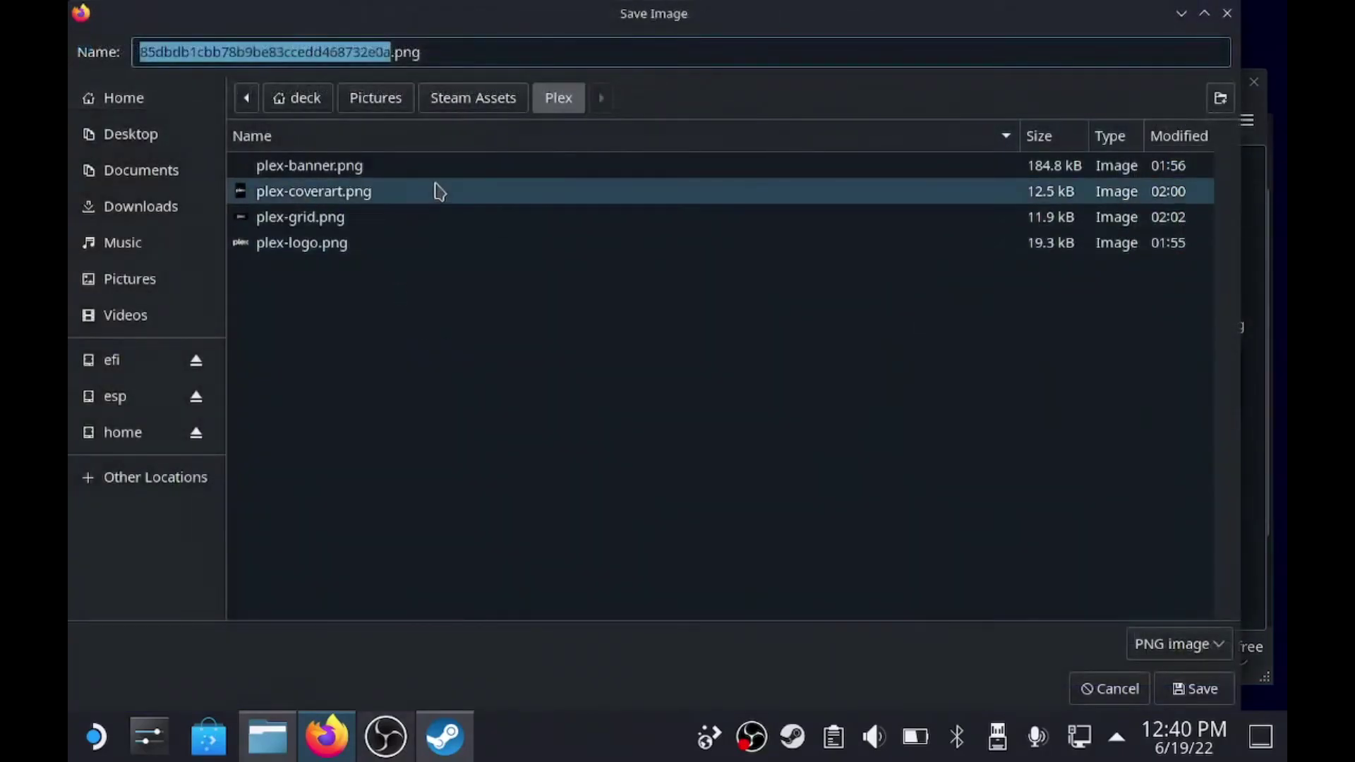
{"action": "left_click", "coordinate": [476, 112]}
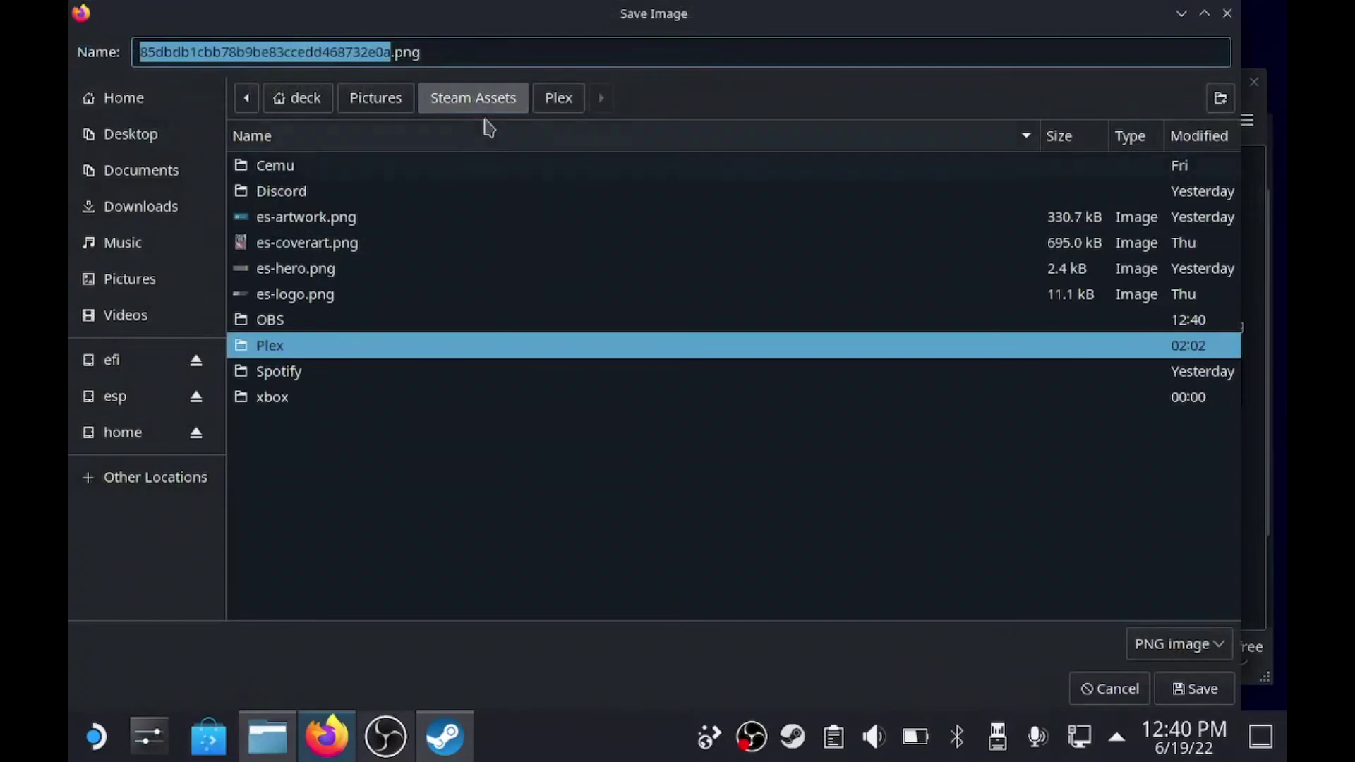
{"action": "double_click", "coordinate": [332, 322]}
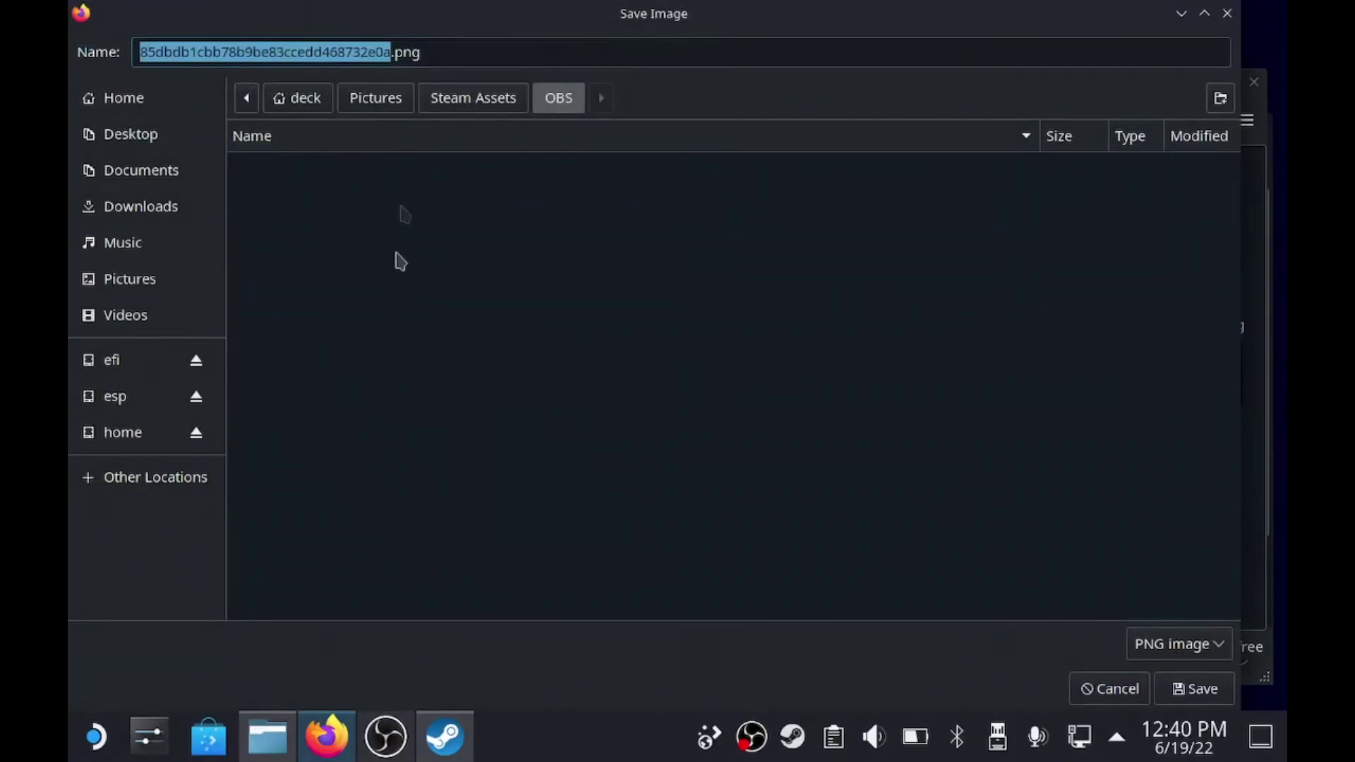
{"action": "left_click", "coordinate": [326, 53]}
{"action": "double_click", "coordinate": [327, 53]}
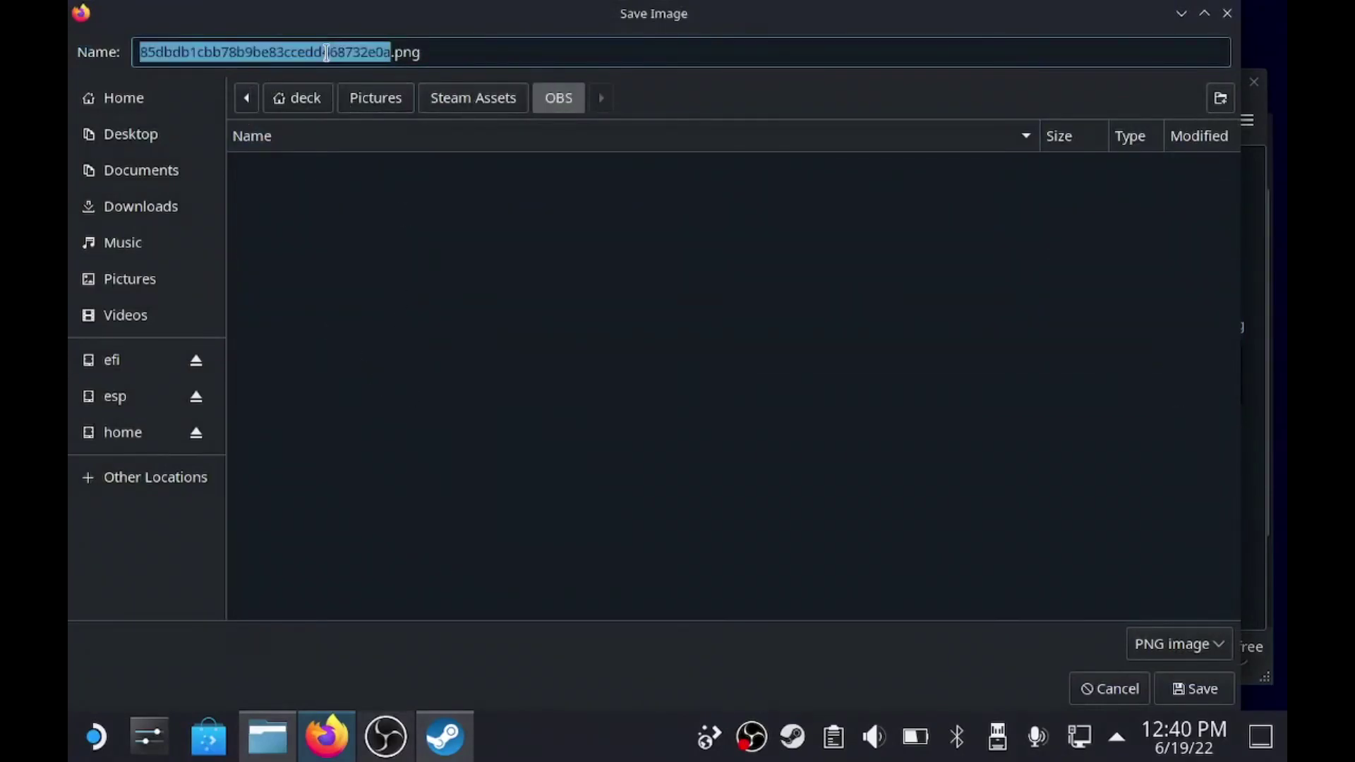
{"action": "type", "text": "obs-hero"}
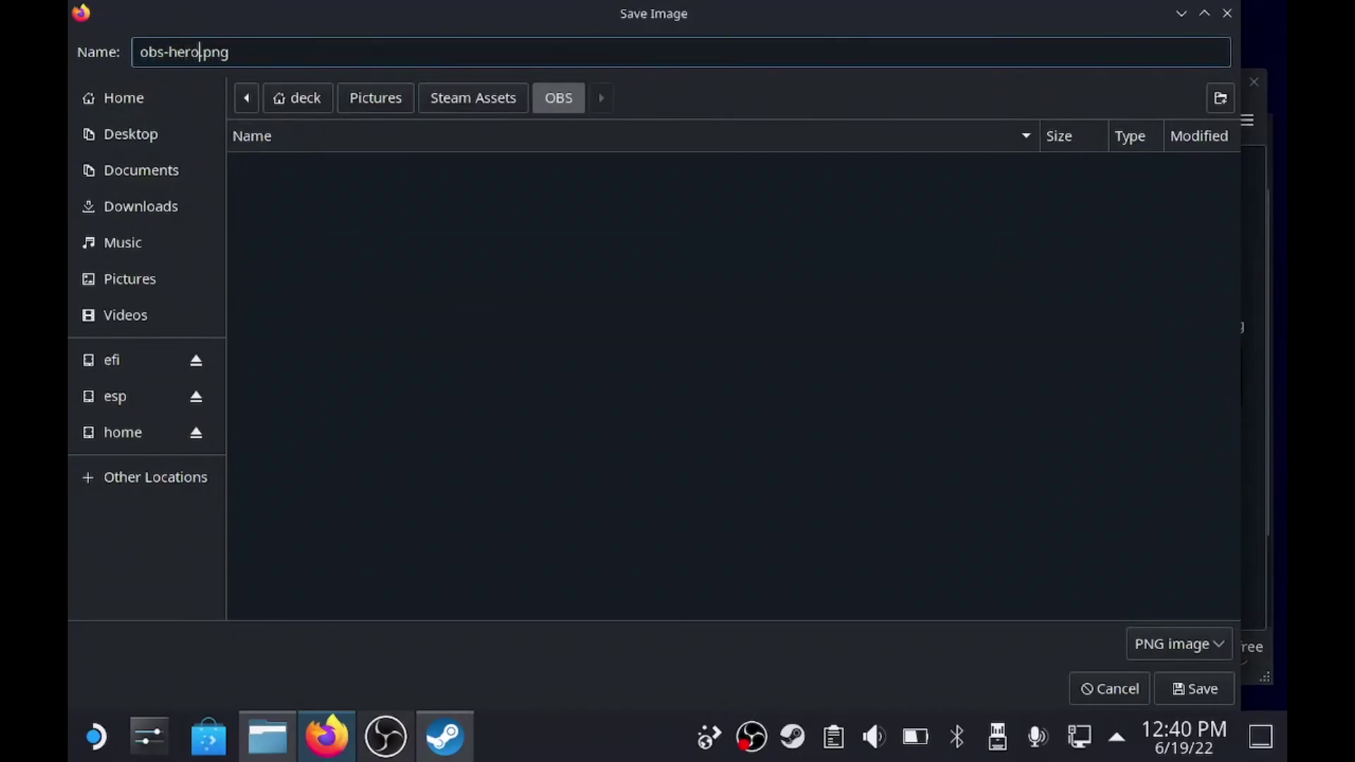
{"action": "key", "text": "Return"}
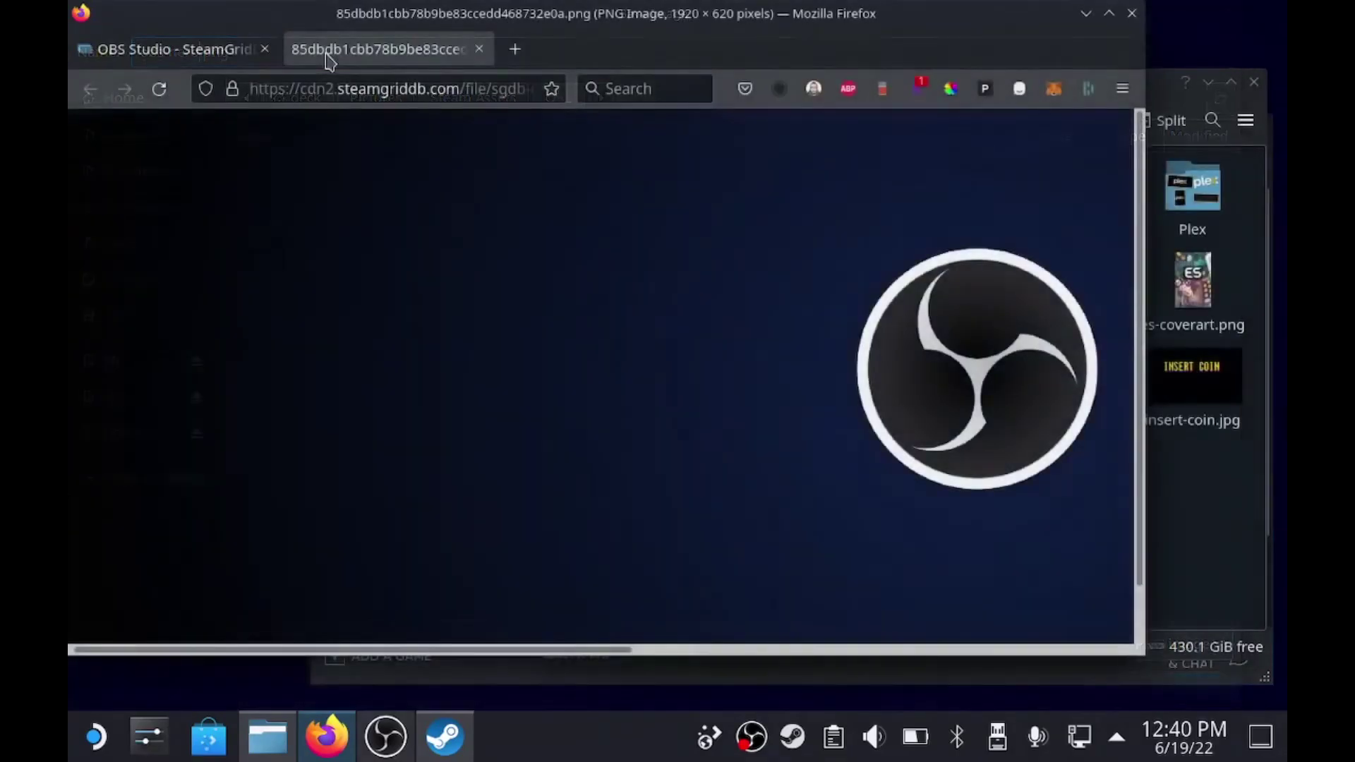
- Set Pictures/Steam Assets/OBS/obs-hero.png as the OBS Studio page's custom background
{"action": "left_click", "coordinate": [445, 736]}
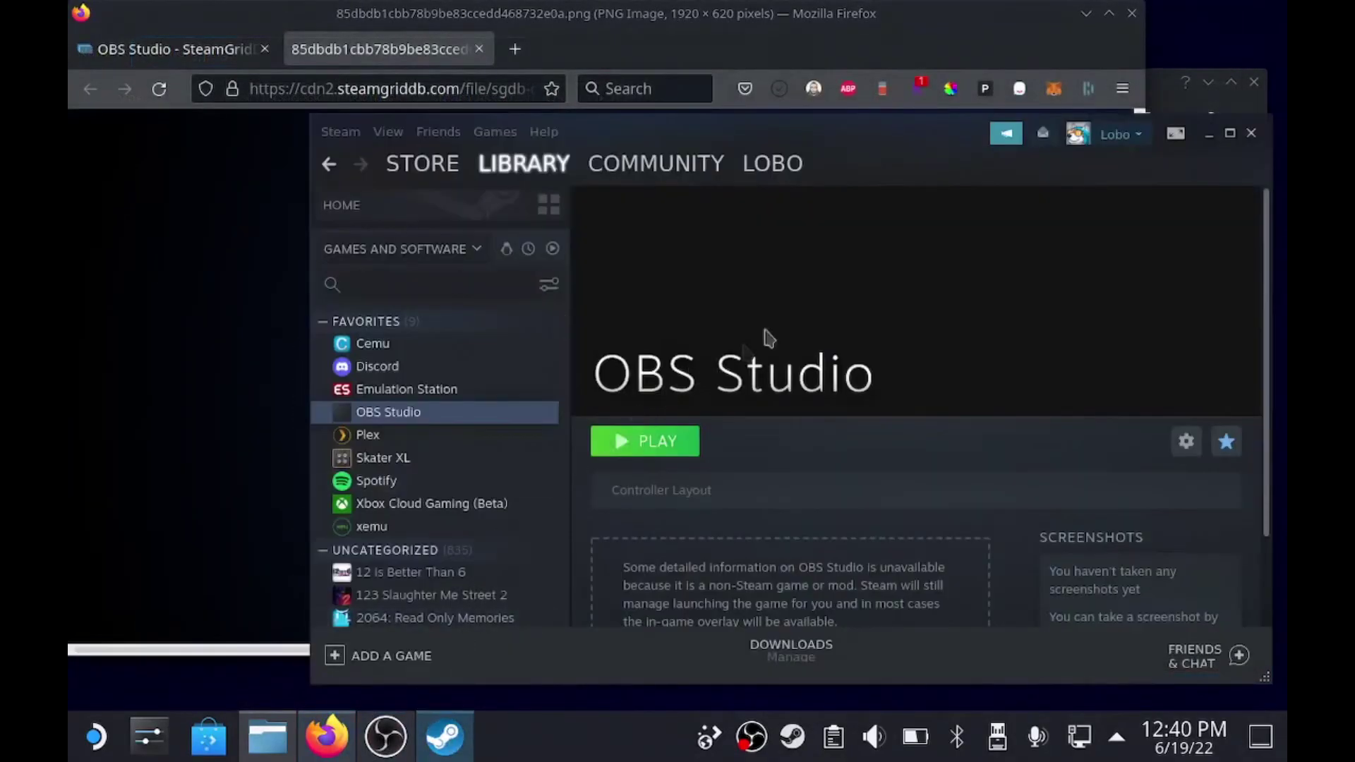
{"action": "right_click", "coordinate": [793, 309]}
{"action": "left_click", "coordinate": [826, 326]}
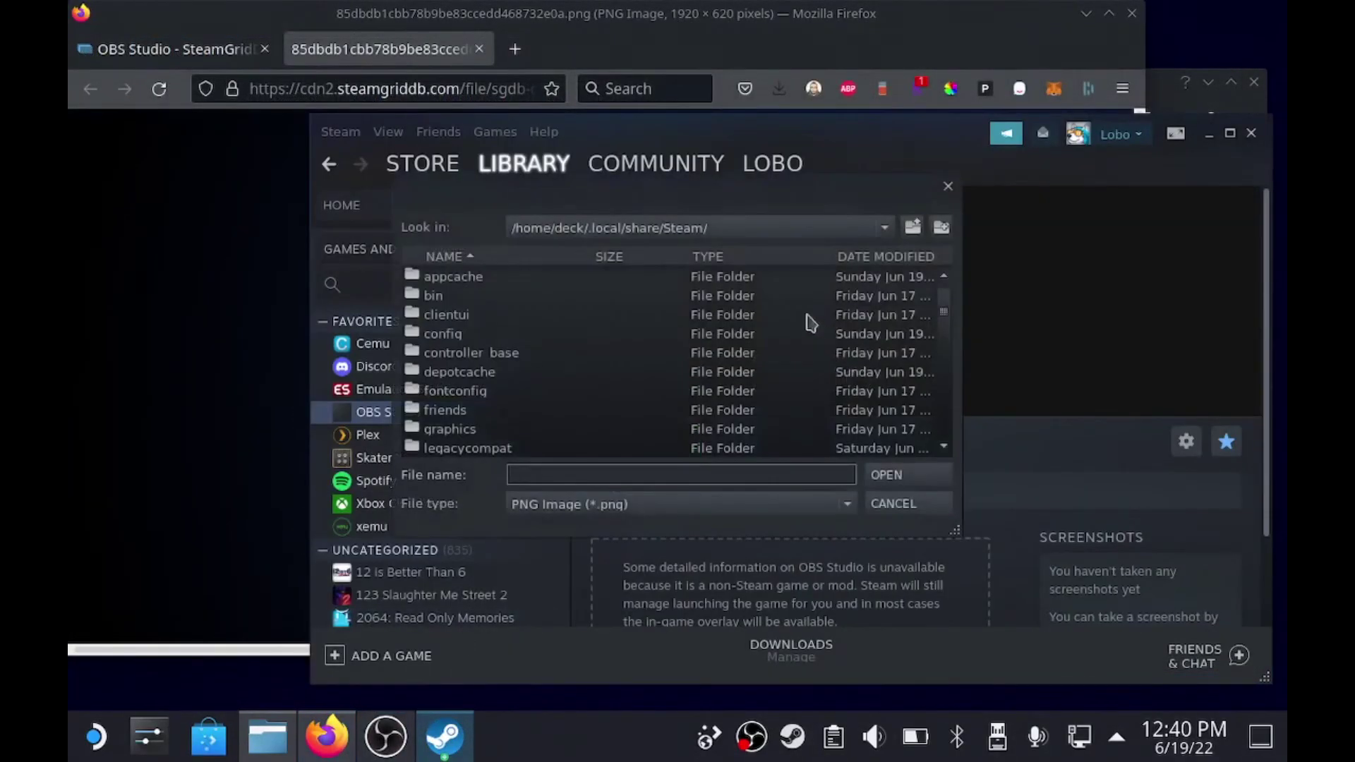
{"action": "left_click", "coordinate": [884, 228]}
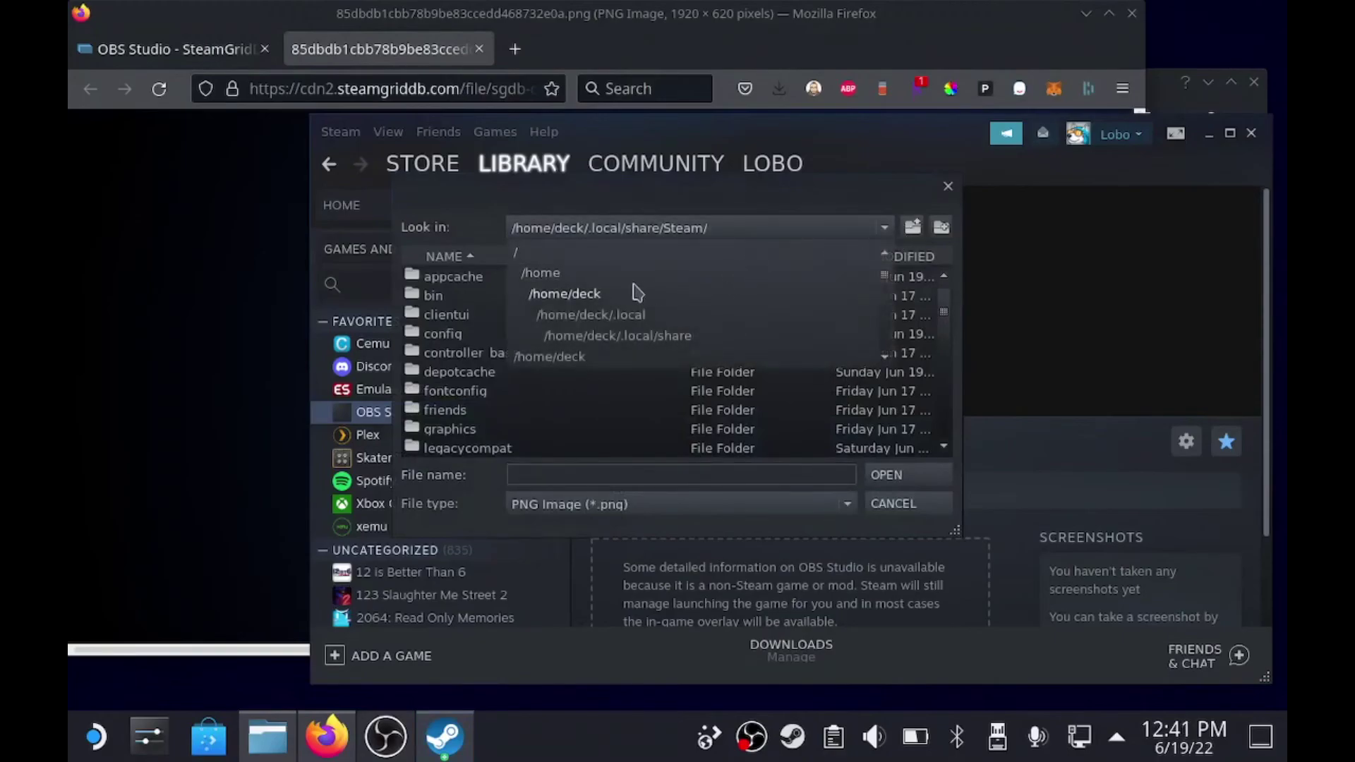
{"action": "left_click", "coordinate": [579, 300]}
{"action": "left_click_drag", "start_coordinate": [944, 311], "coordinate": [943, 400]}
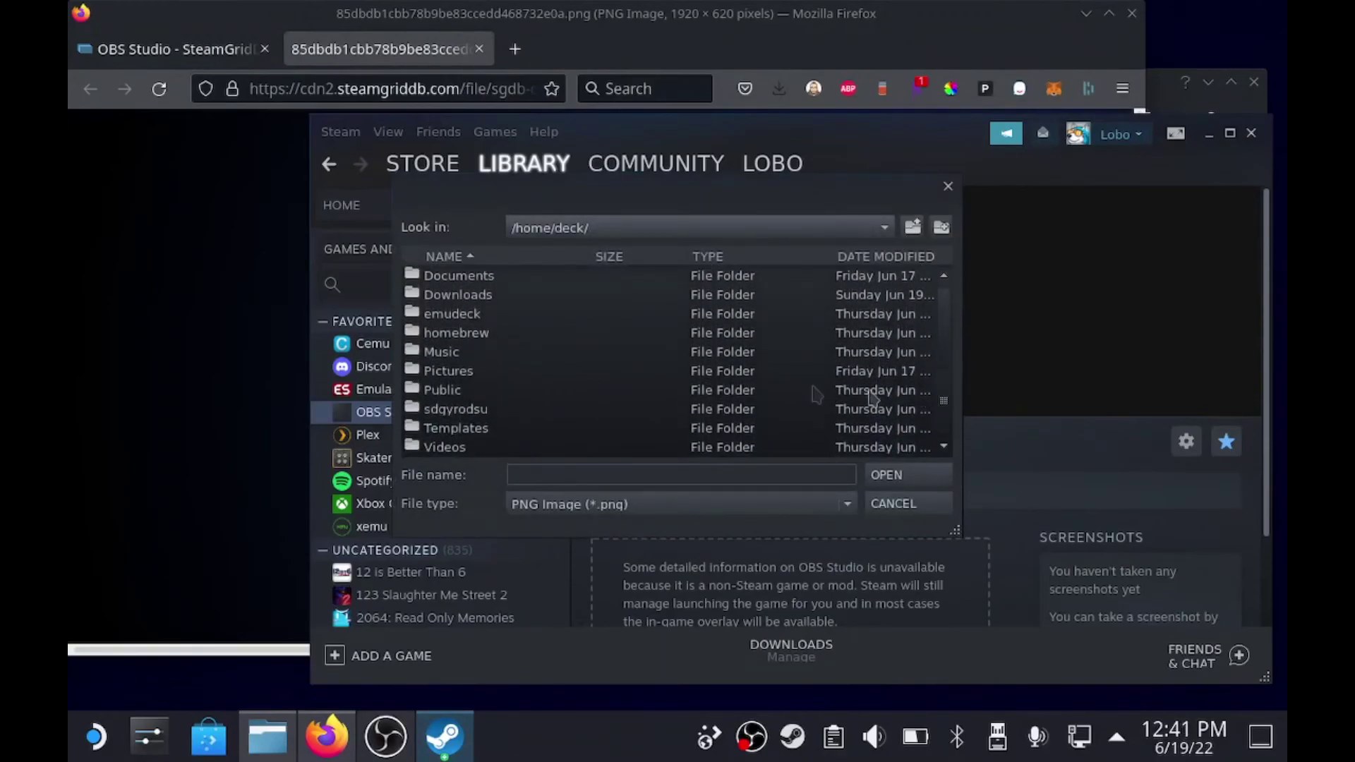
{"action": "double_click", "coordinate": [462, 374]}
{"action": "double_click", "coordinate": [466, 276]}
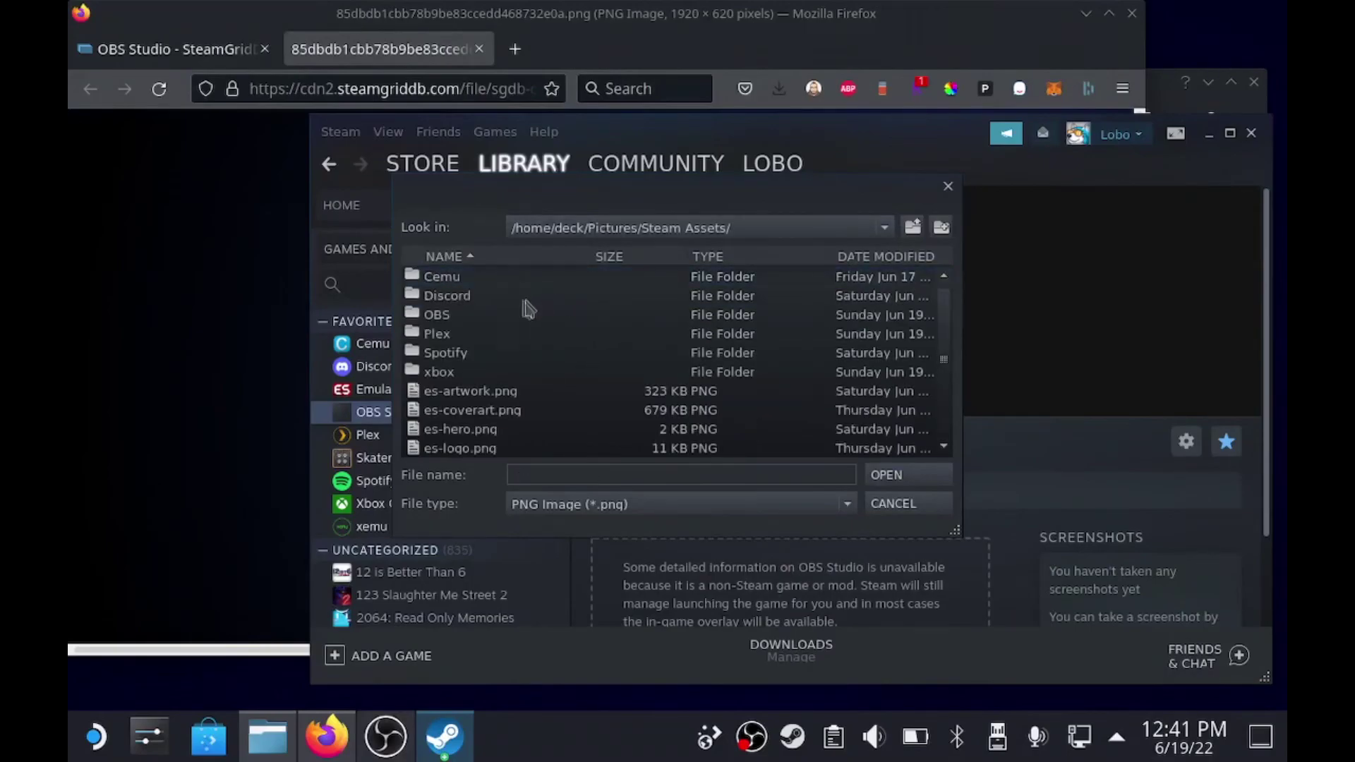
{"action": "double_click", "coordinate": [456, 316]}
{"action": "left_click", "coordinate": [472, 278]}
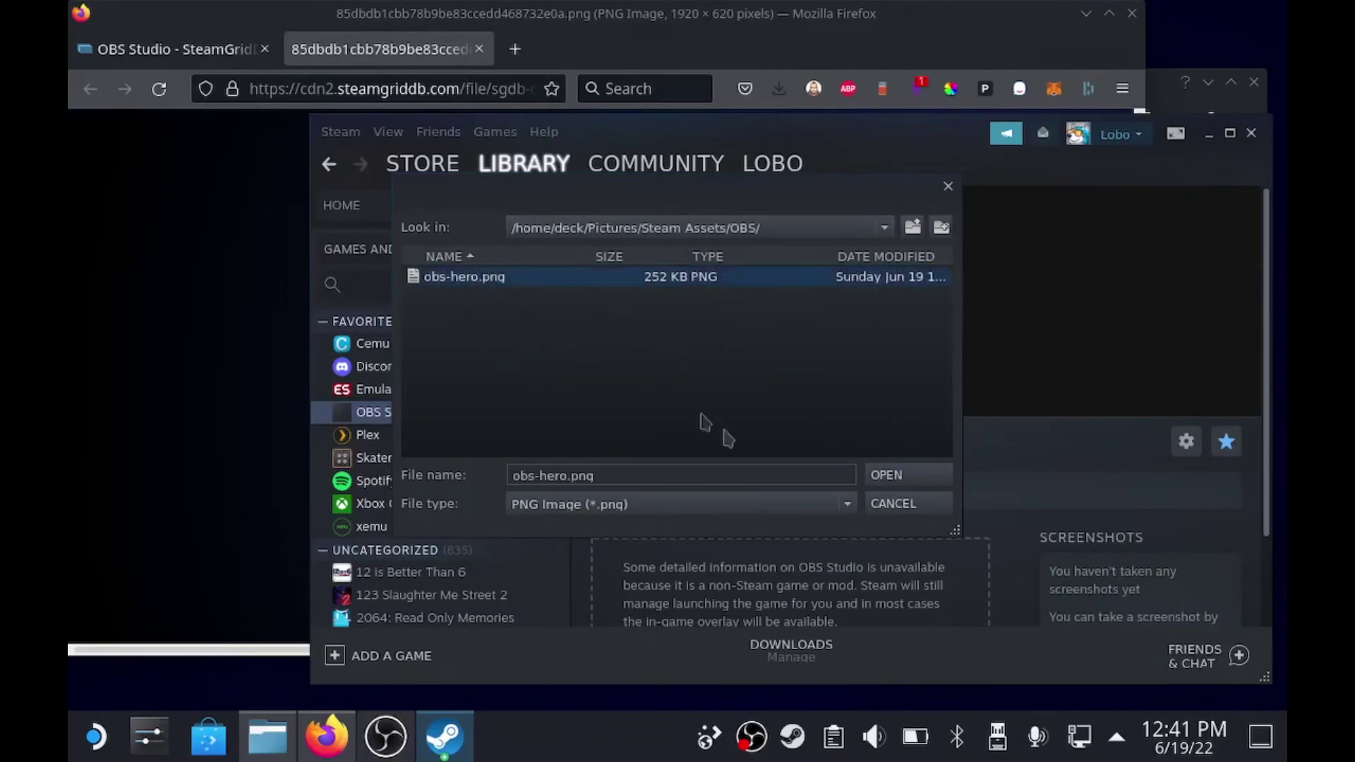
{"action": "left_click", "coordinate": [900, 478]}
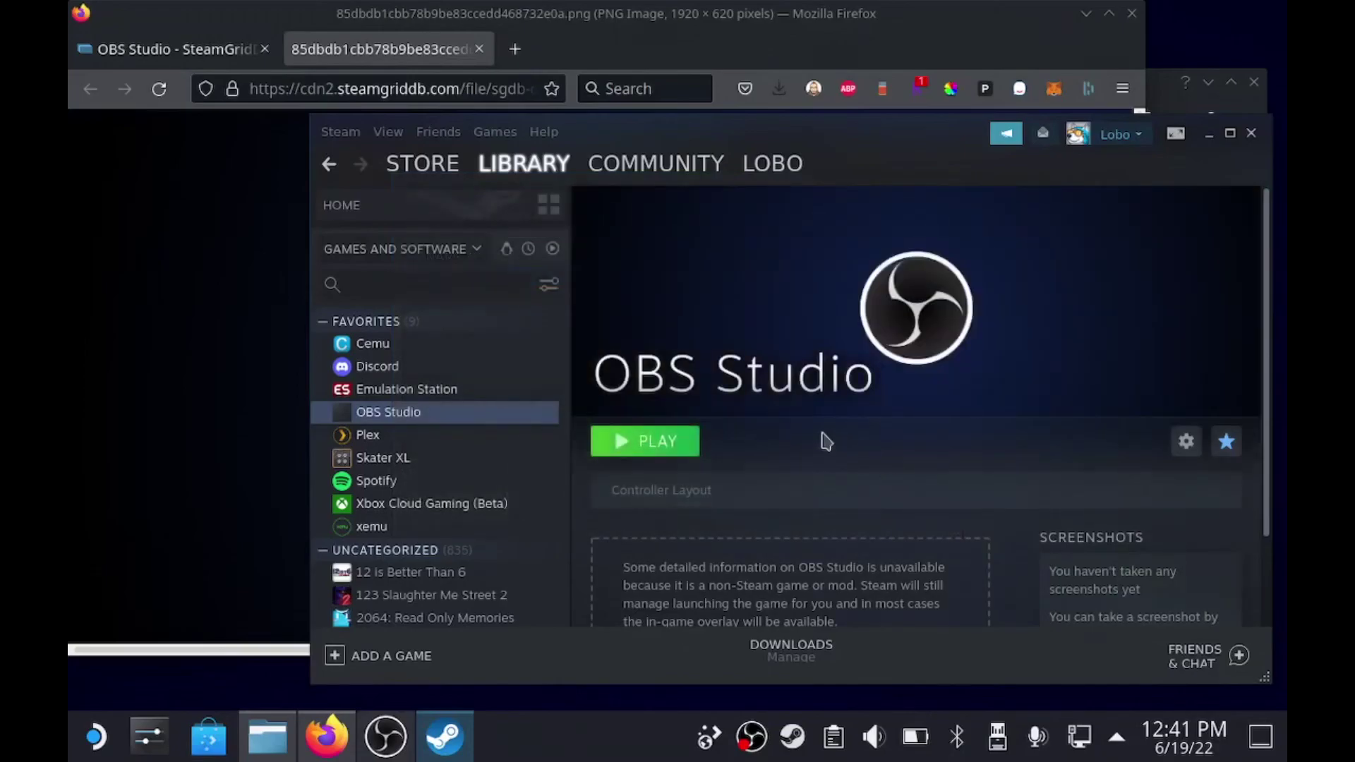
{"action": "left_click", "coordinate": [435, 78]}
- Close the hero image tab and switch SteamGridDB to the OBS Studio grids listing
{"action": "left_click", "coordinate": [480, 49]}
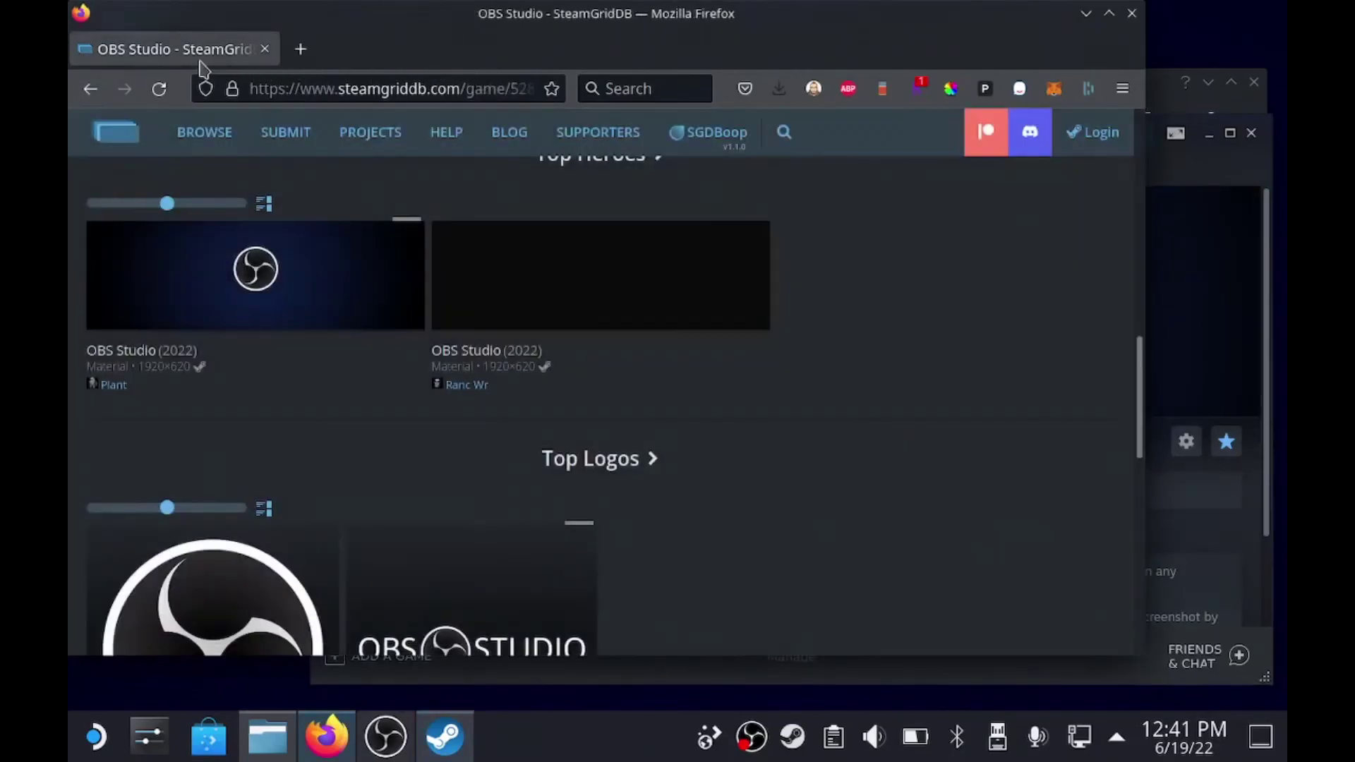
{"action": "scroll", "coordinate": [782, 408], "scroll_direction": "down", "scroll_amount": 2}
{"action": "scroll", "coordinate": [782, 408], "scroll_direction": "up", "scroll_amount": 5}
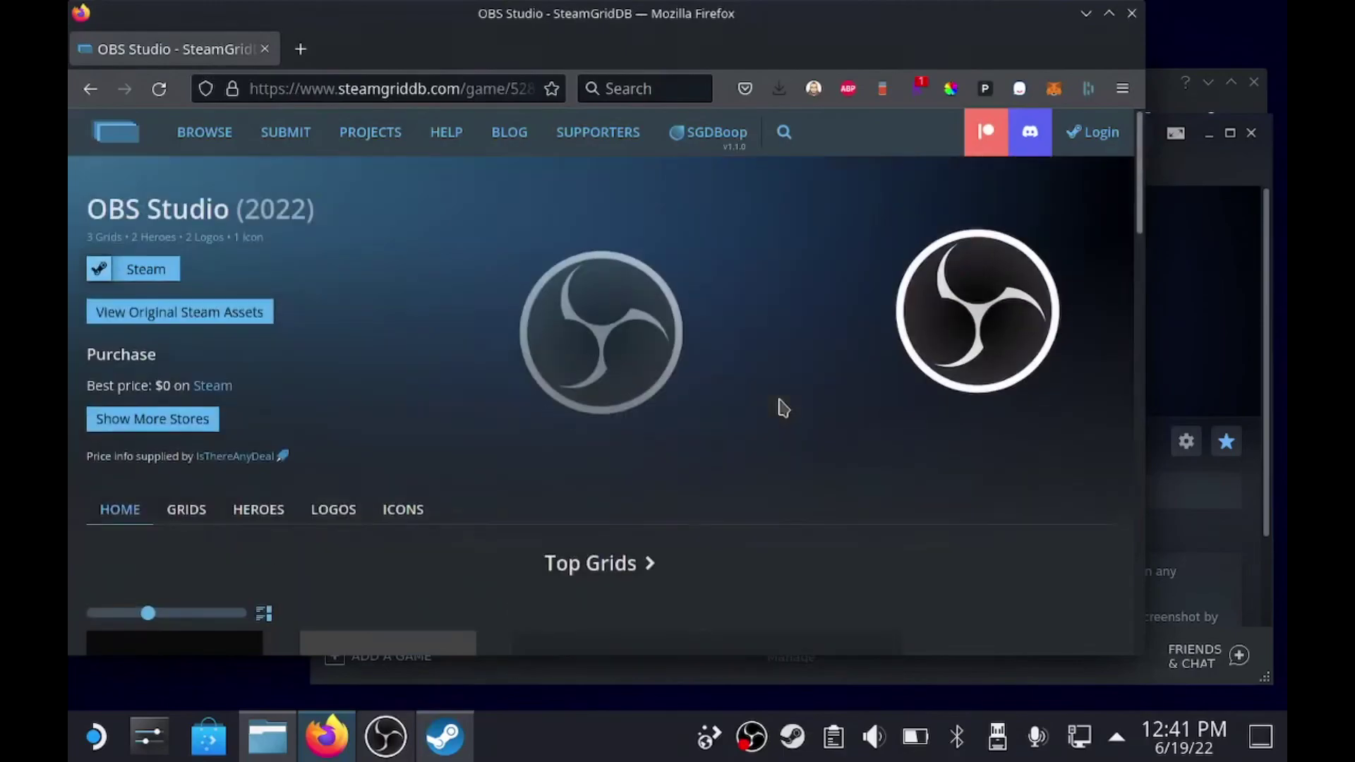
{"action": "left_click", "coordinate": [259, 511]}
{"action": "scroll", "coordinate": [473, 433], "scroll_direction": "down", "scroll_amount": 3}
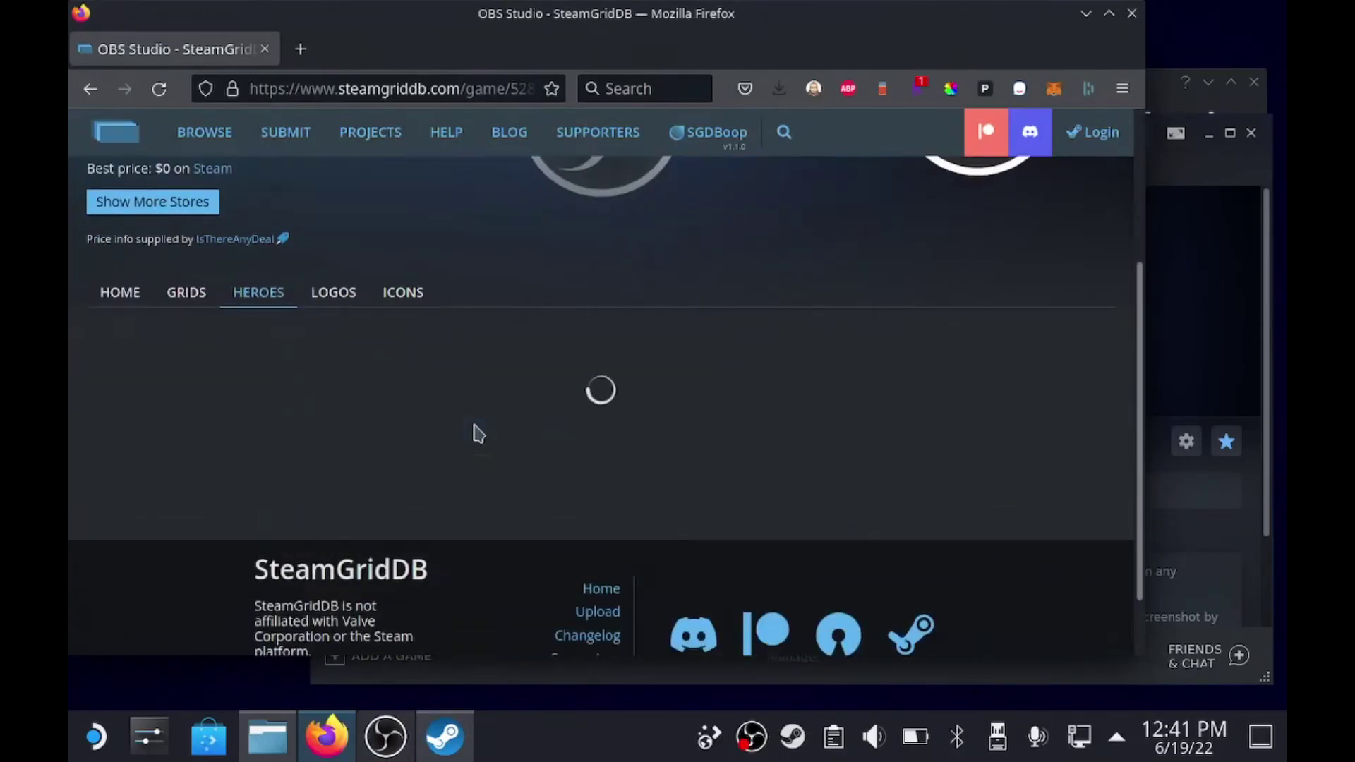
{"action": "left_click", "coordinate": [187, 297]}
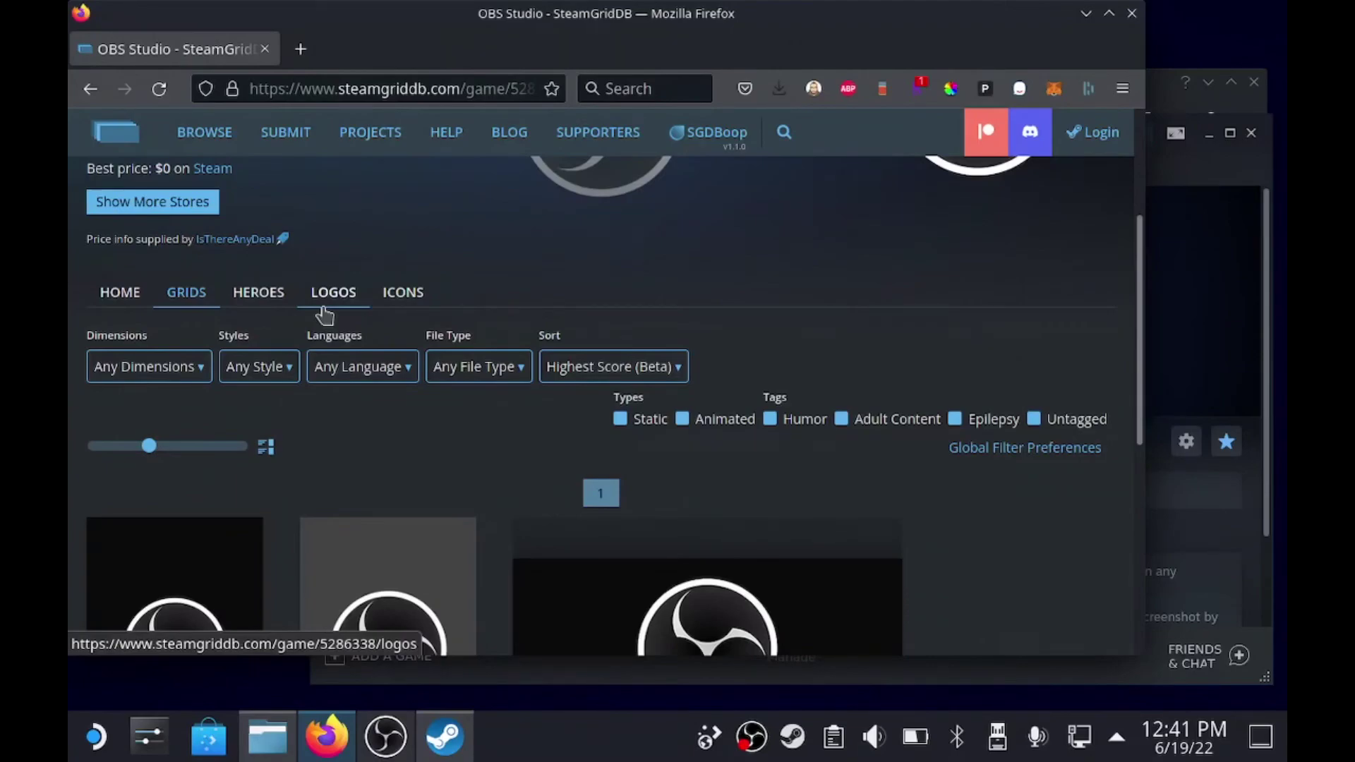
- Open the 460×215 OBS Studio grid image full size and bring up its context menu
{"action": "left_click", "coordinate": [324, 369]}
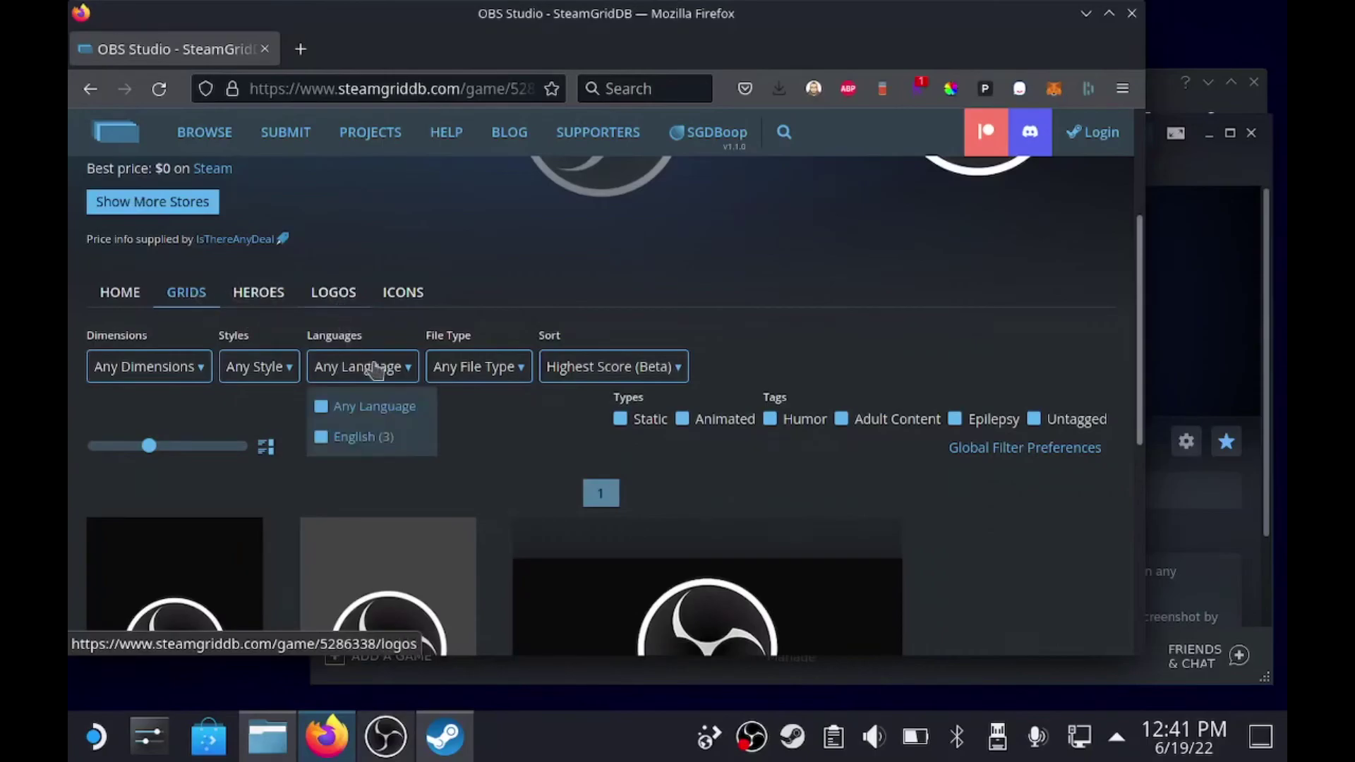
{"action": "scroll", "coordinate": [441, 393], "scroll_direction": "down", "scroll_amount": 2}
{"action": "scroll", "coordinate": [856, 463], "scroll_direction": "down", "scroll_amount": 2}
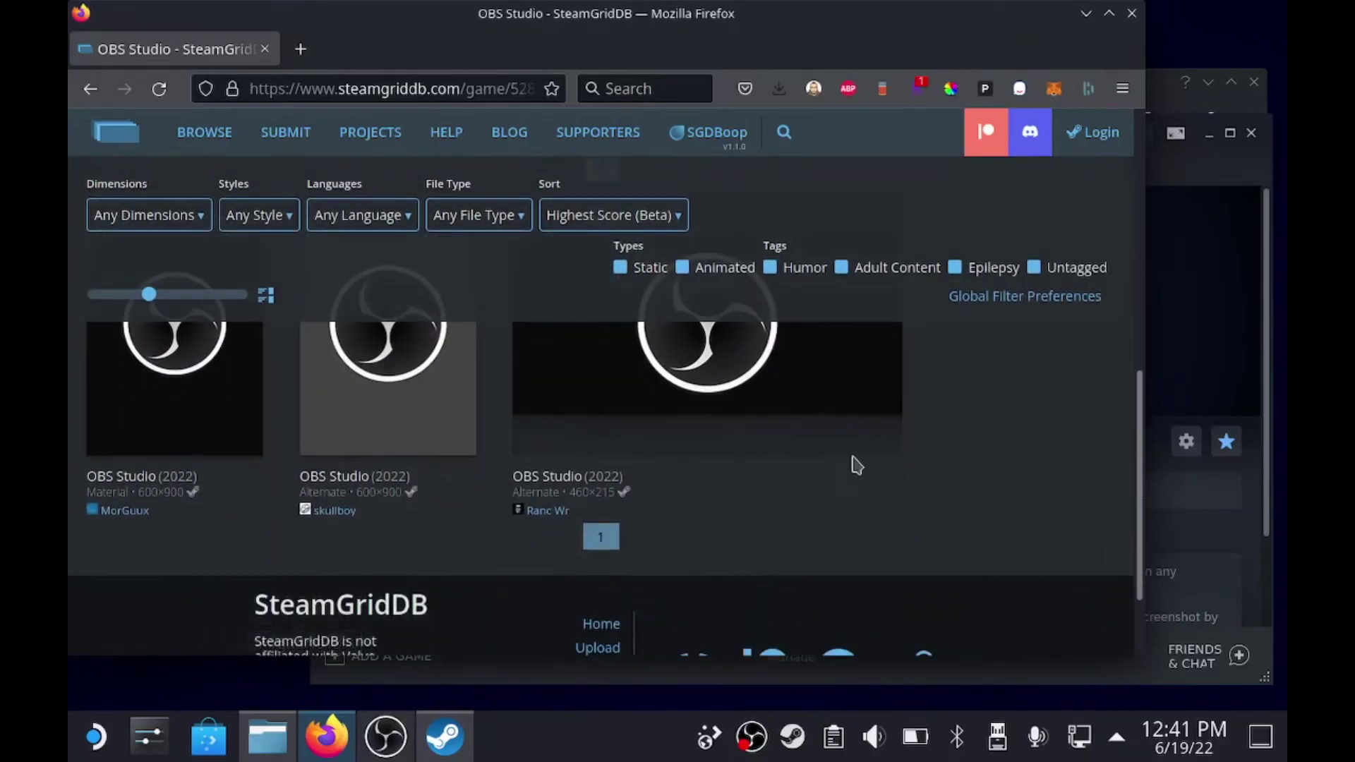
{"action": "scroll", "coordinate": [870, 477], "scroll_direction": "up", "scroll_amount": 2}
{"action": "left_click", "coordinate": [880, 549]}
{"action": "right_click", "coordinate": [503, 358]}
- Save the 460×215 grid as obs-art.png in the OBS folder
{"action": "left_click", "coordinate": [518, 372]}
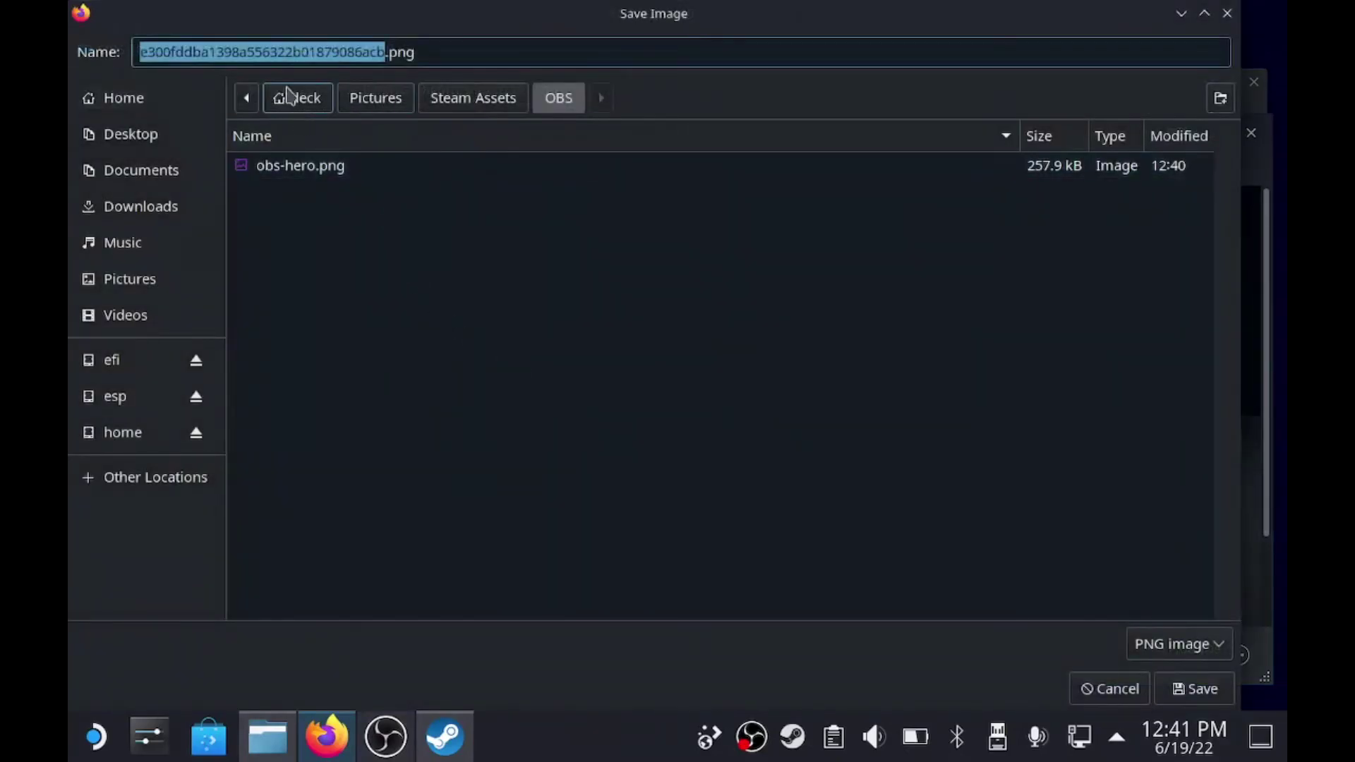
{"action": "left_click", "coordinate": [277, 62]}
{"action": "double_click", "coordinate": [275, 56]}
{"action": "type", "text": "obs"}
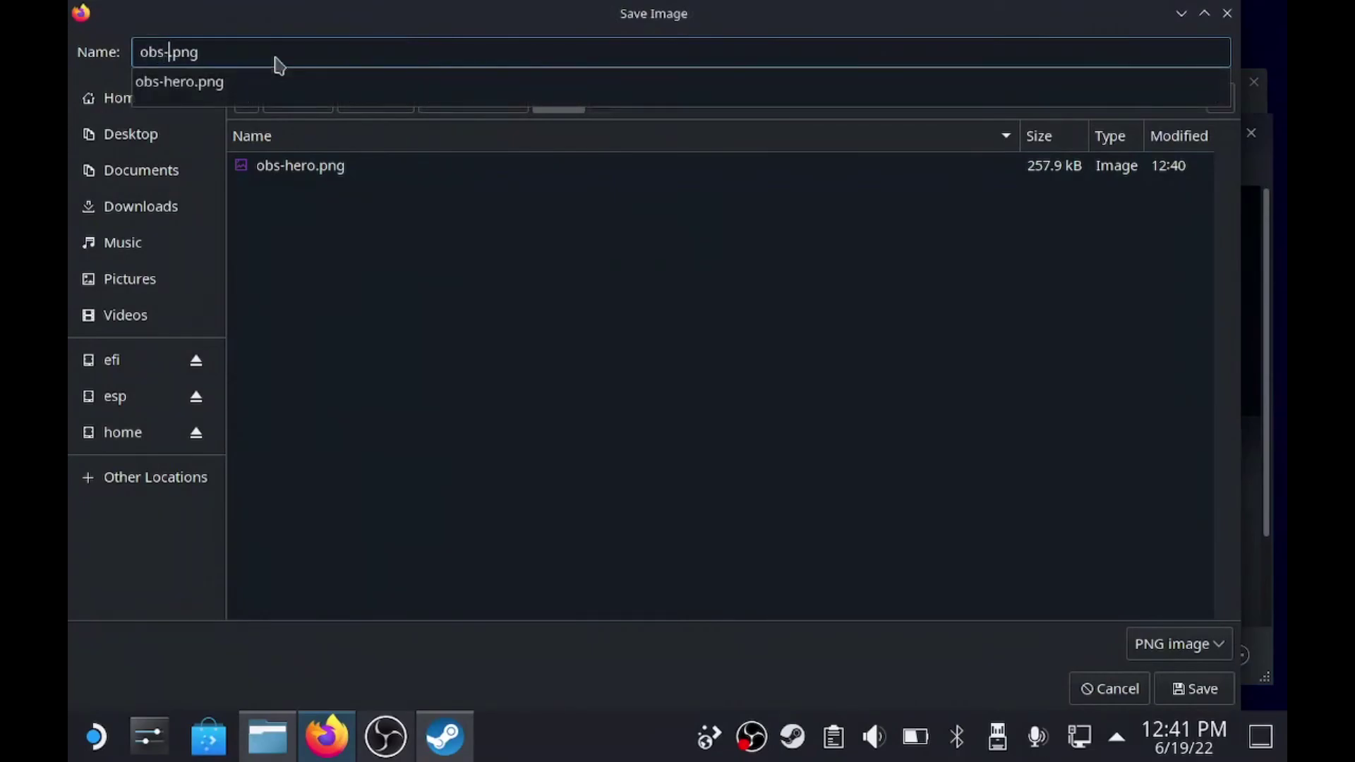
{"action": "type", "text": "-artwo"}
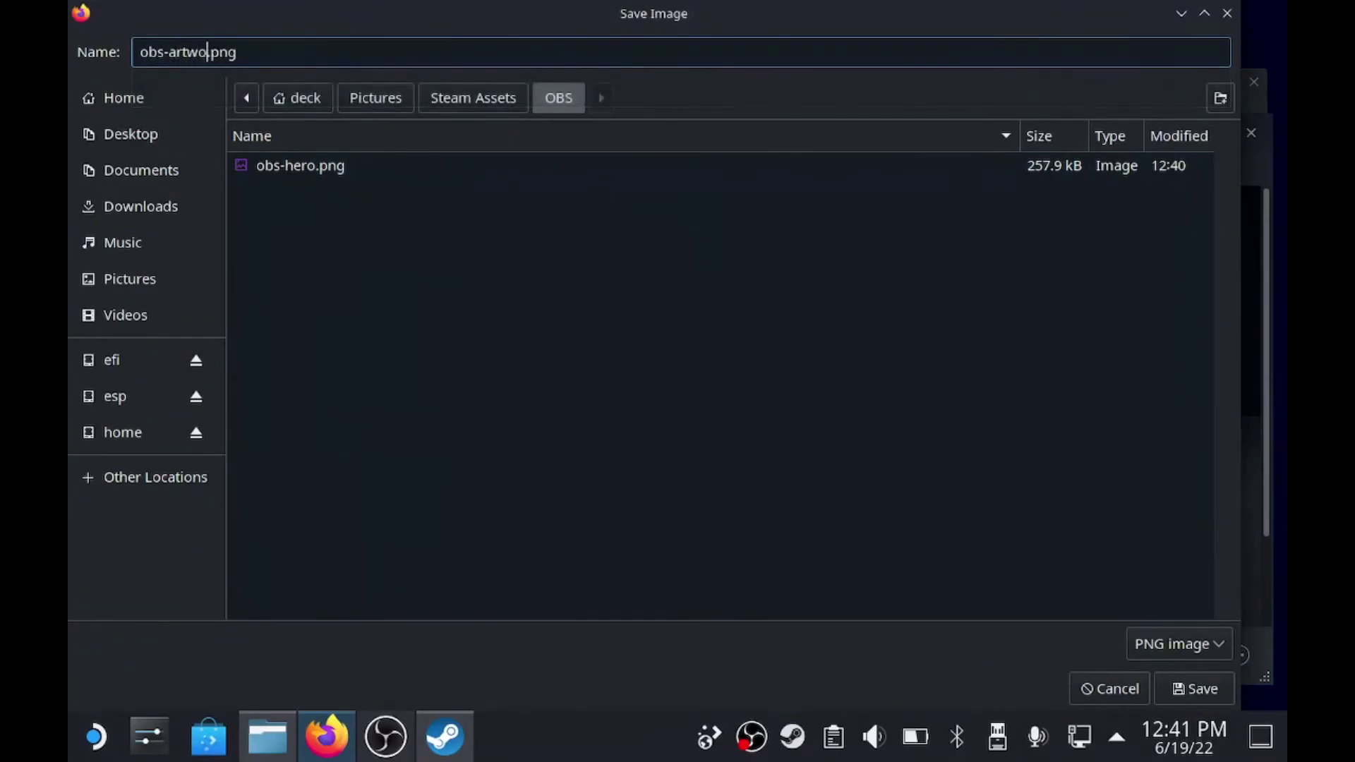
{"action": "key", "text": "BackSpace"}
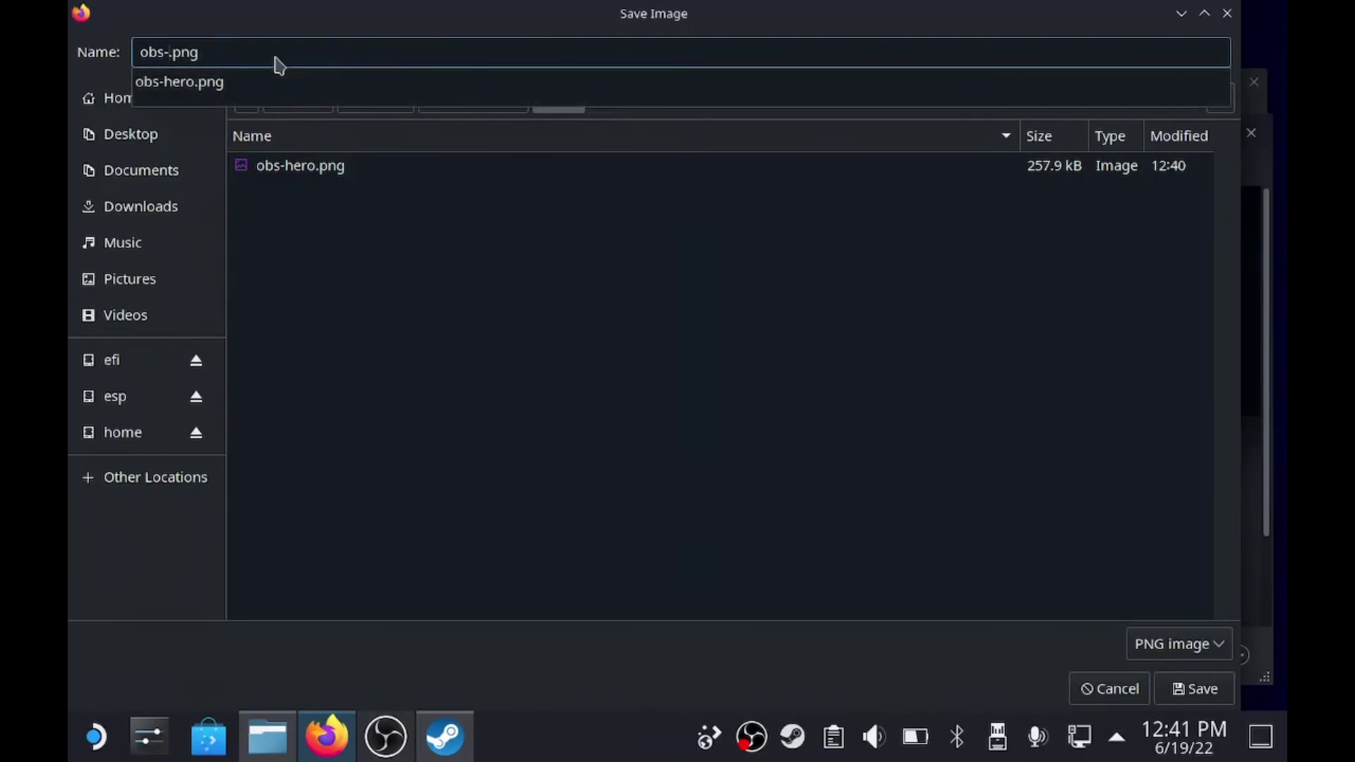
{"action": "type", "text": "artwork"}
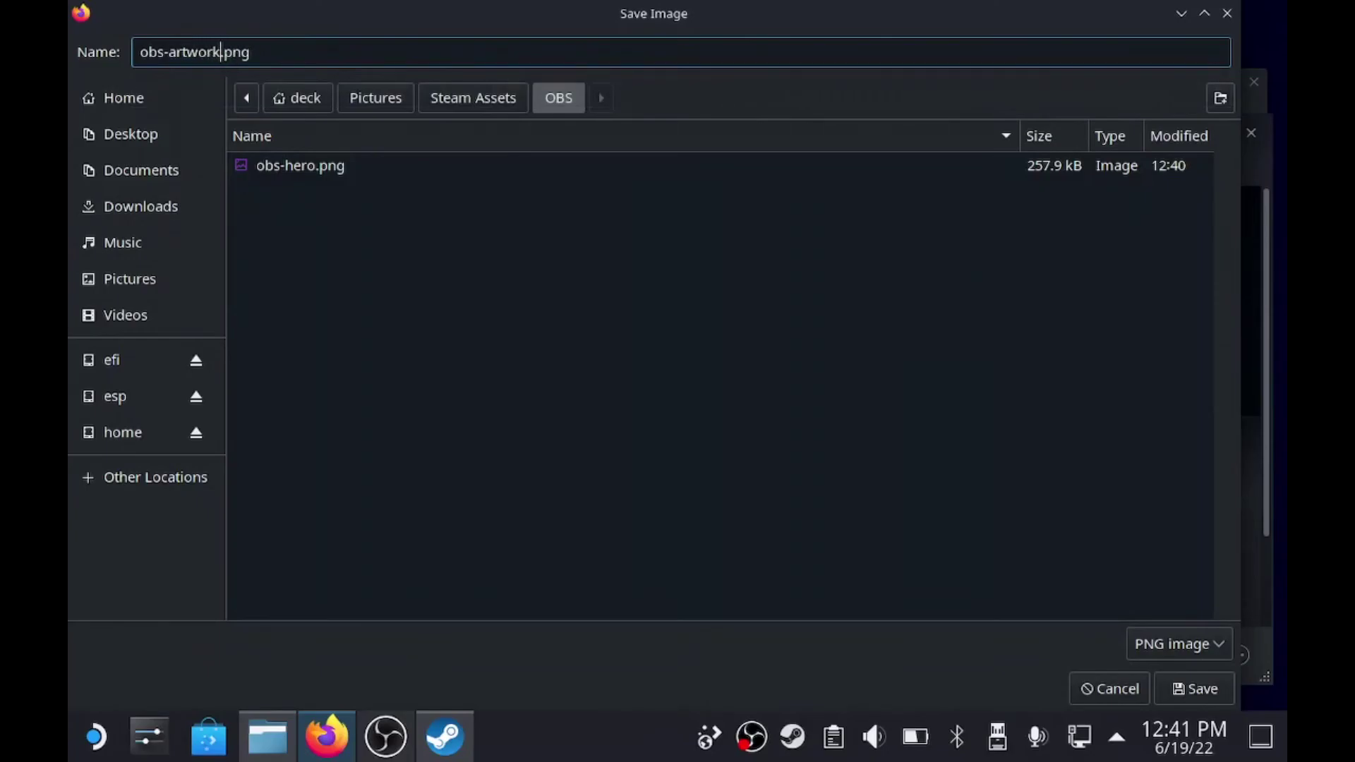
{"action": "key", "text": "Return"}
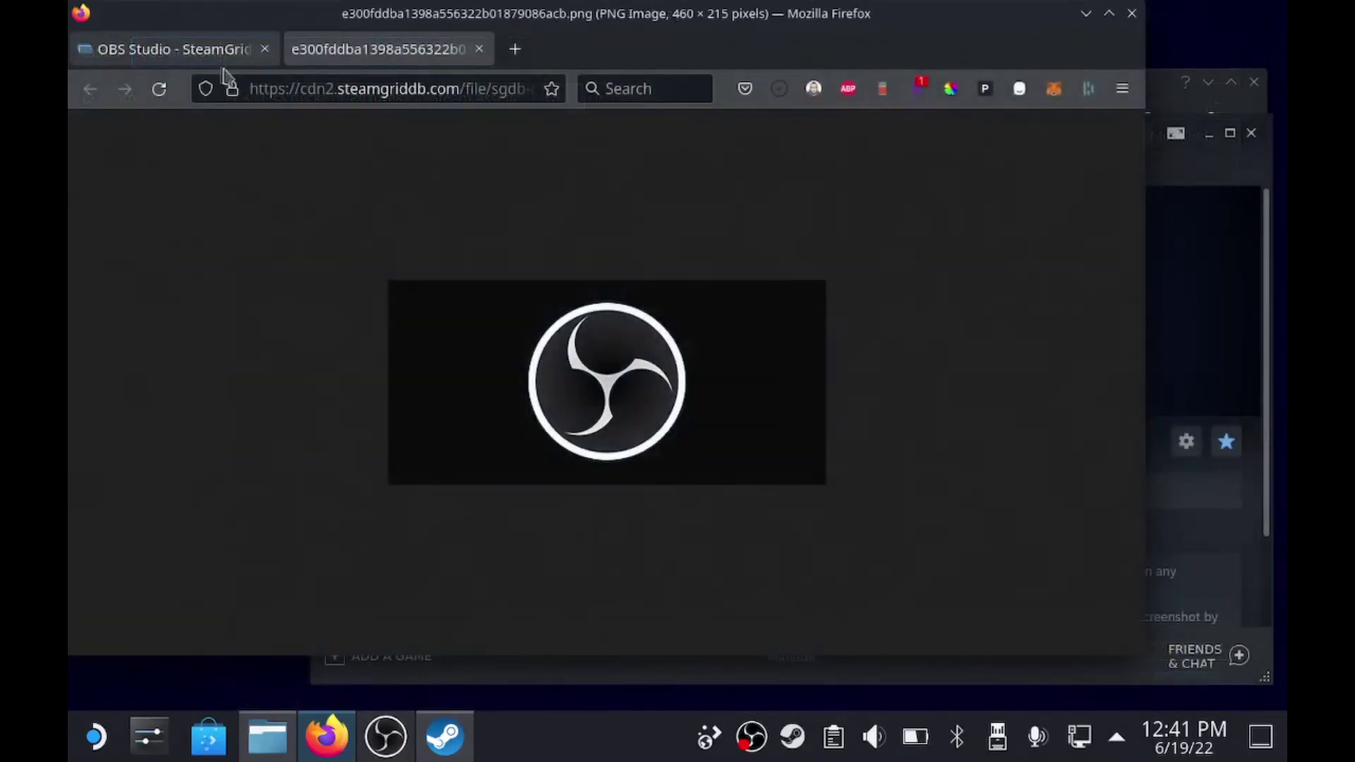
{"action": "left_click", "coordinate": [212, 49]}
- Open the 600×900 grid full size and save it as obs-boxart.png in the OBS folder
{"action": "scroll", "coordinate": [130, 452], "scroll_direction": "down", "scroll_amount": 3}
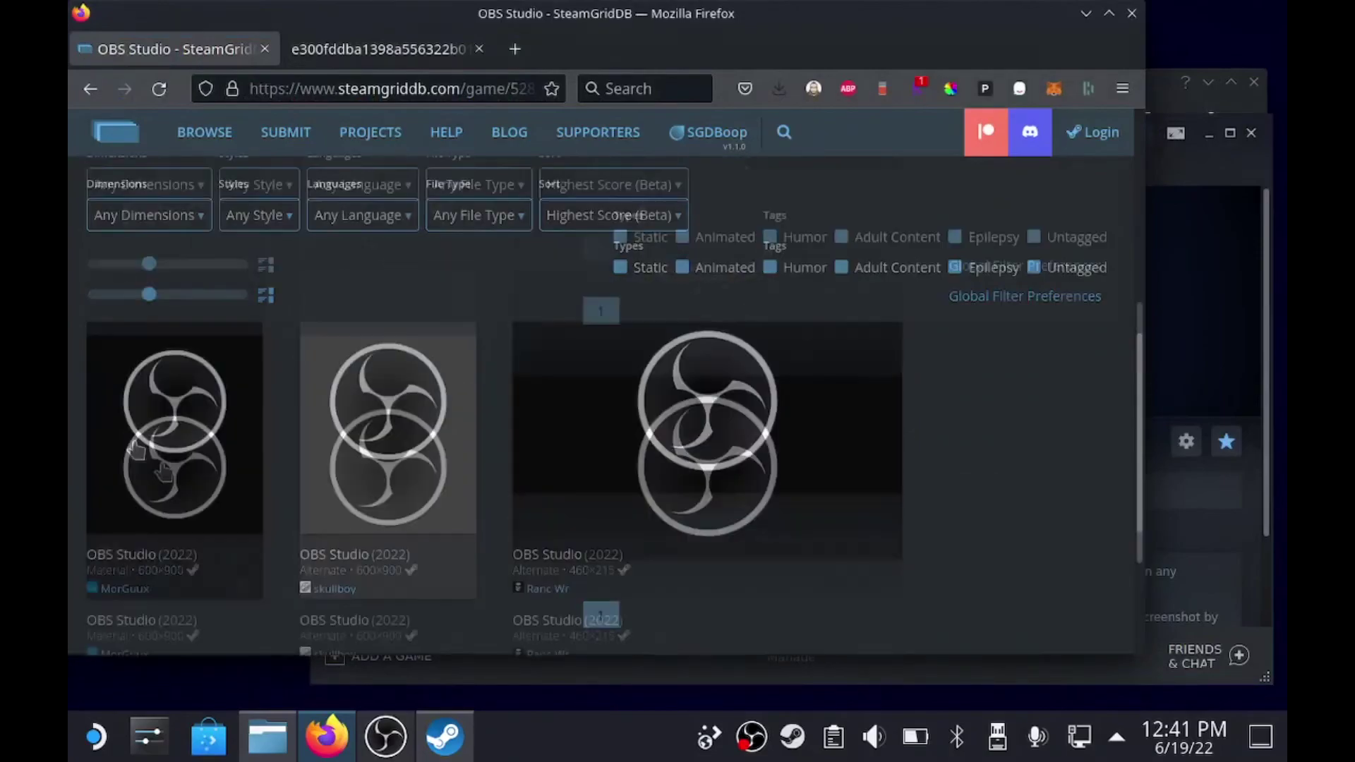
{"action": "left_click", "coordinate": [250, 439]}
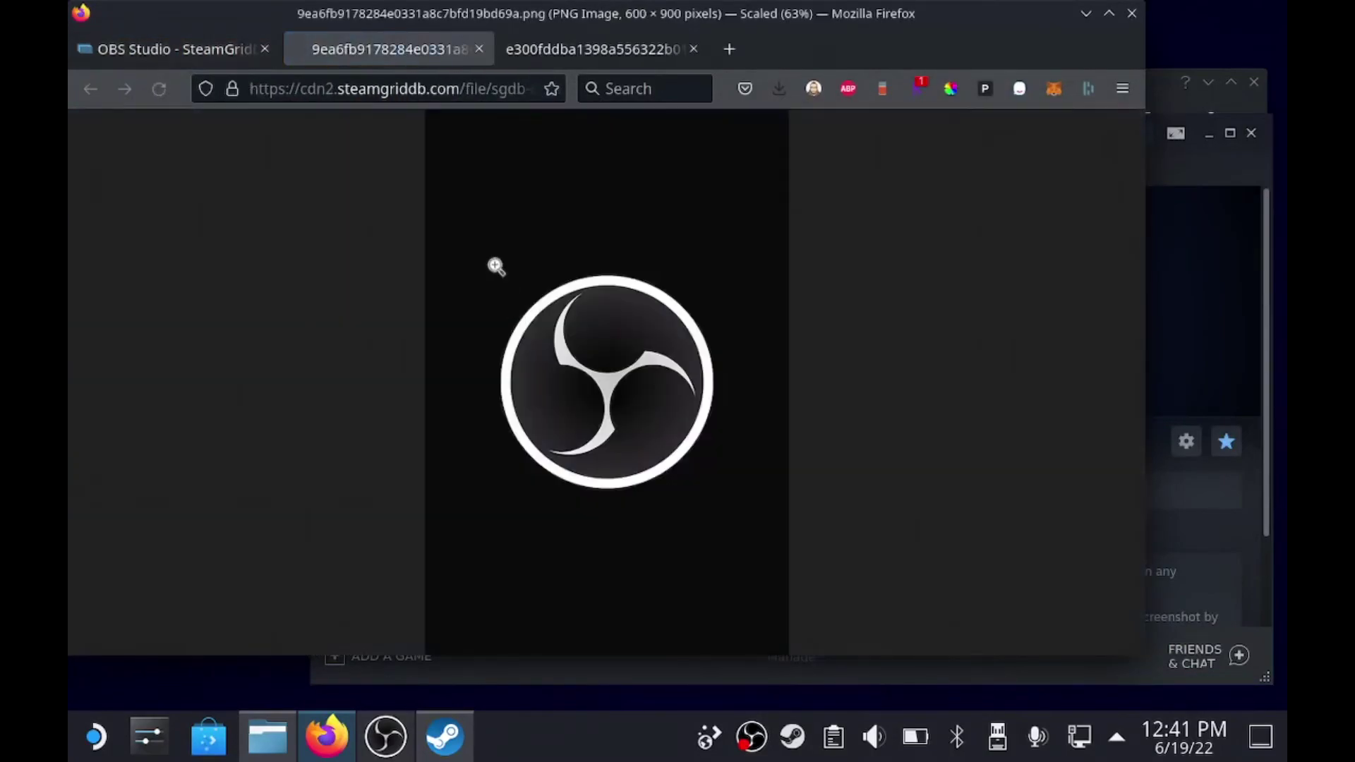
{"action": "right_click", "coordinate": [496, 267]}
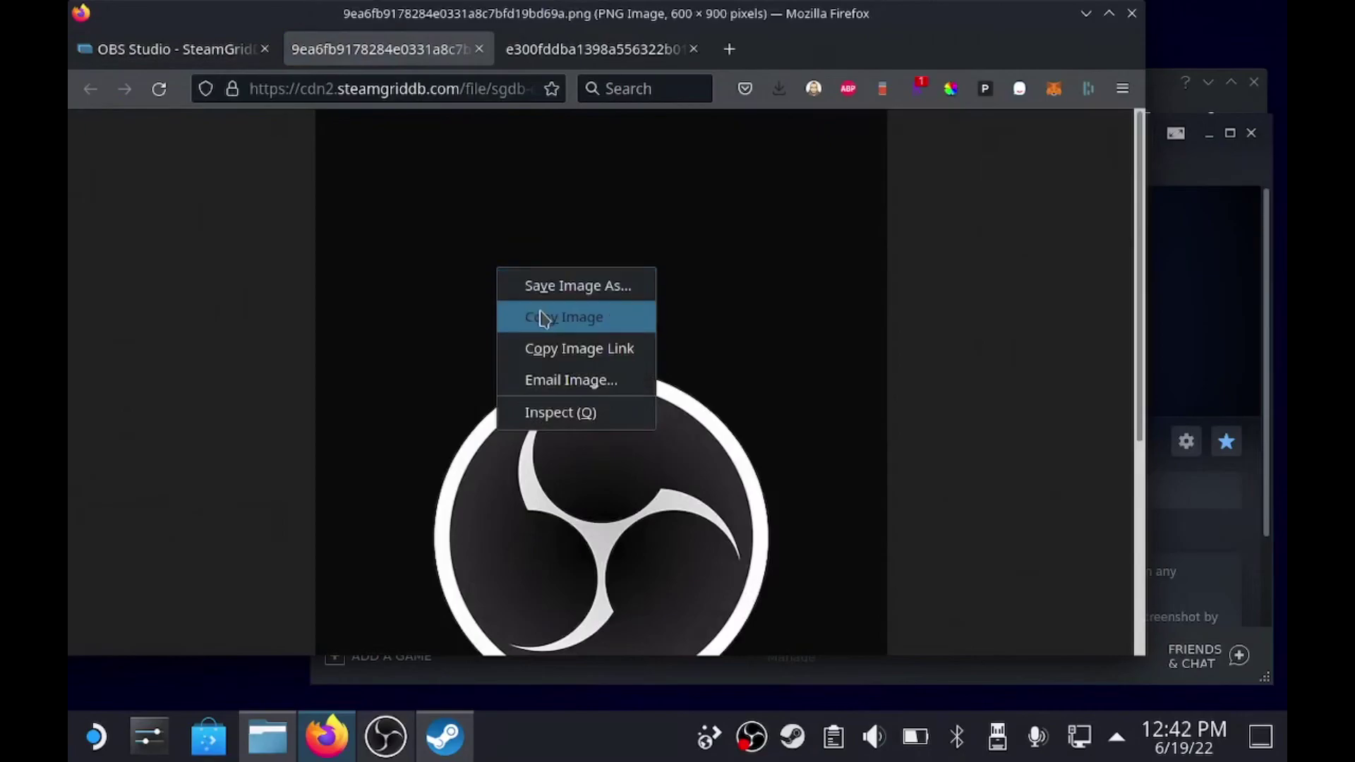
{"action": "left_click", "coordinate": [544, 283]}
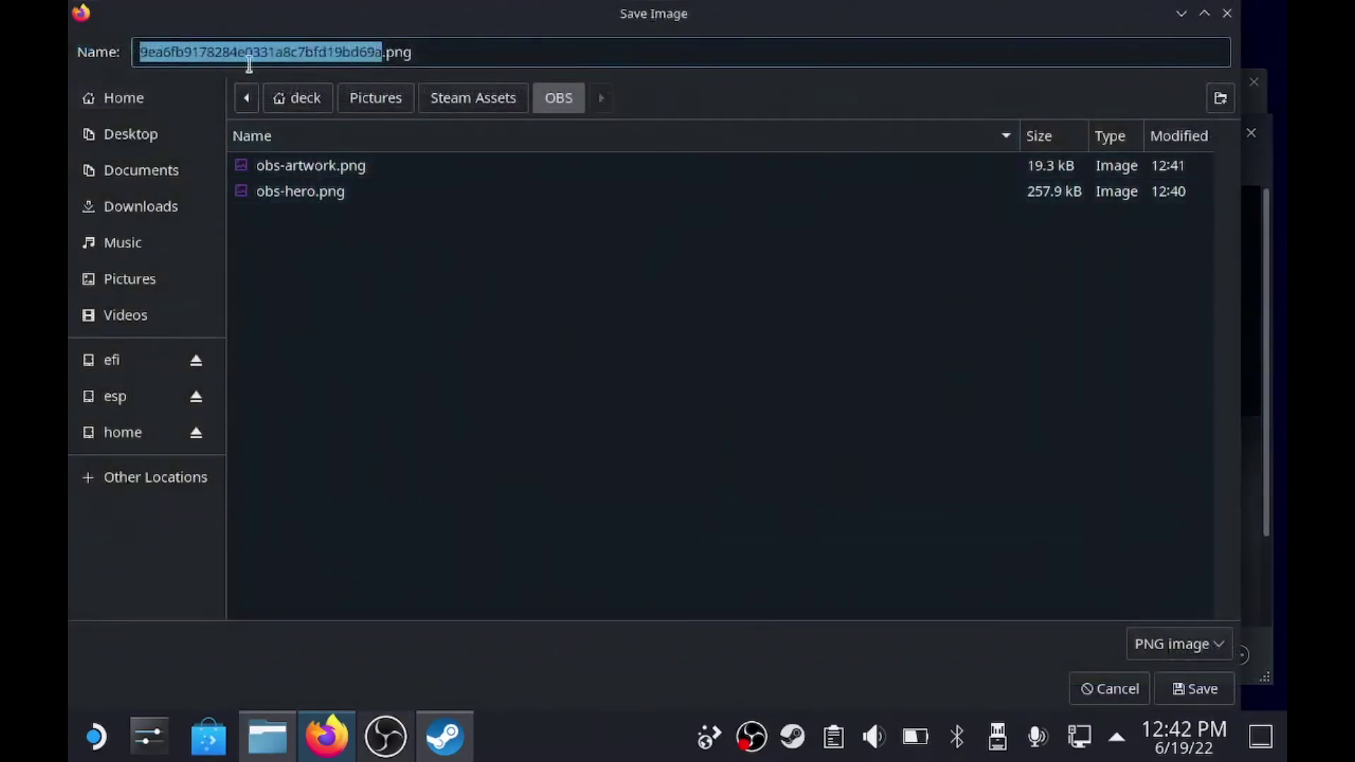
{"action": "type", "text": "obs-box"}
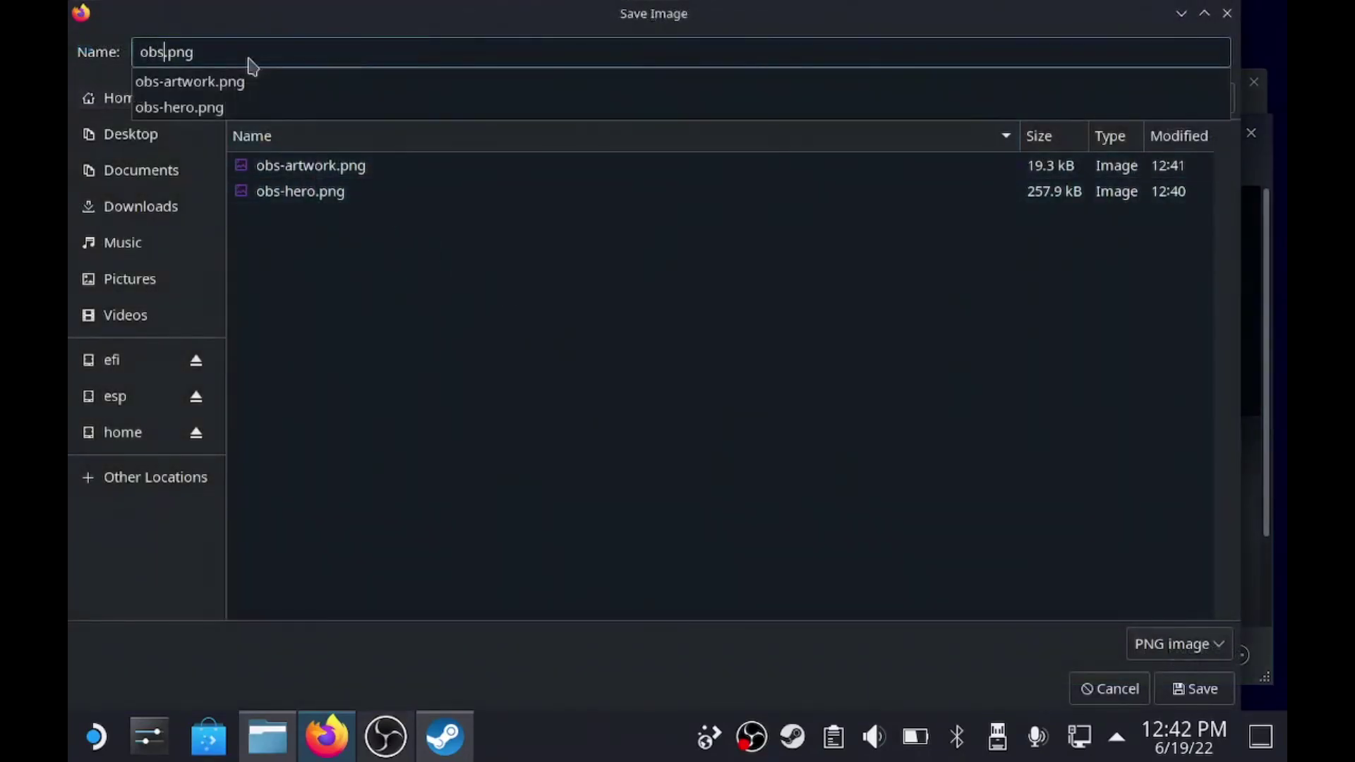
{"action": "key", "text": "Return"}
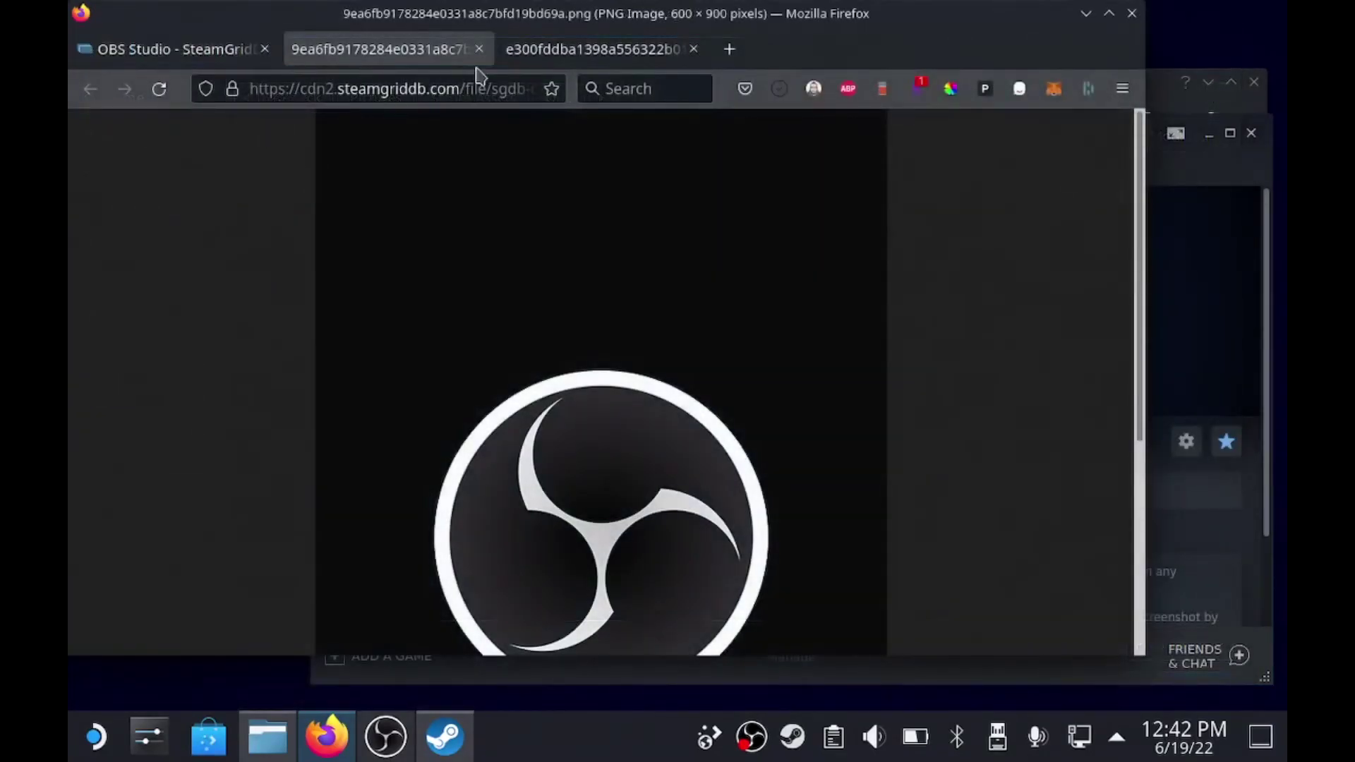
{"action": "left_click", "coordinate": [479, 49]}
- Open the OBS Studio wordmark logo full size from the Logos listing
{"action": "left_click", "coordinate": [480, 49]}
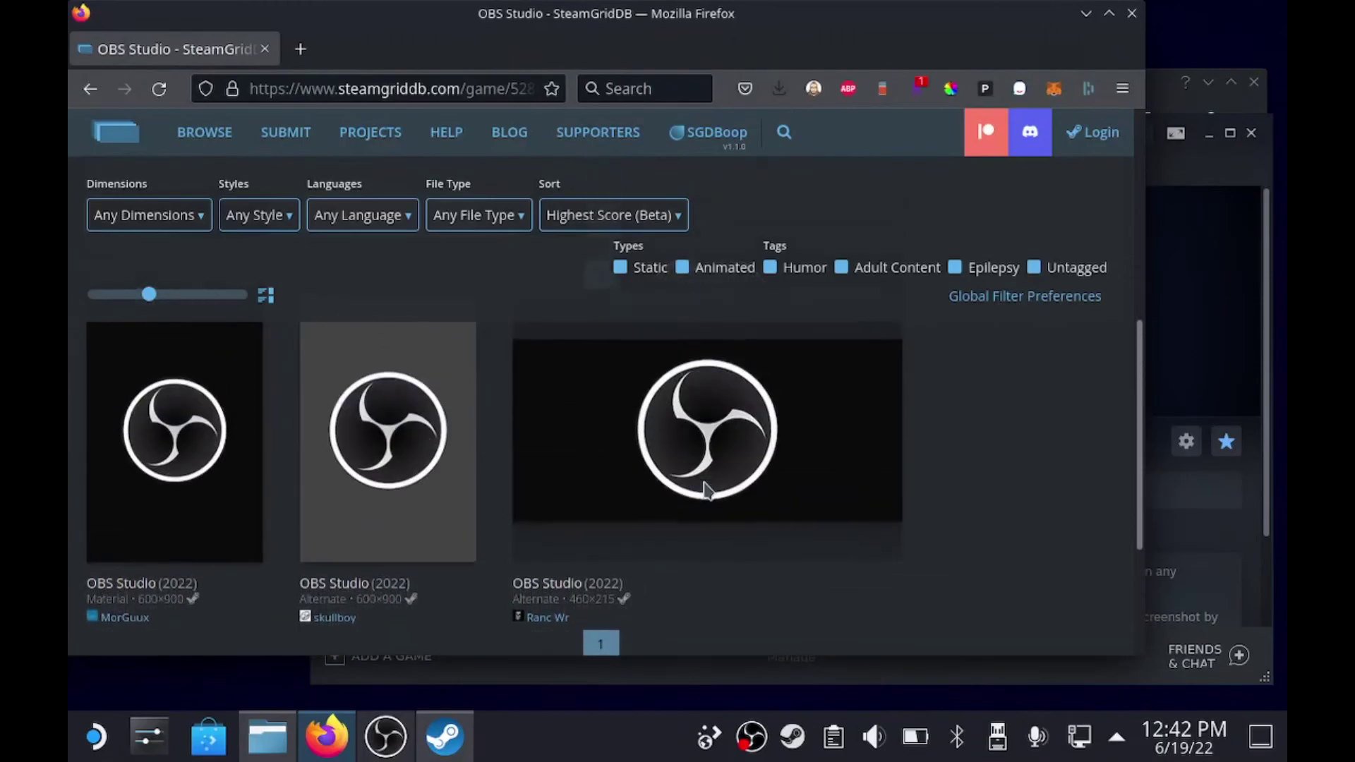
{"action": "mouse_move", "coordinate": [590, 448]}
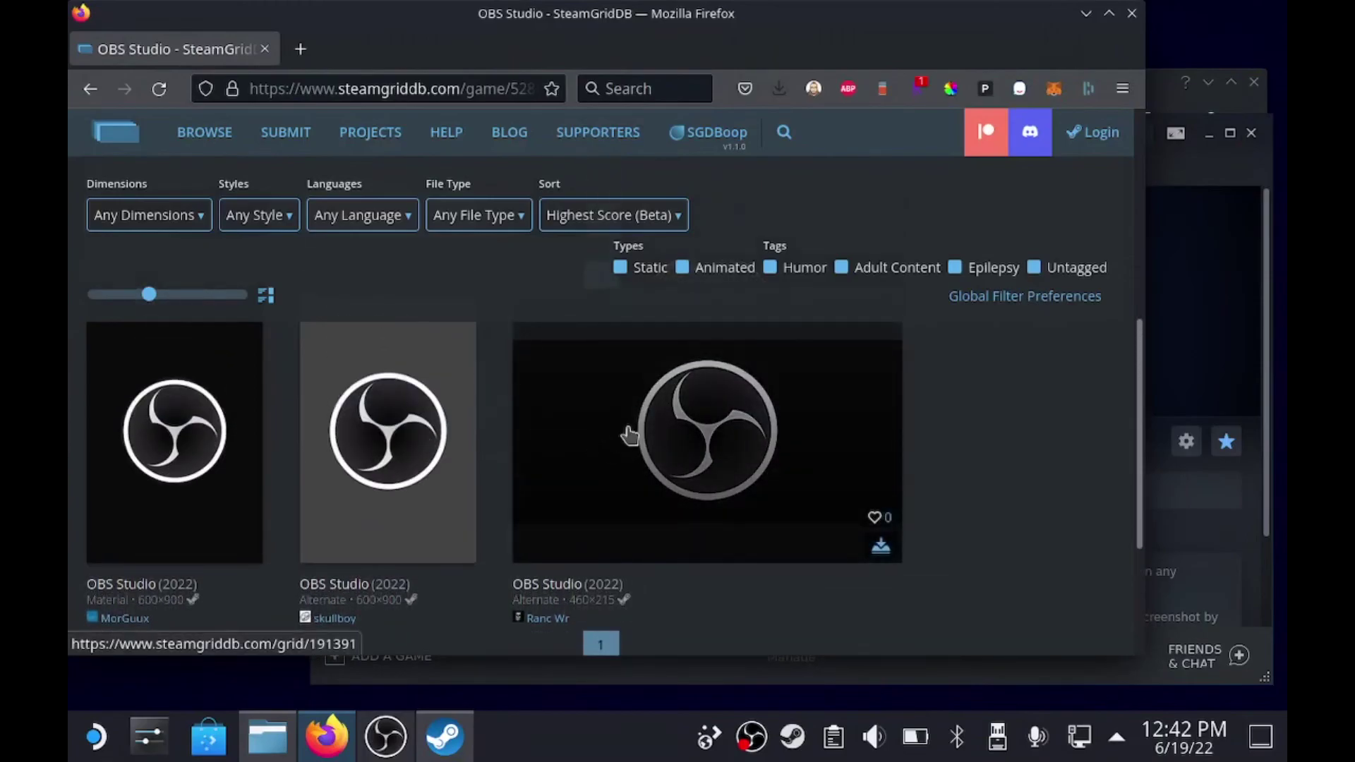
{"action": "scroll", "coordinate": [628, 435], "scroll_direction": "up", "scroll_amount": 5}
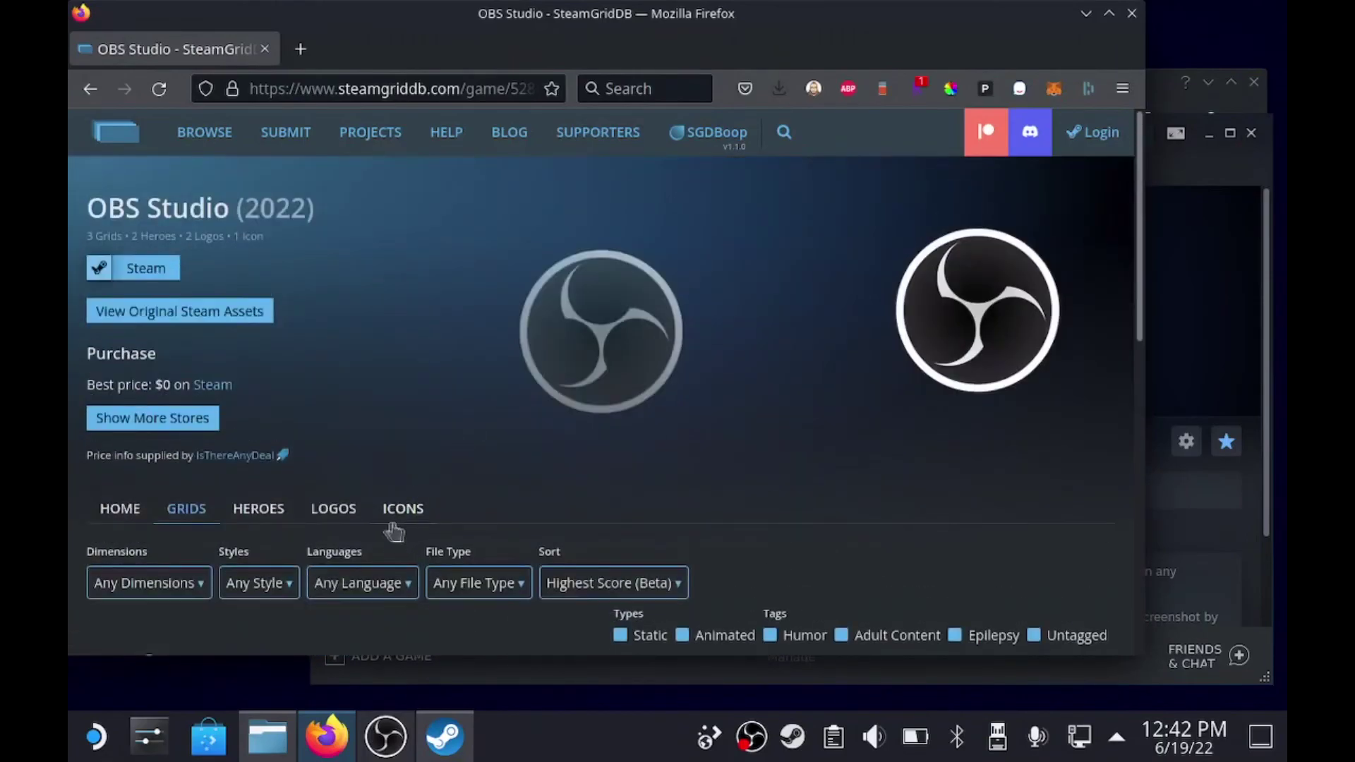
{"action": "left_click", "coordinate": [342, 515]}
{"action": "scroll", "coordinate": [399, 480], "scroll_direction": "down", "scroll_amount": 5}
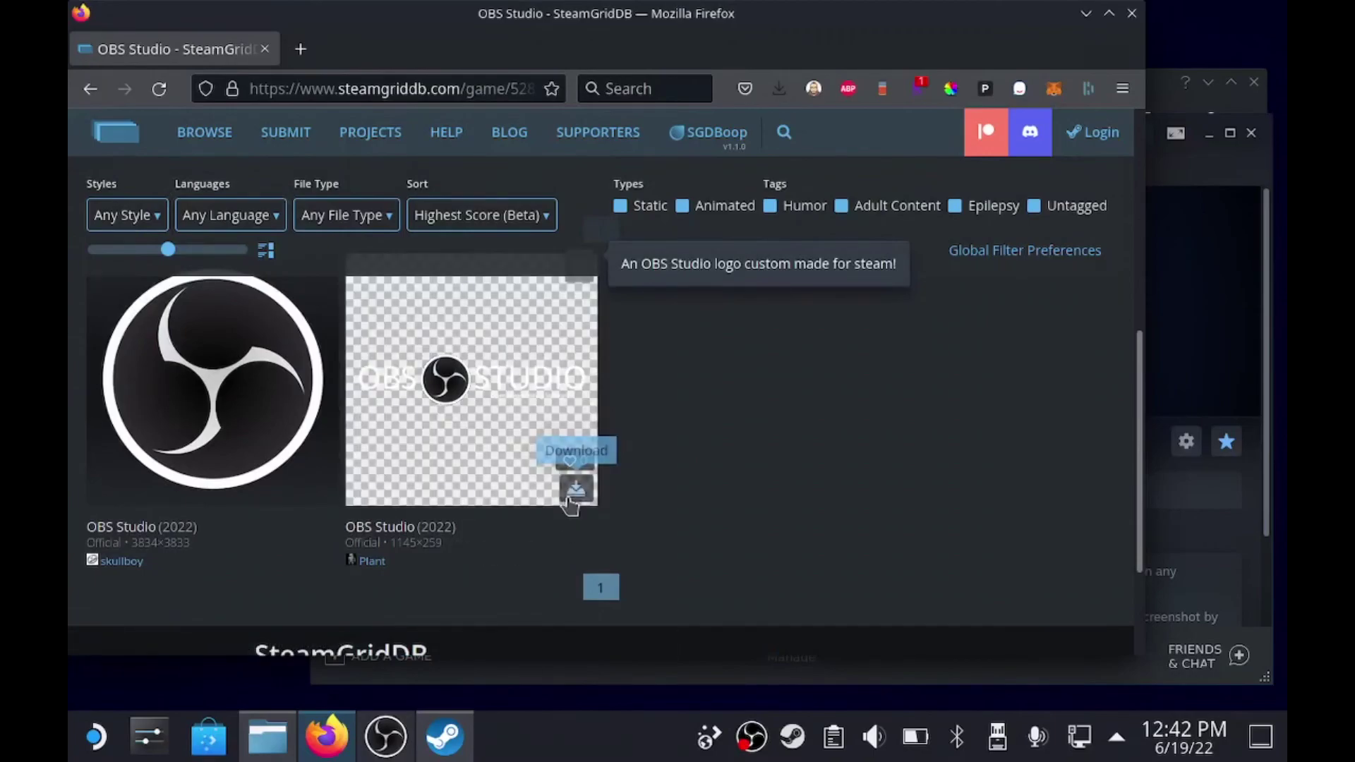
{"action": "left_click", "coordinate": [576, 489]}
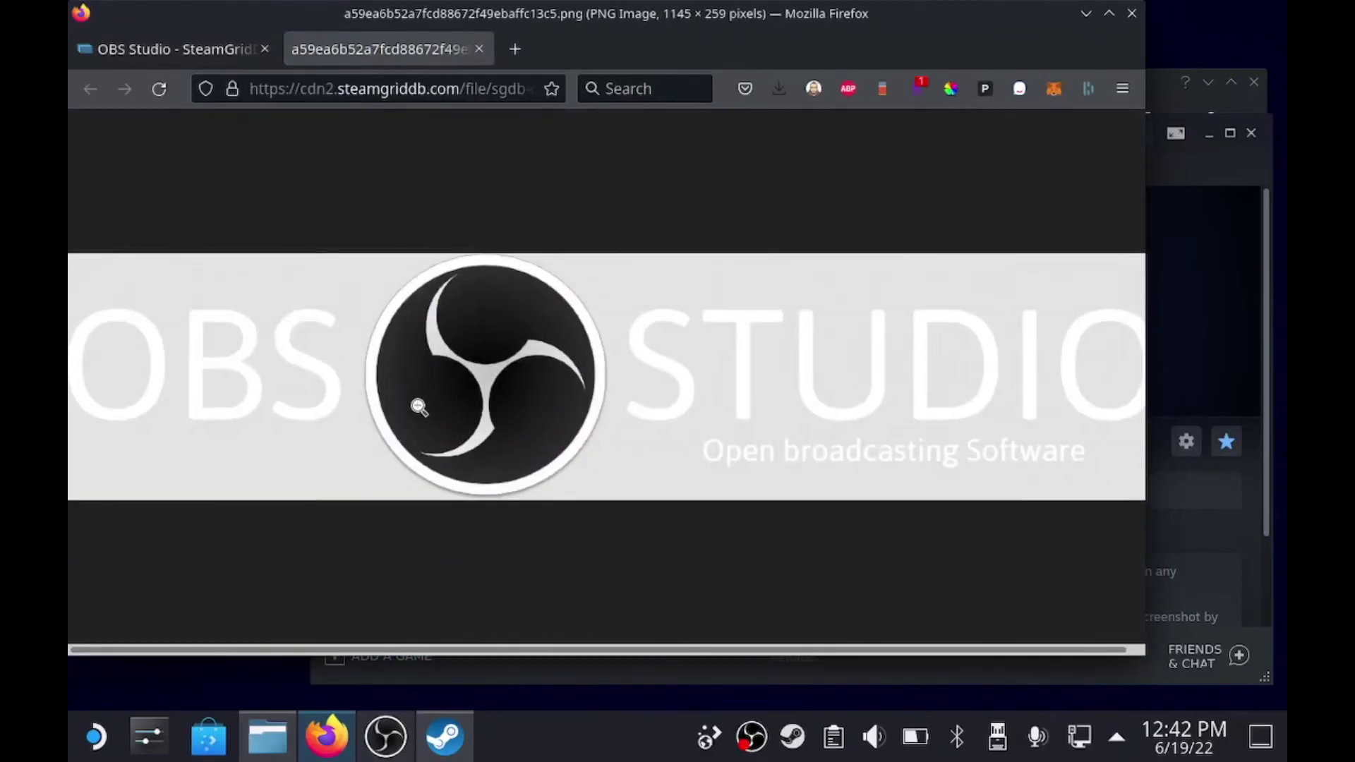
- Save the logo as obs-logo.png in the OBS folder and return to SteamGridDB
{"action": "right_click", "coordinate": [453, 389]}
{"action": "left_click", "coordinate": [463, 405]}
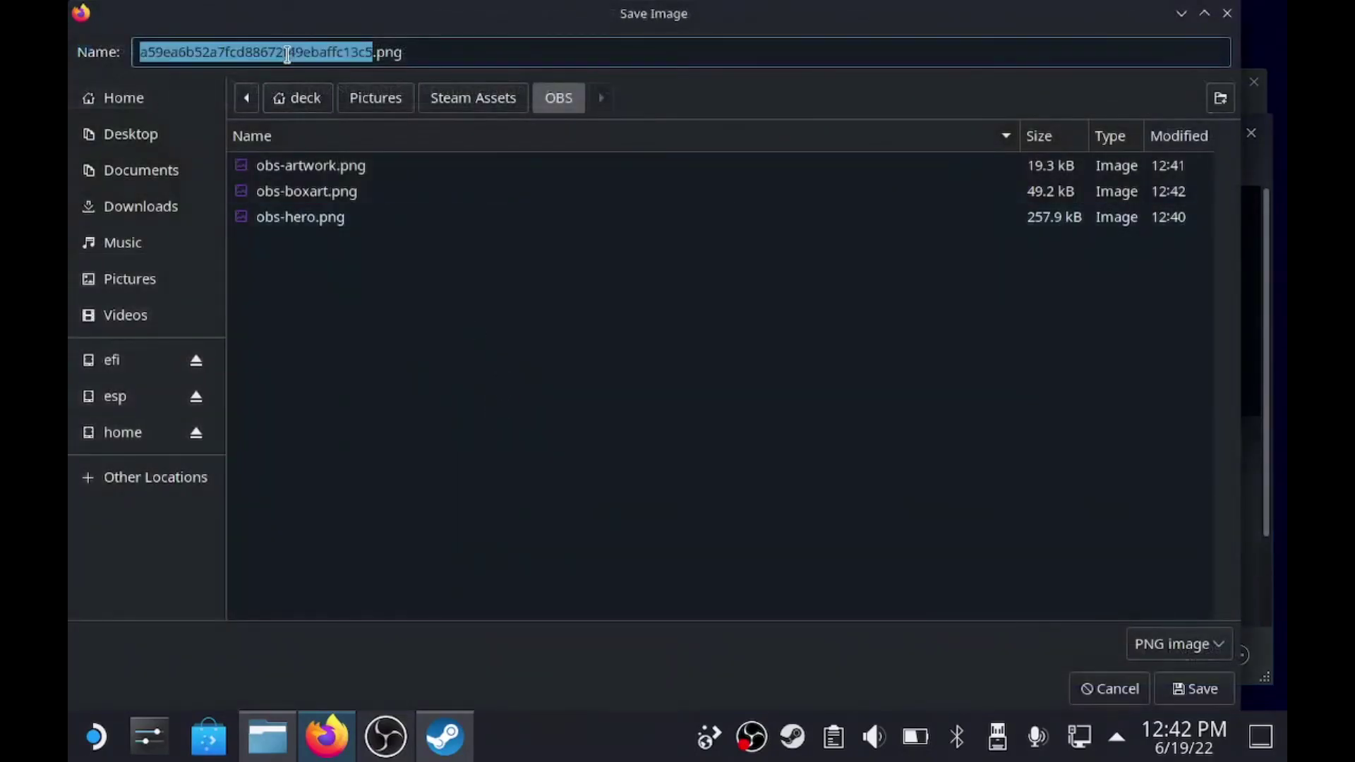
{"action": "type", "text": "obs-logo"}
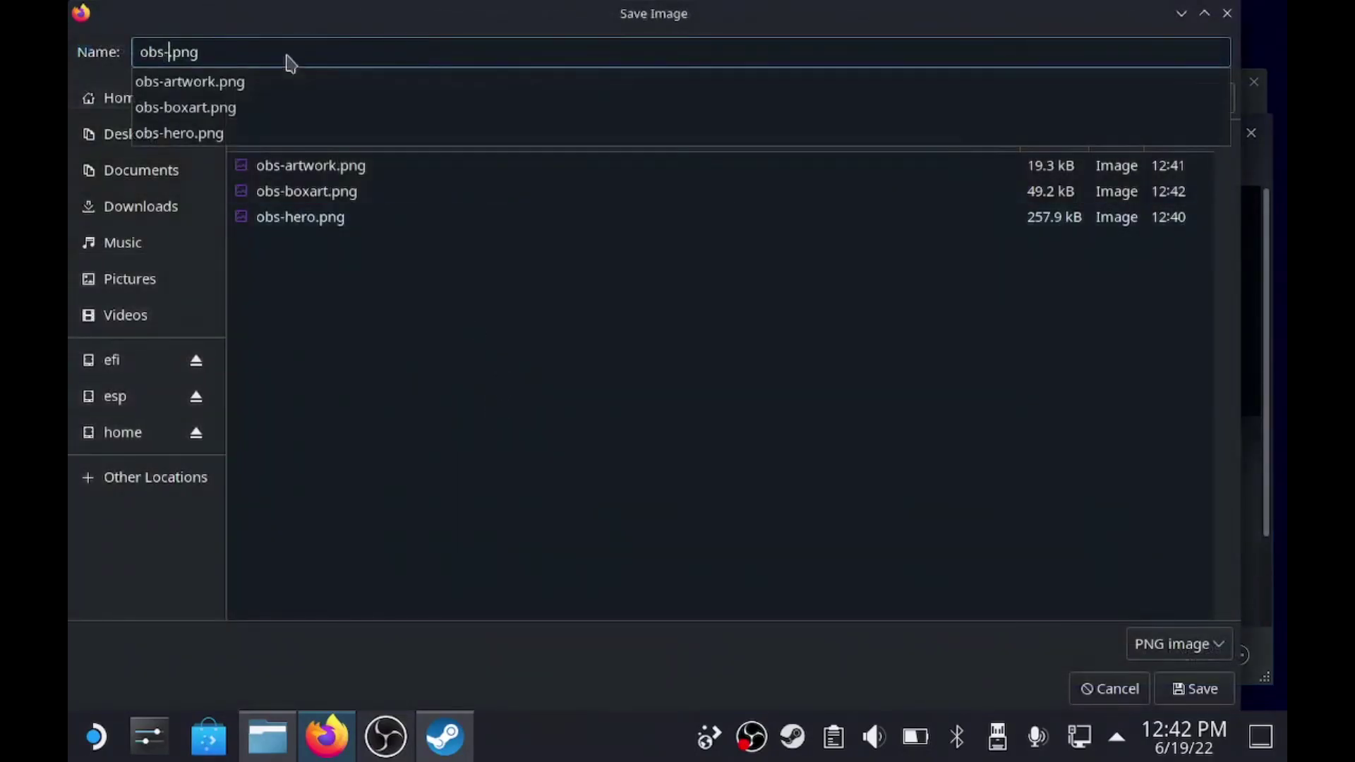
{"action": "key", "text": "Return"}
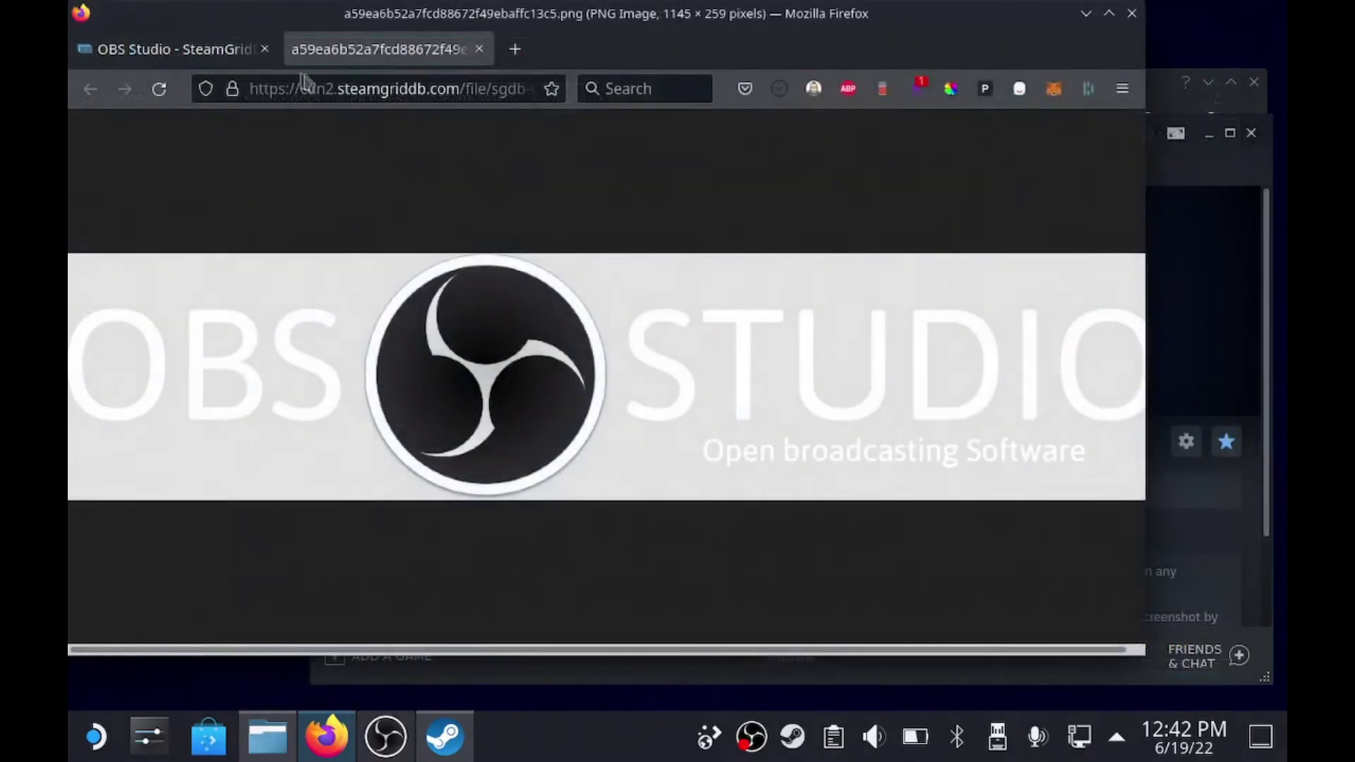
{"action": "left_click", "coordinate": [183, 49]}
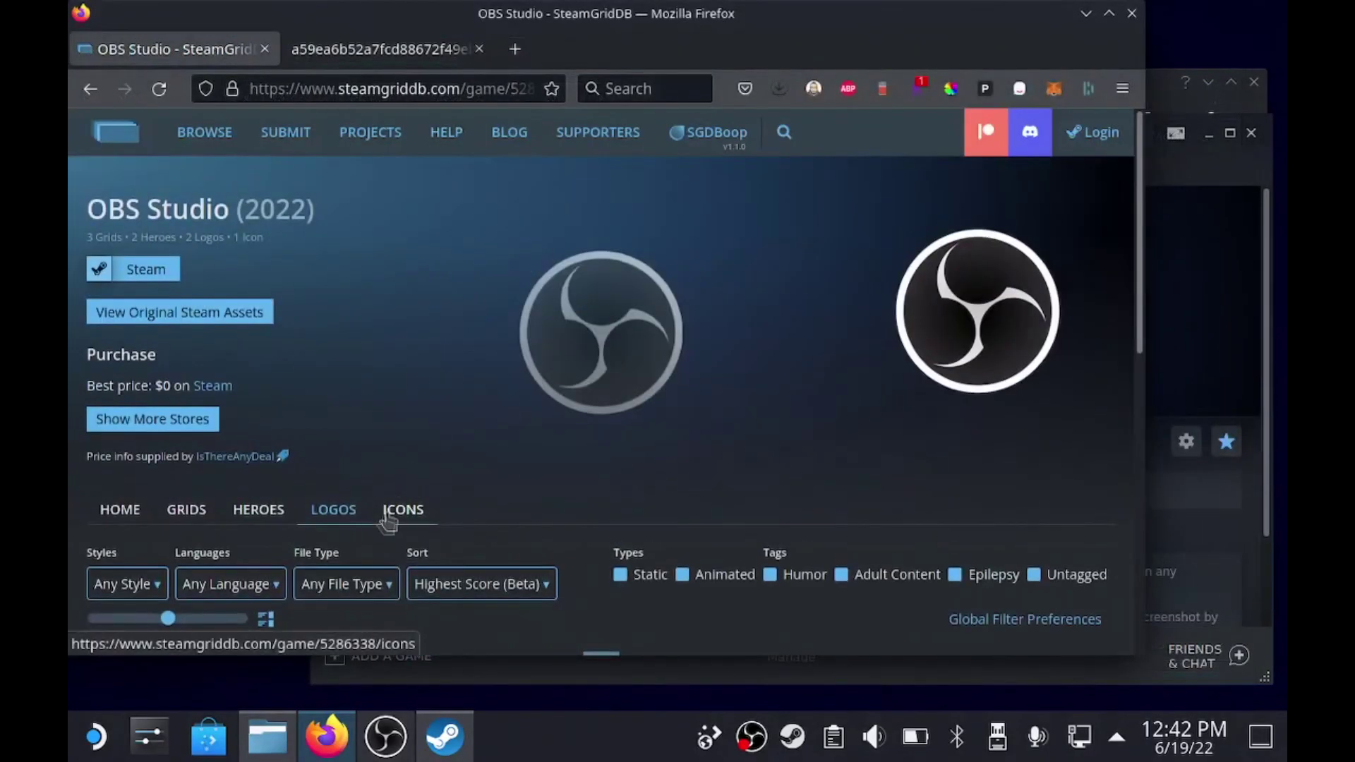
{"action": "left_click", "coordinate": [399, 511]}
- Save the 256×256 OBS icon as an .ico file in the OBS folder, then close Firefox
{"action": "scroll", "coordinate": [522, 371], "scroll_direction": "down", "scroll_amount": 5}
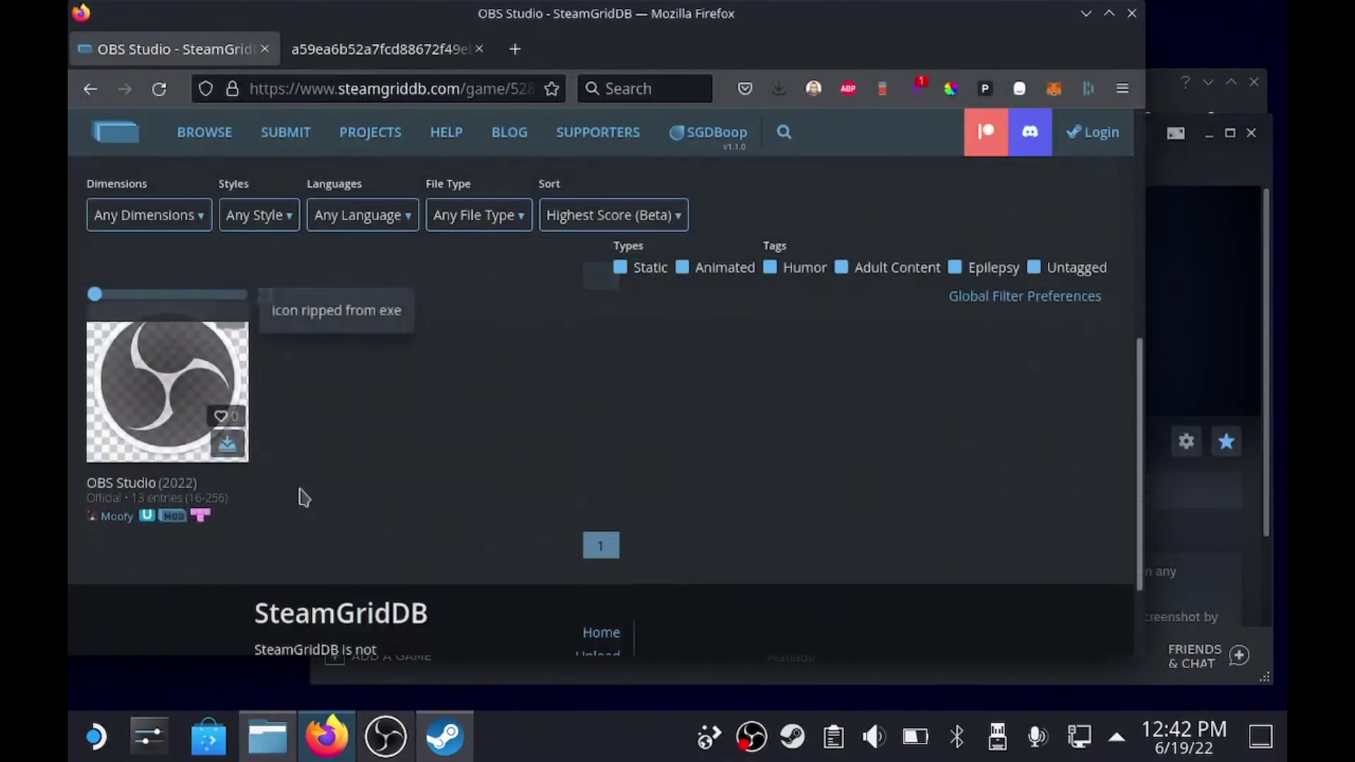
{"action": "left_click", "coordinate": [233, 460]}
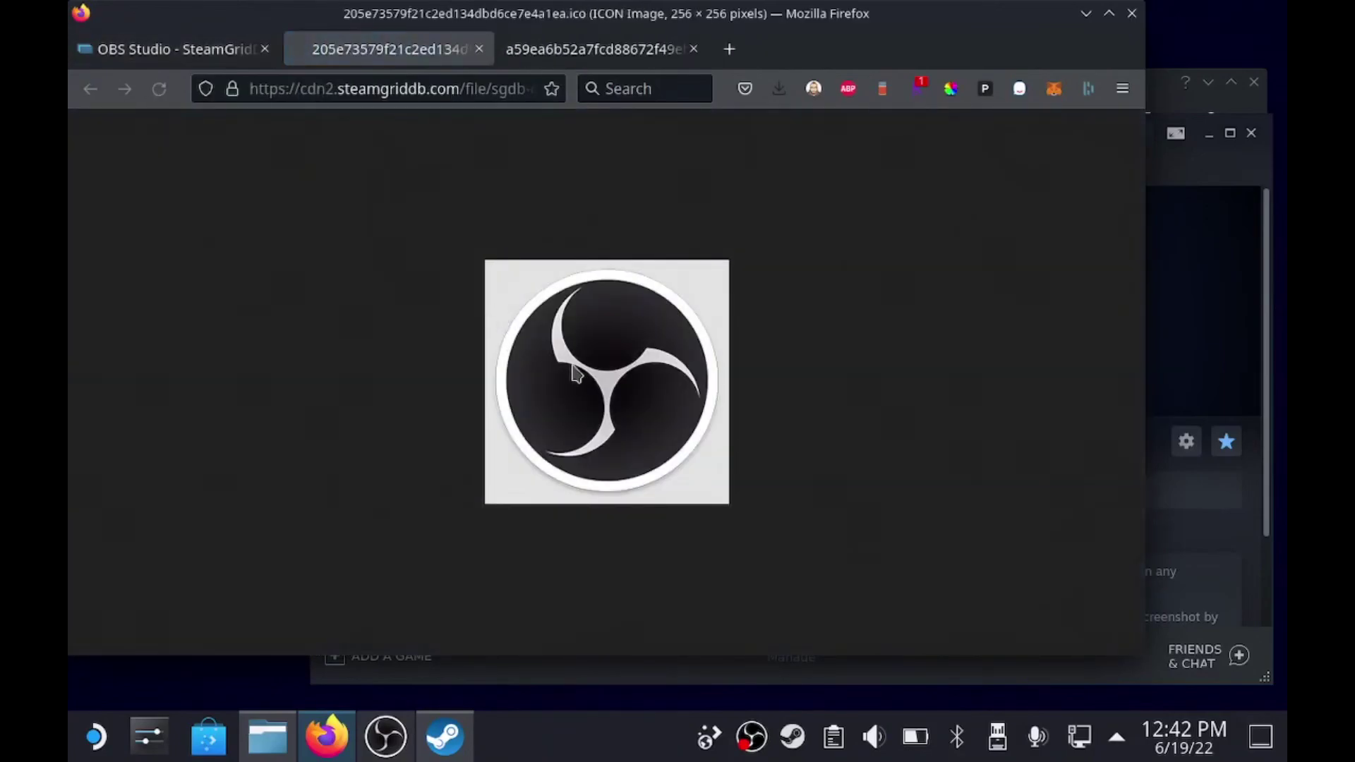
{"action": "right_click", "coordinate": [573, 364]}
{"action": "left_click", "coordinate": [593, 384]}
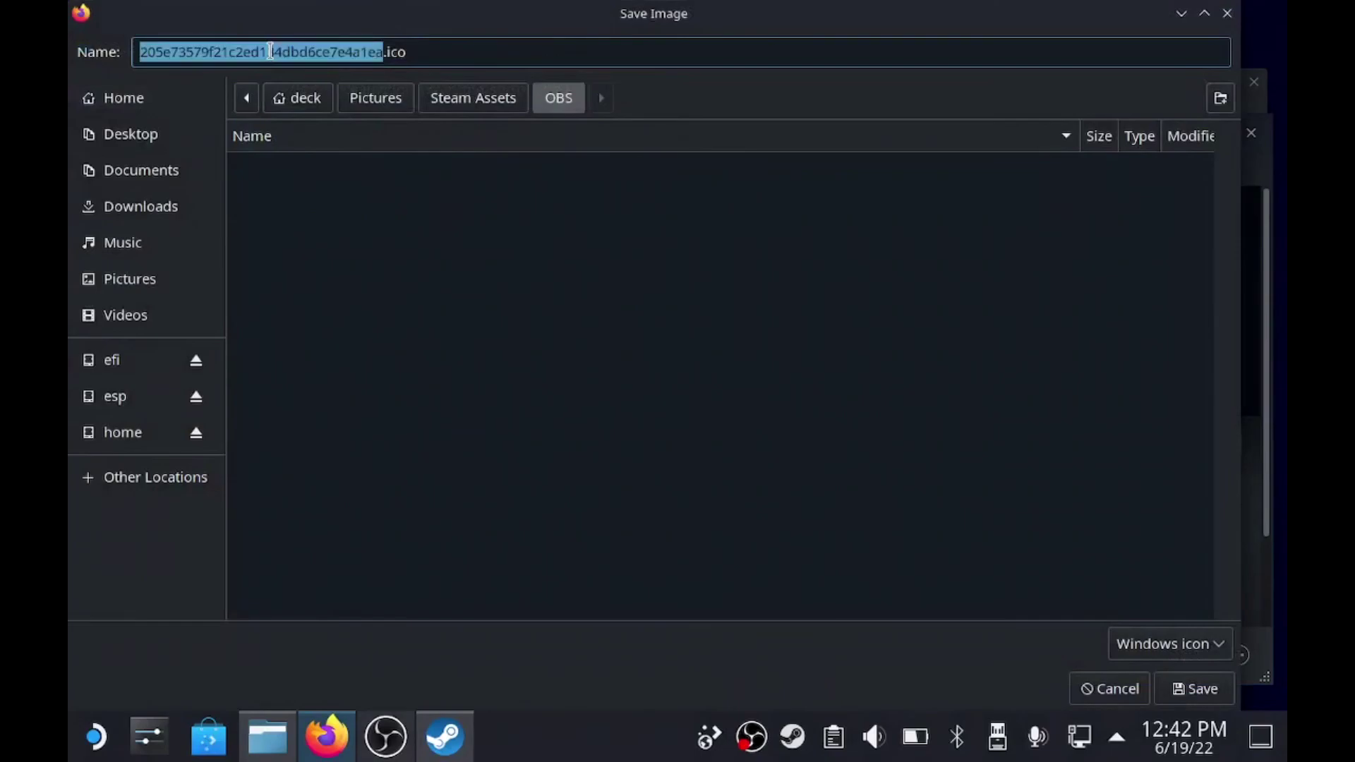
{"action": "type", "text": "obs-icon"}
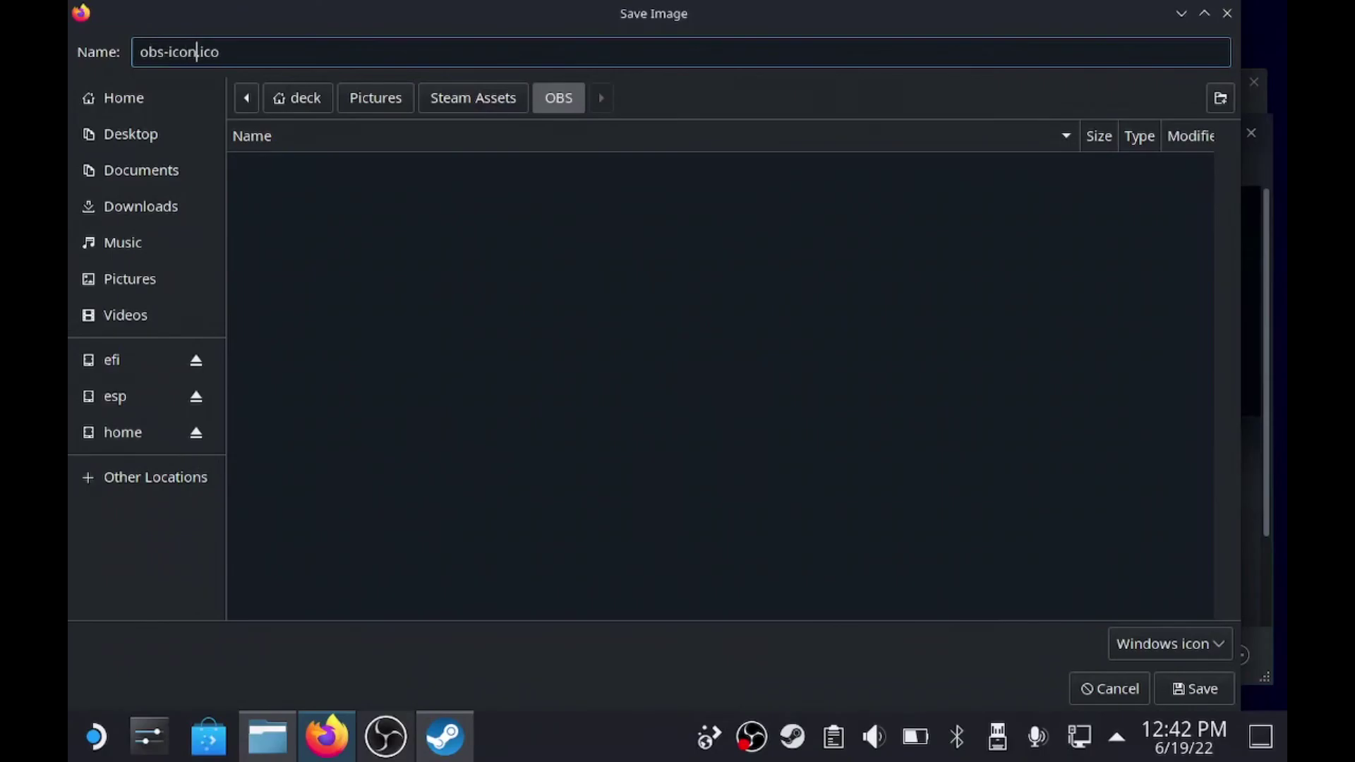
{"action": "key", "text": "Return"}
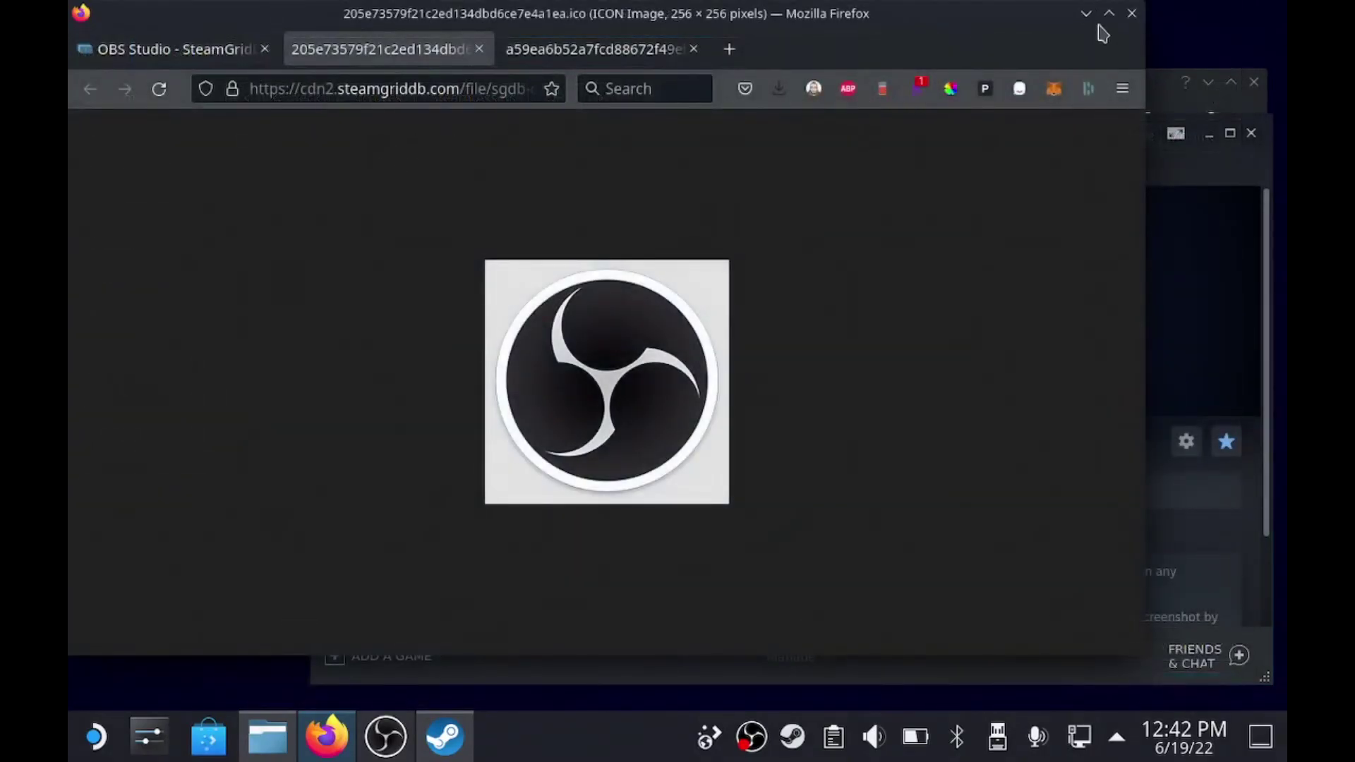
{"action": "left_click", "coordinate": [1132, 14]}
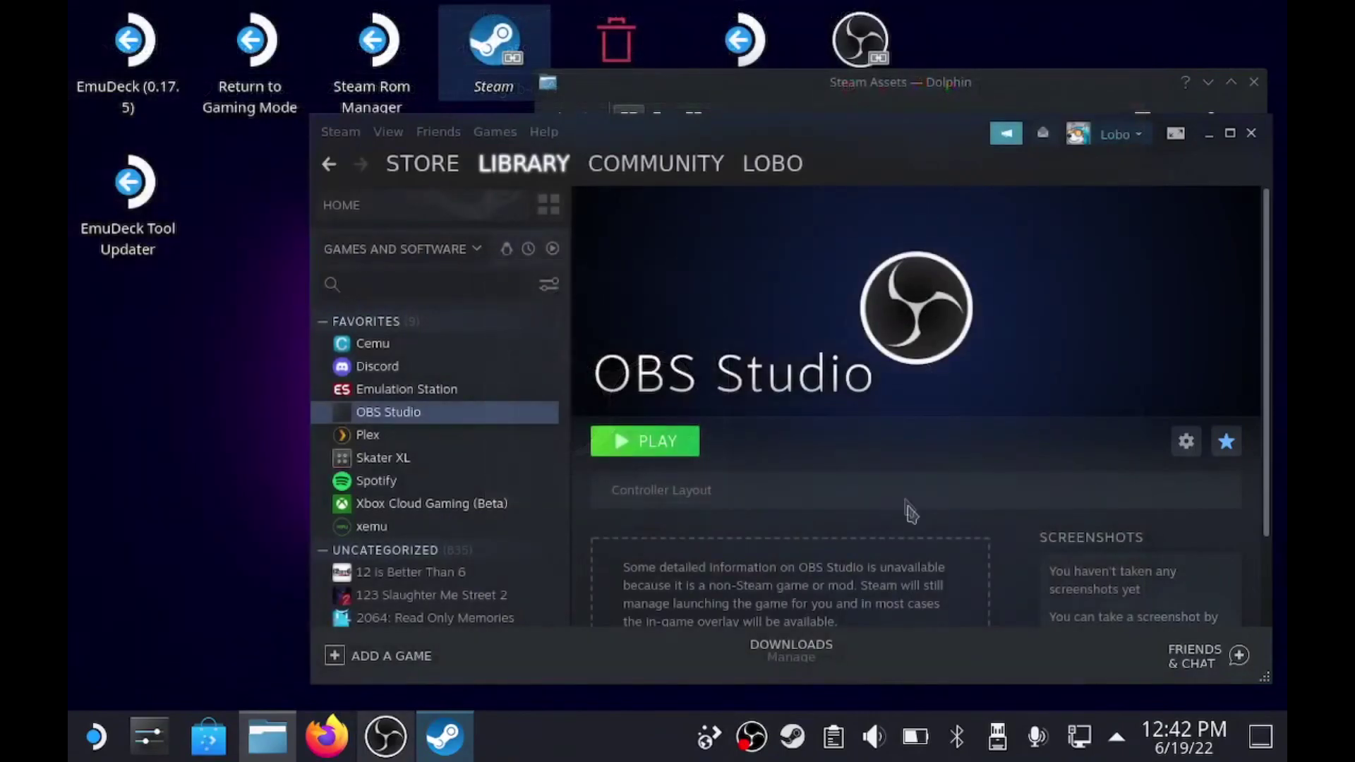
- Set obs-logo.png as the custom logo over OBS Studio's hero banner
{"action": "right_click", "coordinate": [691, 388]}
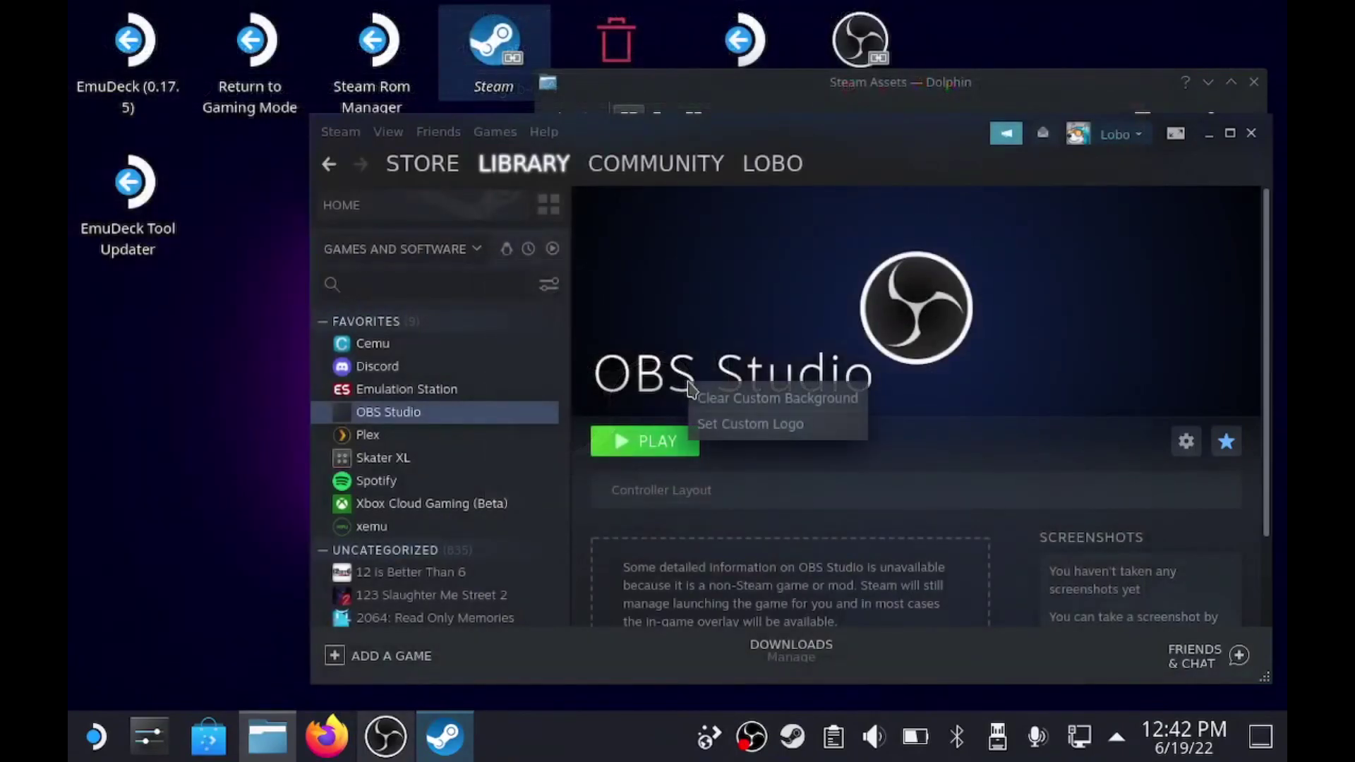
{"action": "left_click", "coordinate": [730, 428]}
{"action": "left_click", "coordinate": [451, 335]}
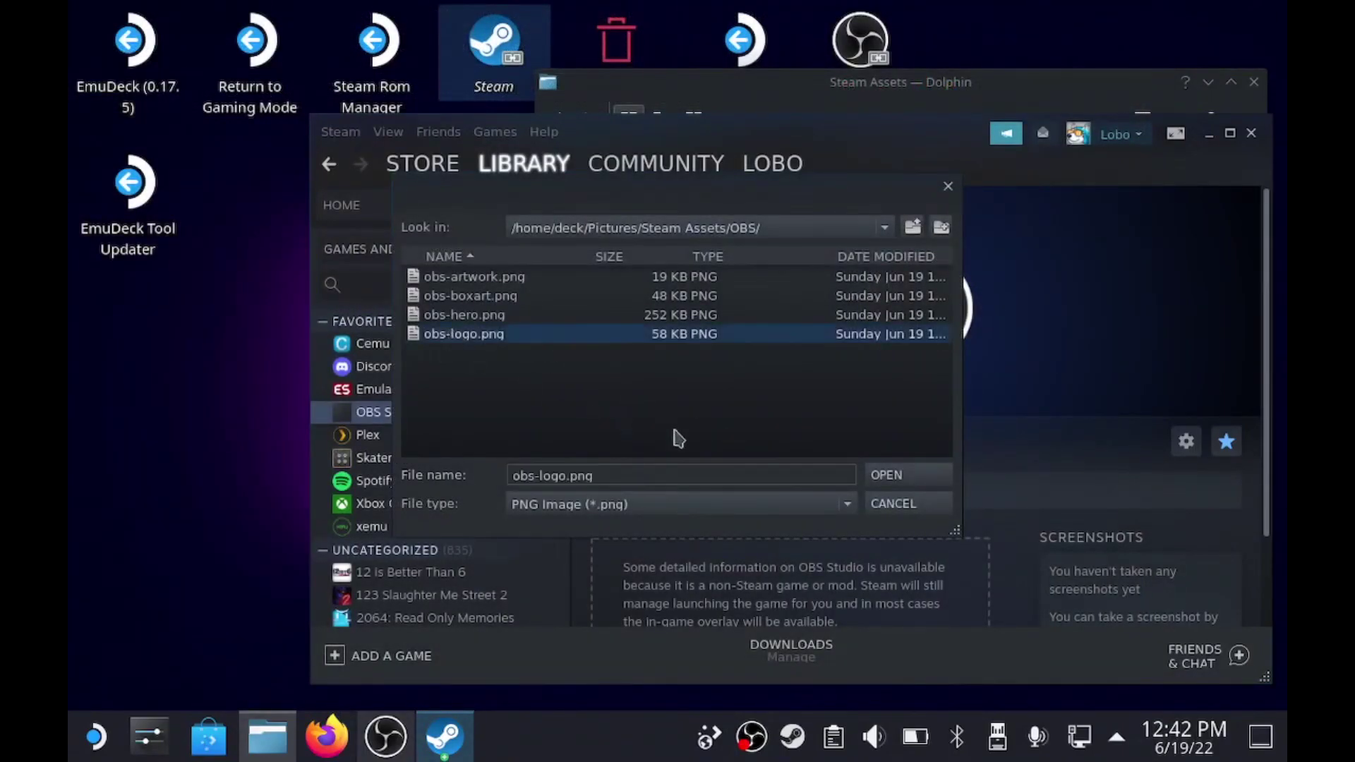
{"action": "left_click", "coordinate": [886, 475]}
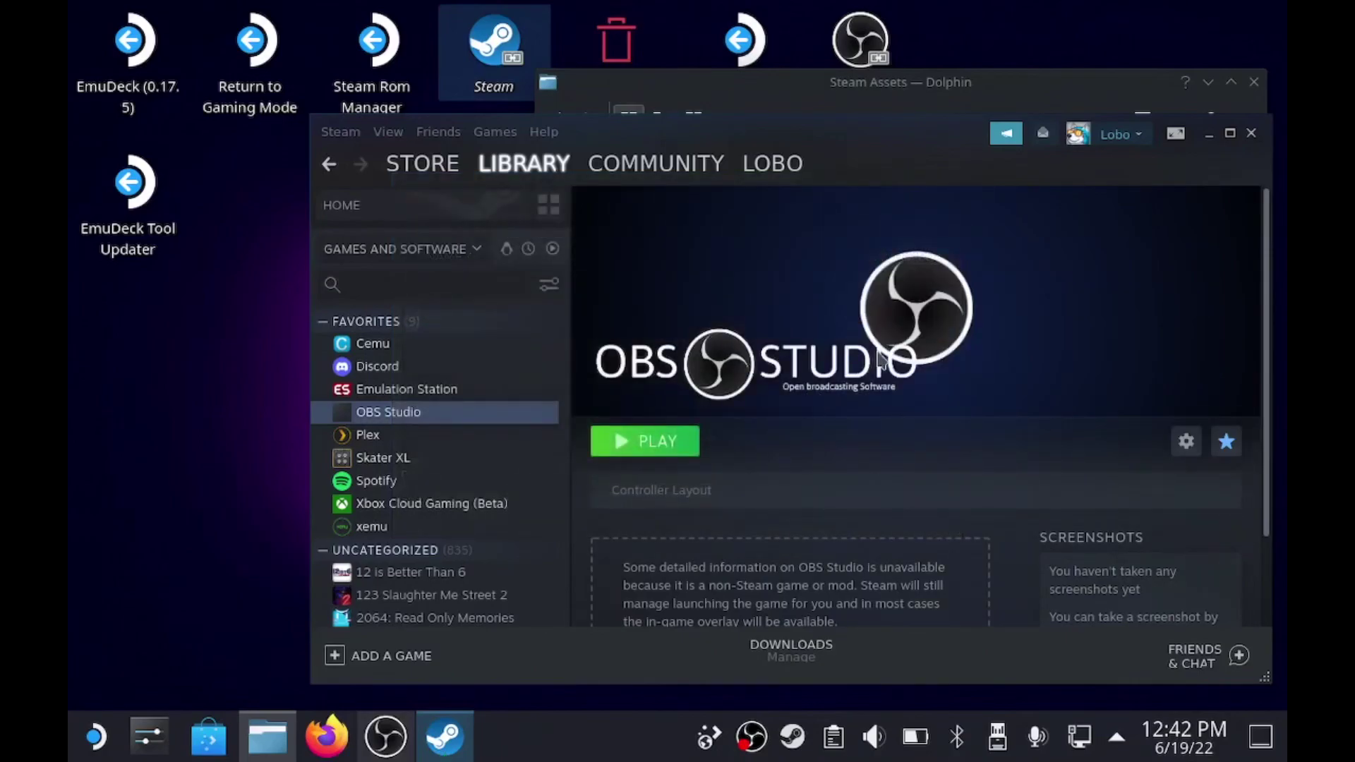
{"action": "right_click", "coordinate": [368, 415]}
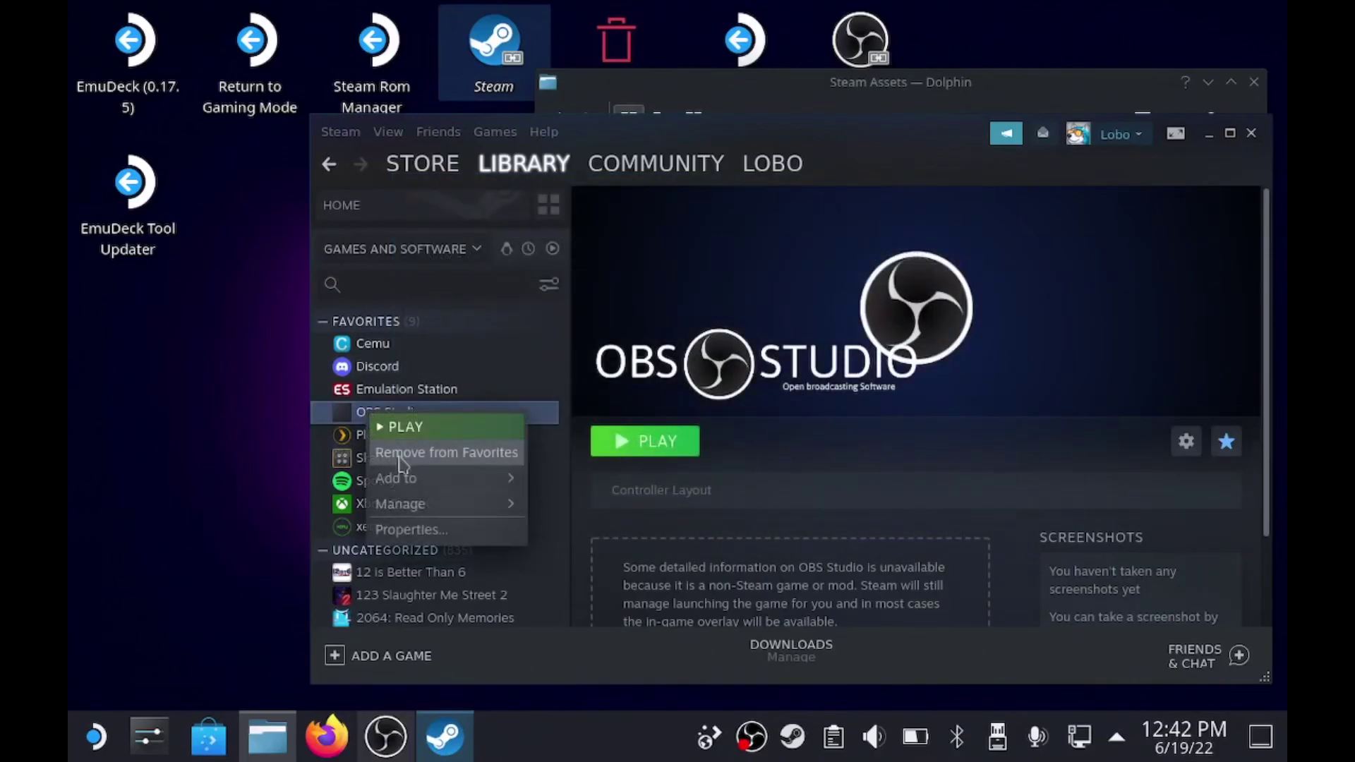
- From the shortcut's properties, browse the icon picker to Pictures/Steam Assets/OBS
{"action": "left_click", "coordinate": [412, 530]}
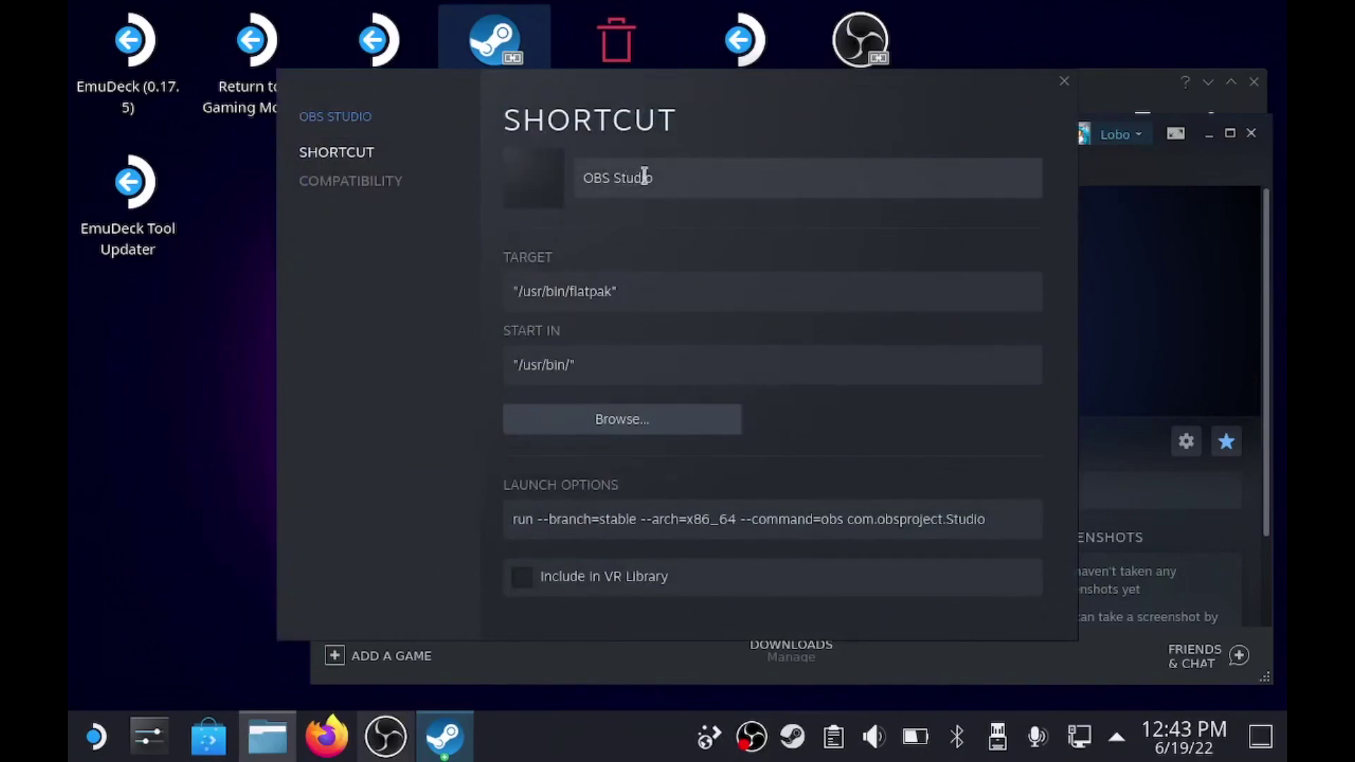
{"action": "left_click", "coordinate": [536, 196]}
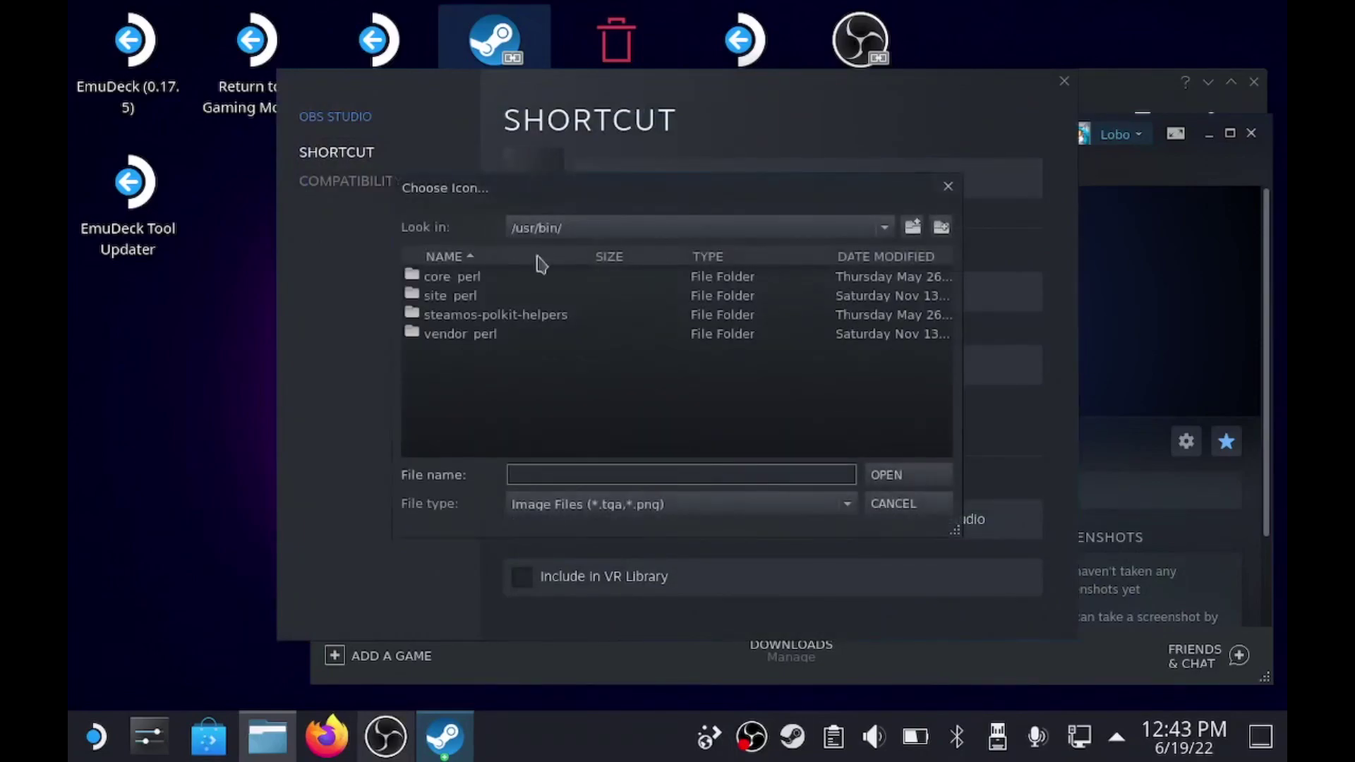
{"action": "left_click", "coordinate": [915, 227]}
{"action": "left_click", "coordinate": [885, 228]}
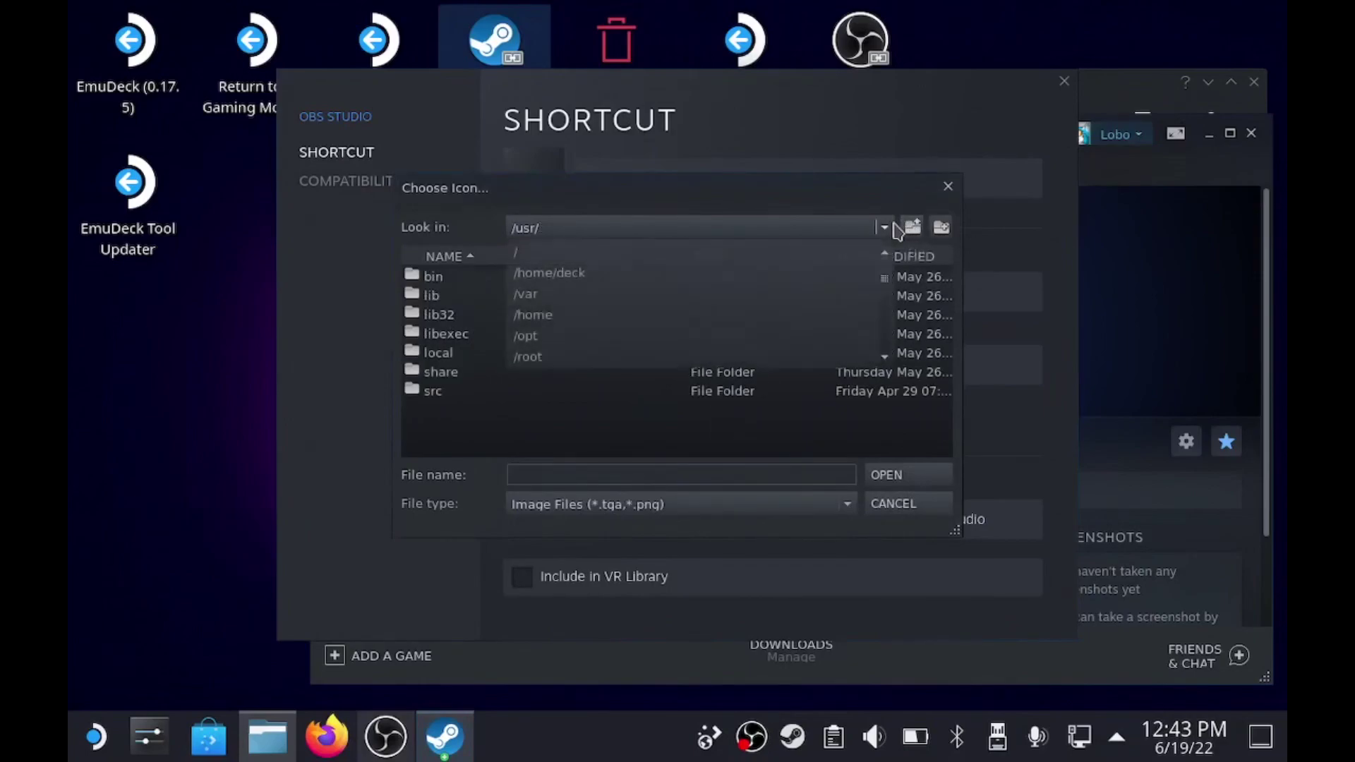
{"action": "left_click", "coordinate": [571, 277]}
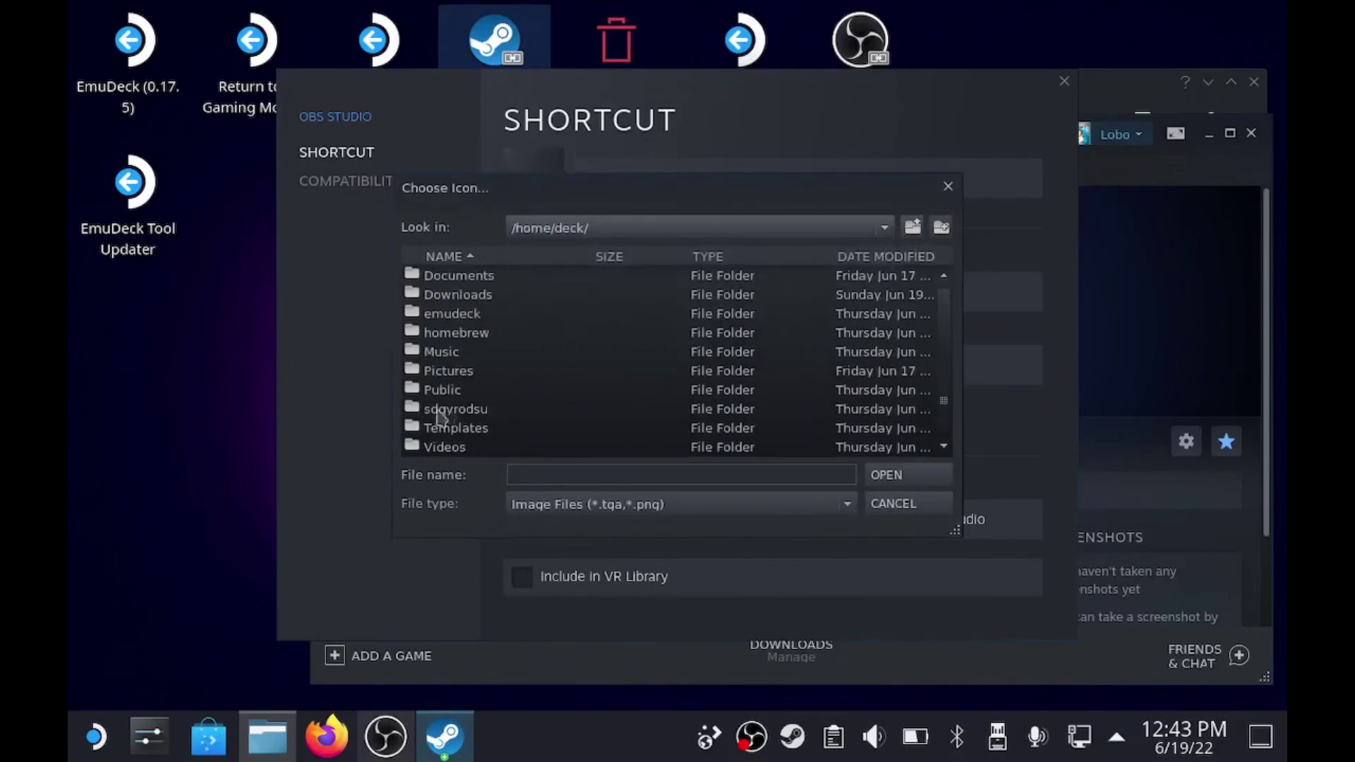
{"action": "double_click", "coordinate": [454, 372]}
{"action": "double_click", "coordinate": [488, 278]}
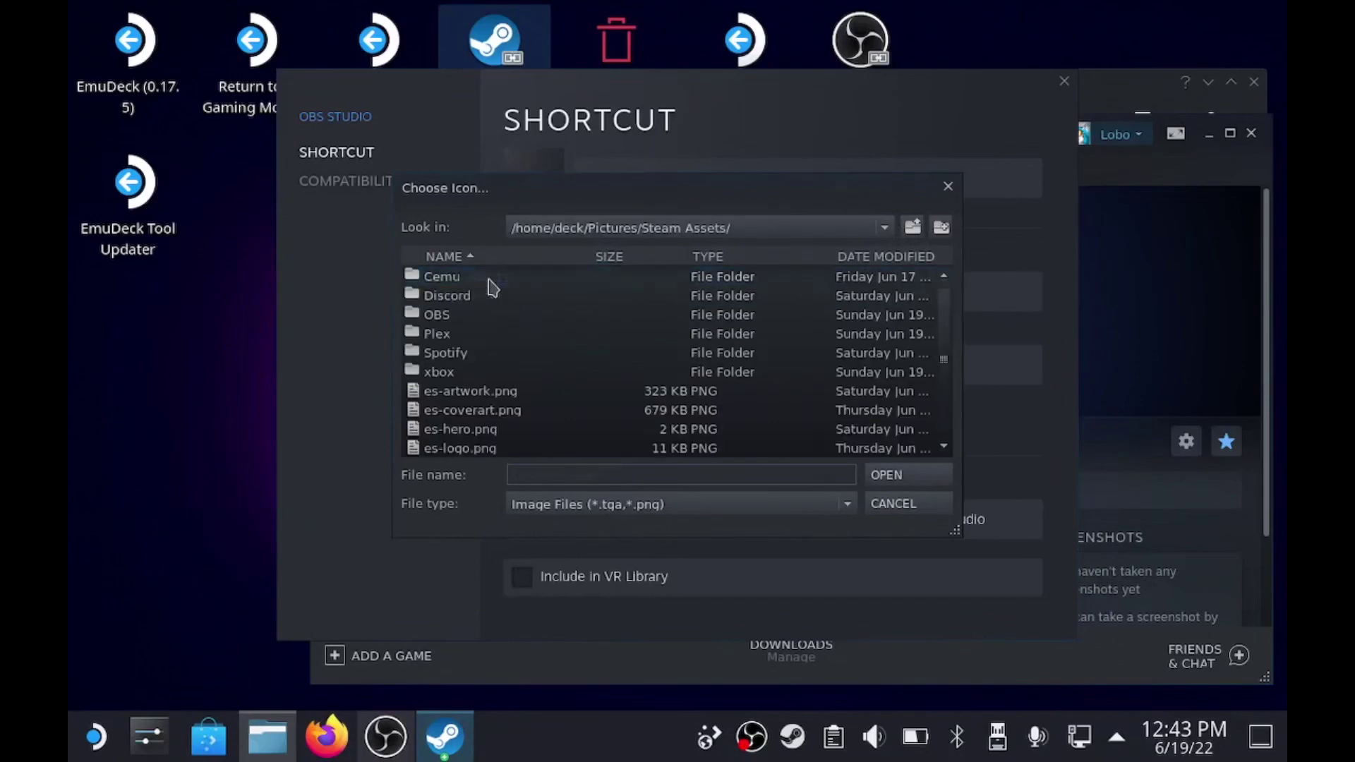
{"action": "double_click", "coordinate": [434, 315]}
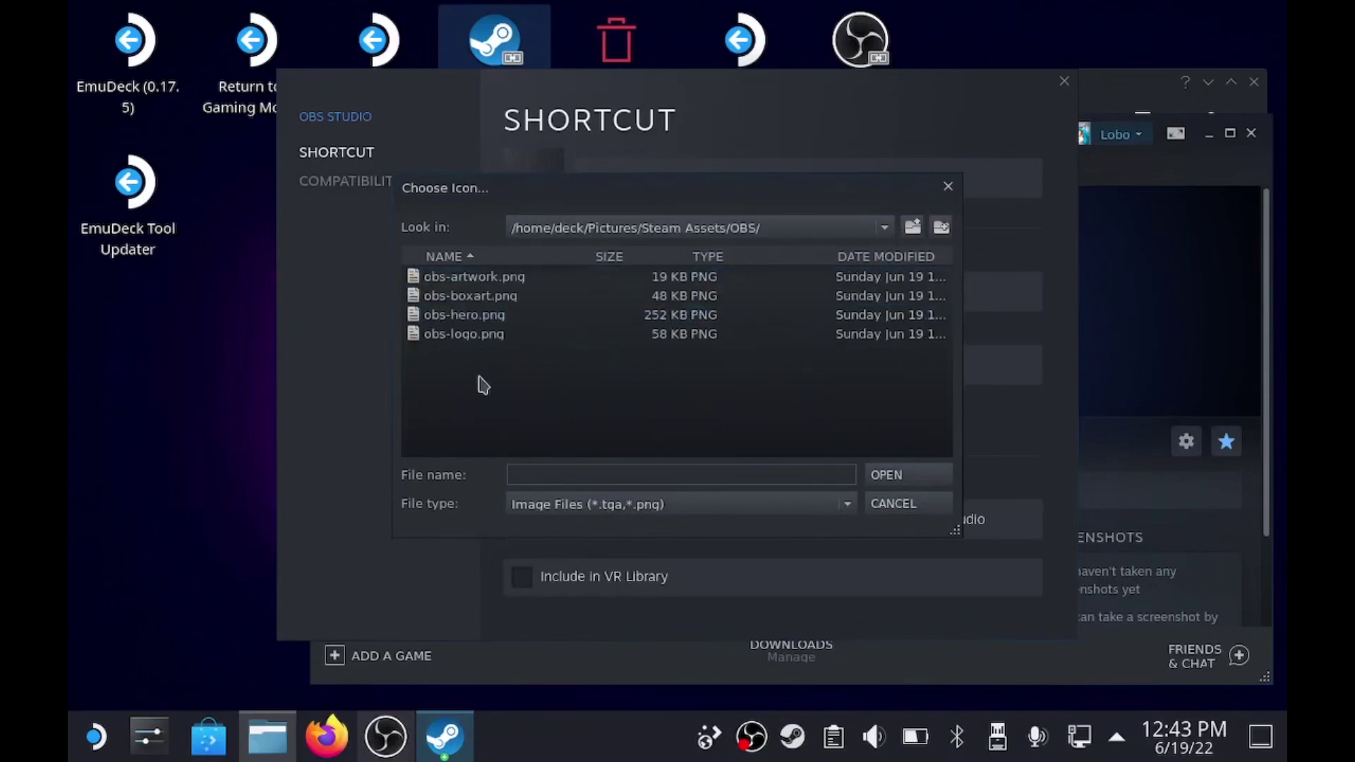
- Show All Files, apply obs-icon.ico as the shortcut icon, and close Properties
{"action": "left_click", "coordinate": [544, 504]}
{"action": "left_click", "coordinate": [550, 530]}
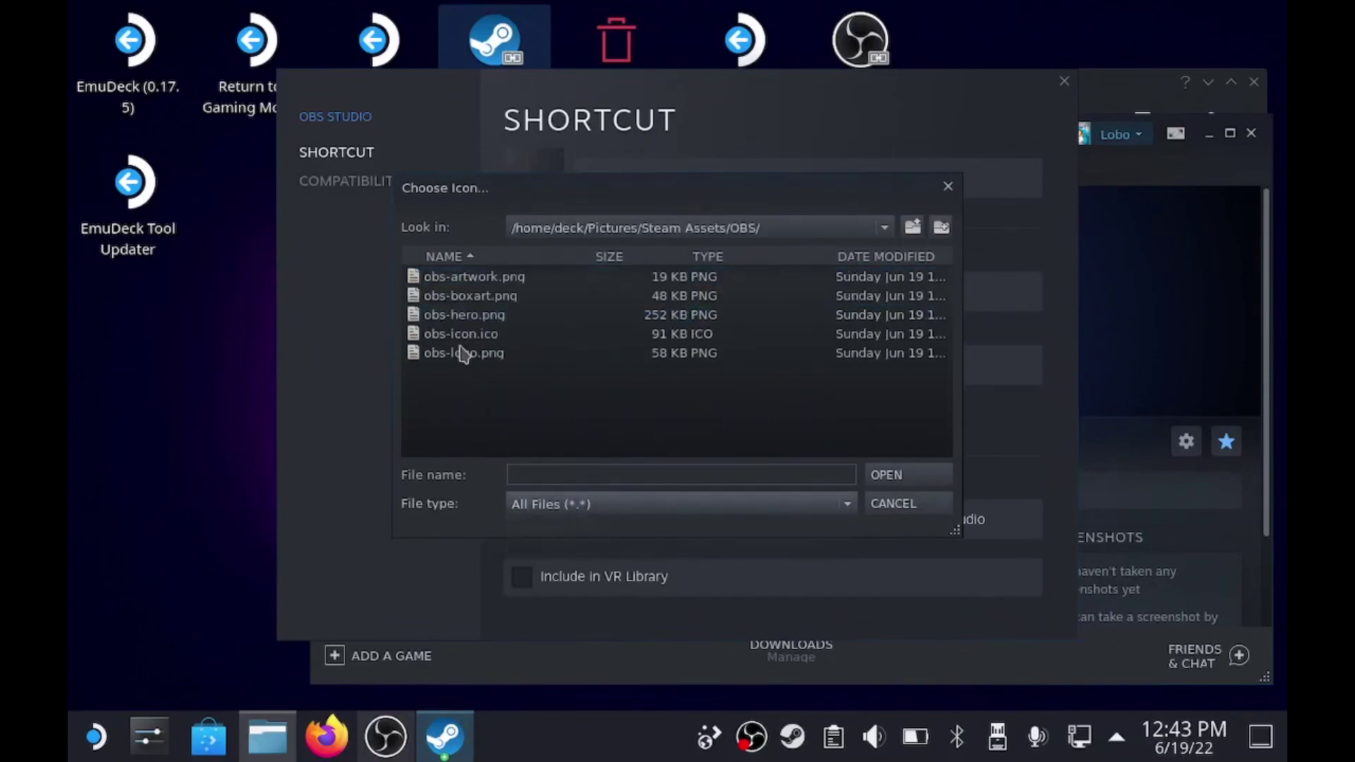
{"action": "left_click", "coordinate": [455, 334]}
{"action": "left_click", "coordinate": [905, 474]}
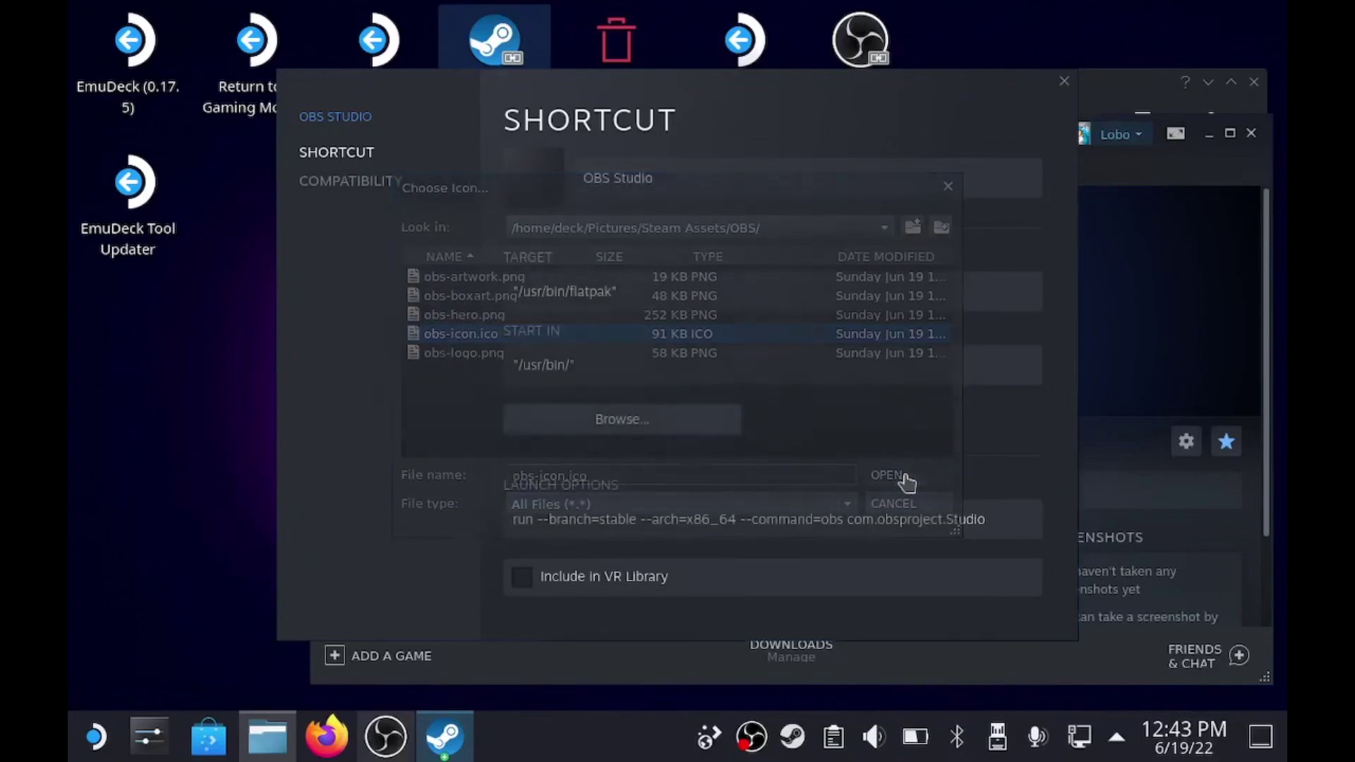
{"action": "left_click", "coordinate": [1064, 82]}
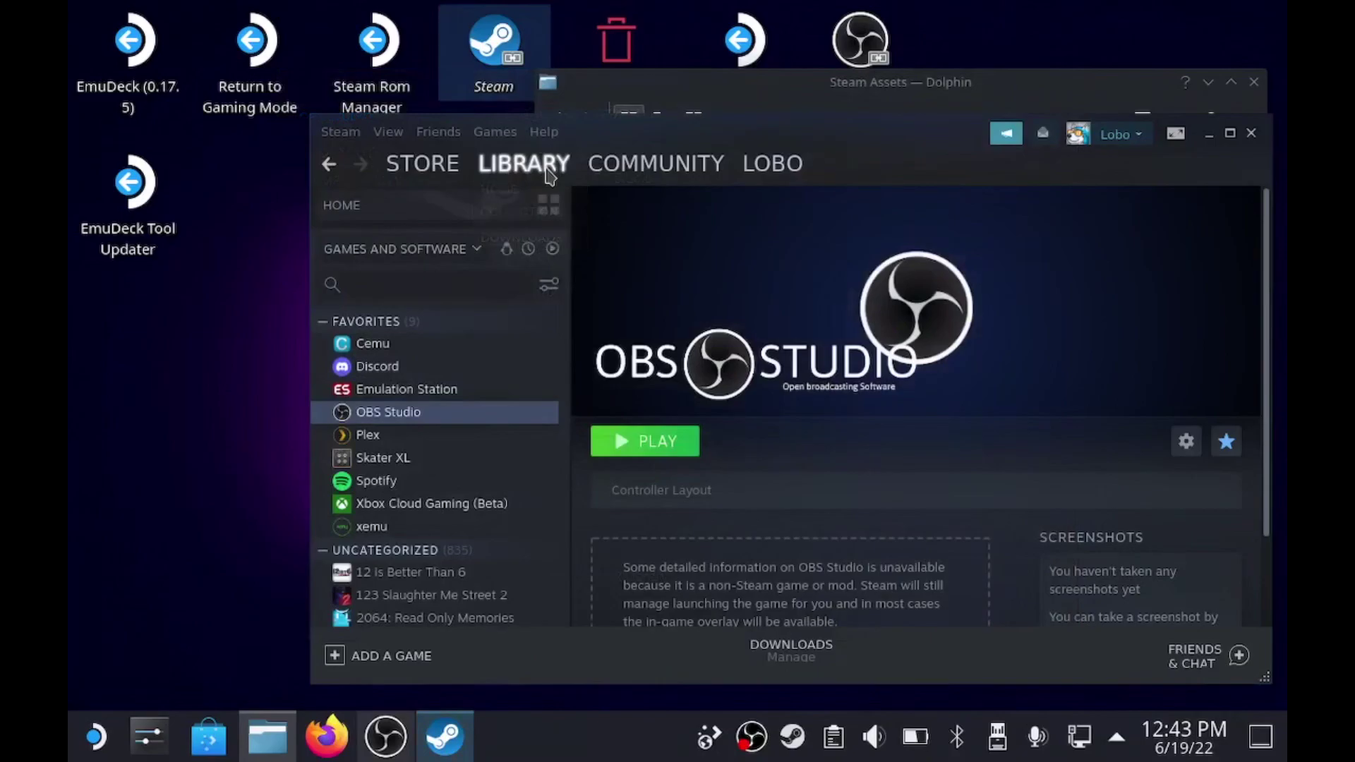
- Apply obs-artwork.png as custom artwork on OBS Studio's Recent Games tile on Library home
{"action": "left_click", "coordinate": [549, 175]}
{"action": "scroll", "coordinate": [798, 369], "scroll_direction": "down", "scroll_amount": 3}
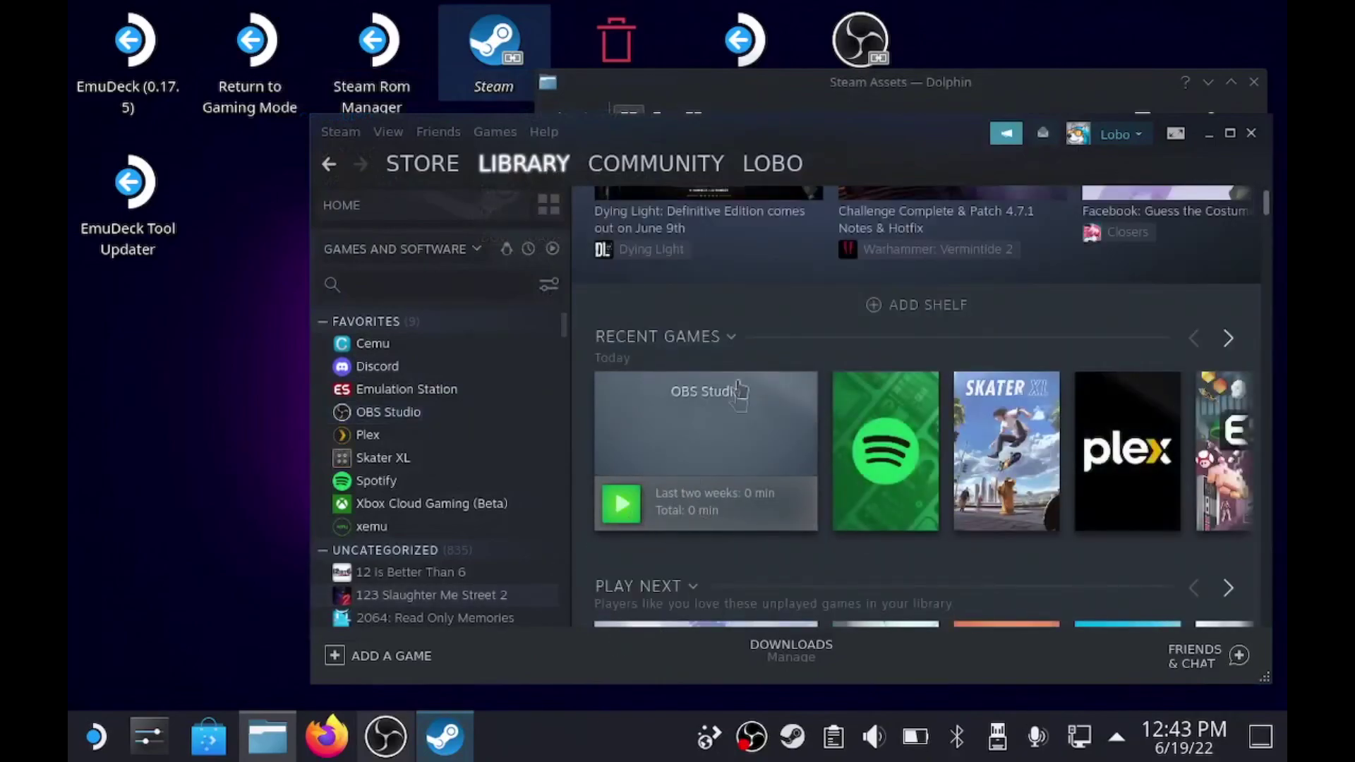
{"action": "right_click", "coordinate": [682, 427]}
{"action": "mouse_move", "coordinate": [734, 522]}
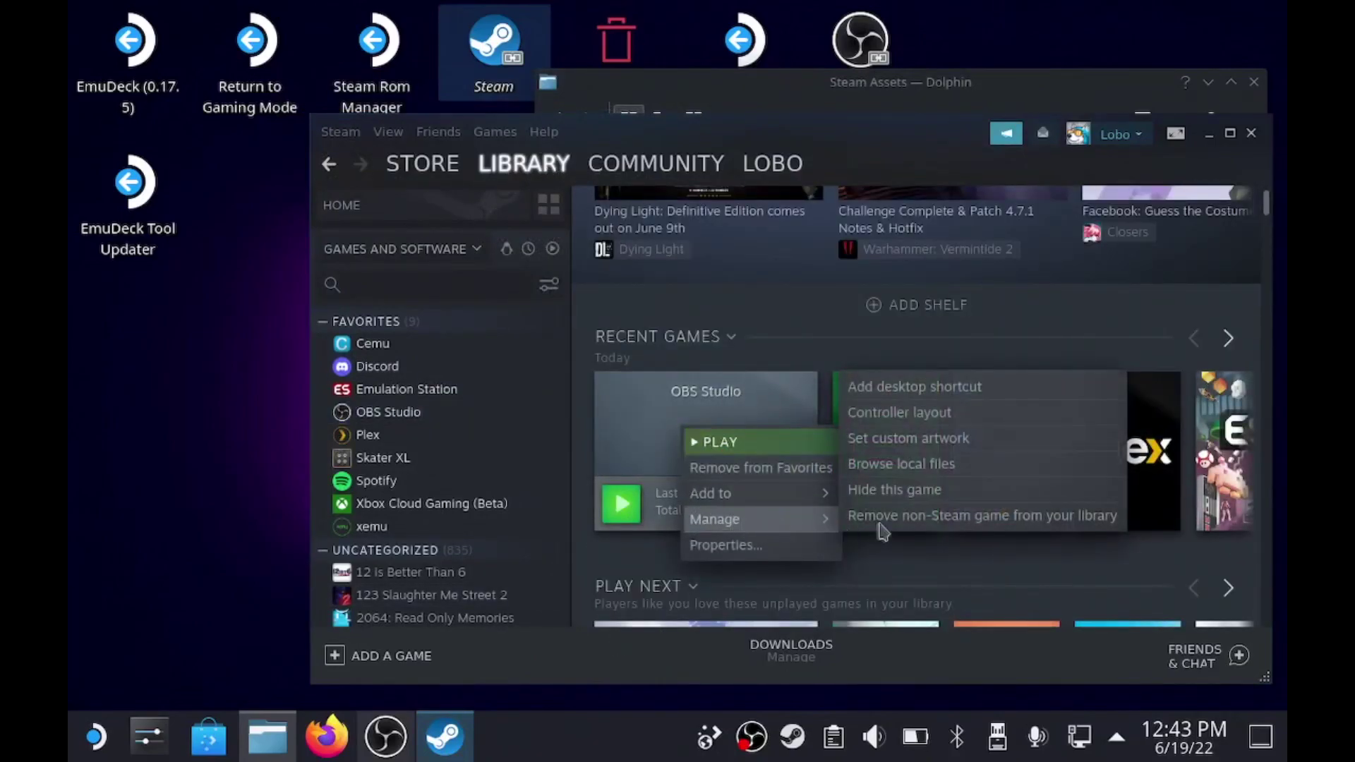
{"action": "left_click", "coordinate": [907, 439]}
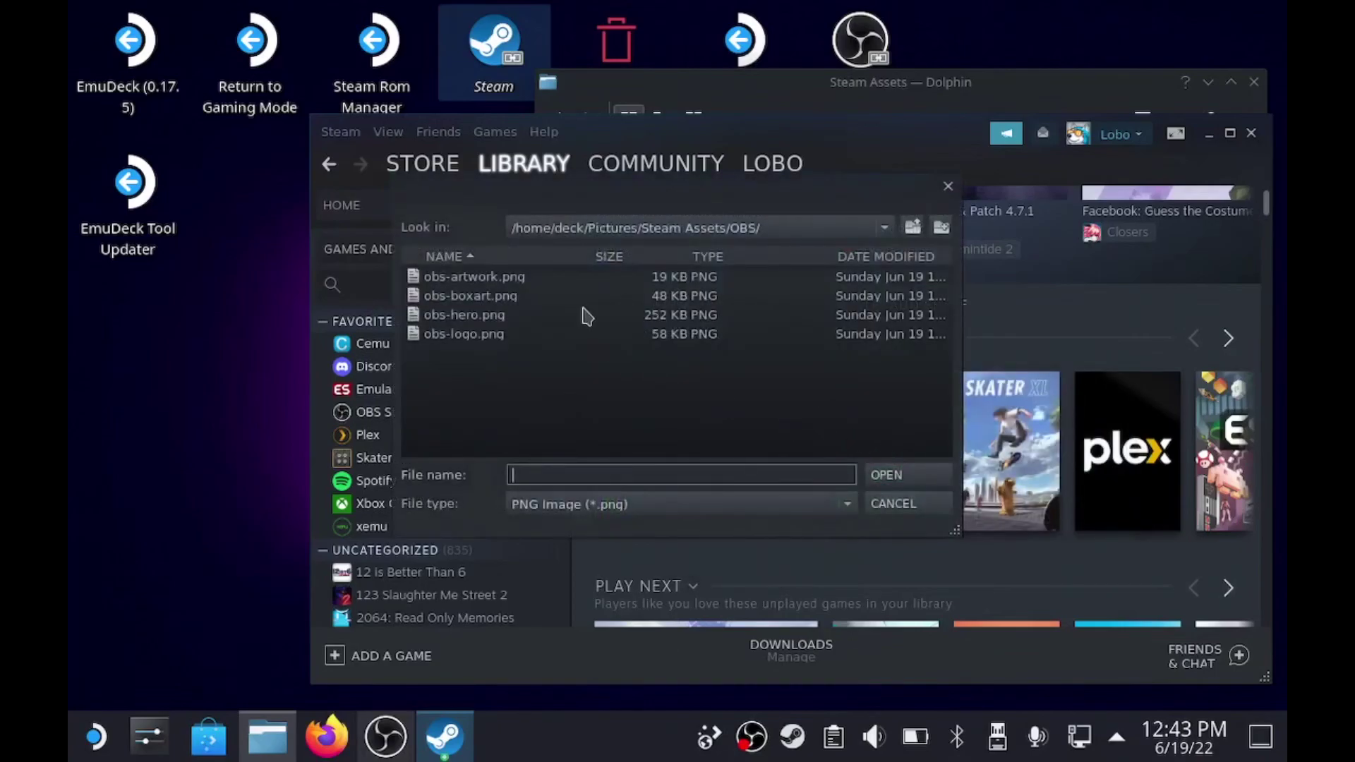
{"action": "left_click", "coordinate": [443, 278]}
{"action": "left_click", "coordinate": [908, 475]}
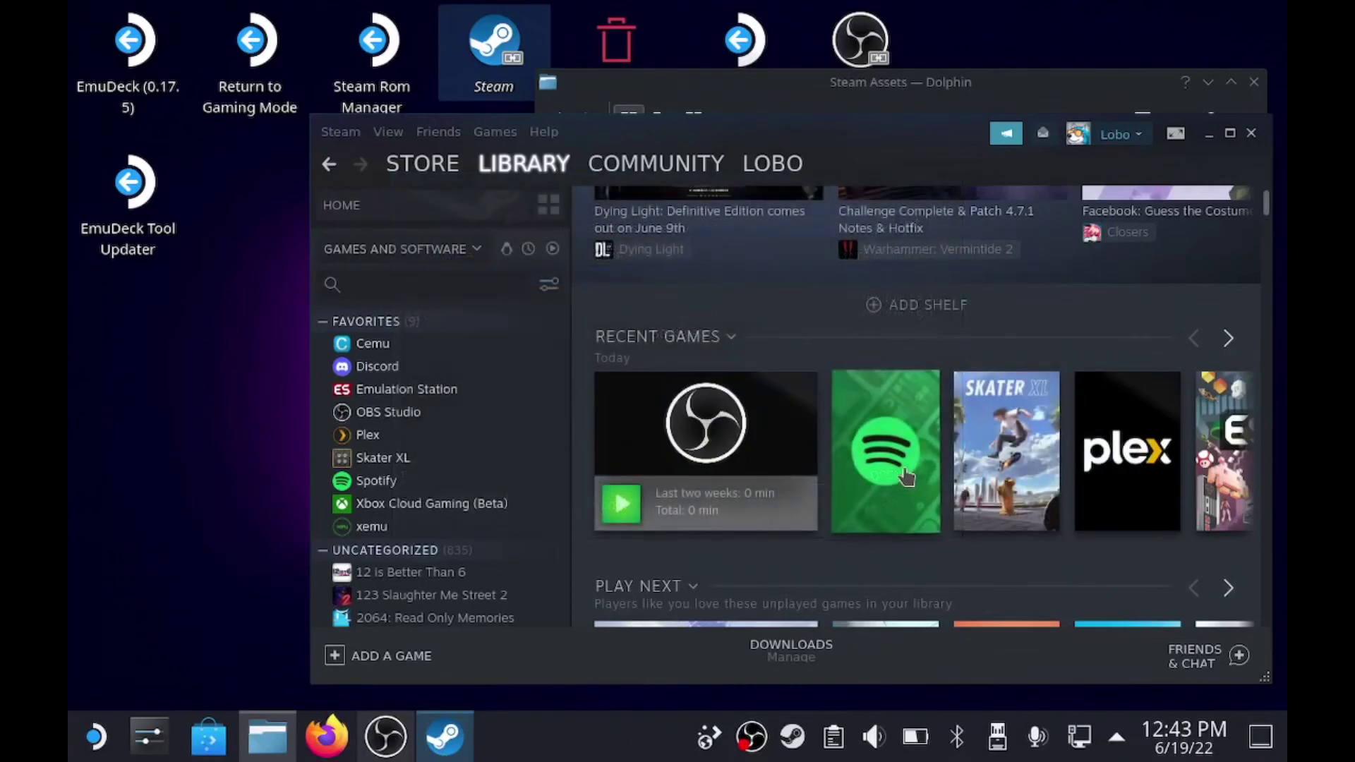
- Scroll the All Games grid down to the OBS Studio tile
{"action": "scroll", "coordinate": [865, 422], "scroll_direction": "down", "scroll_amount": 1}
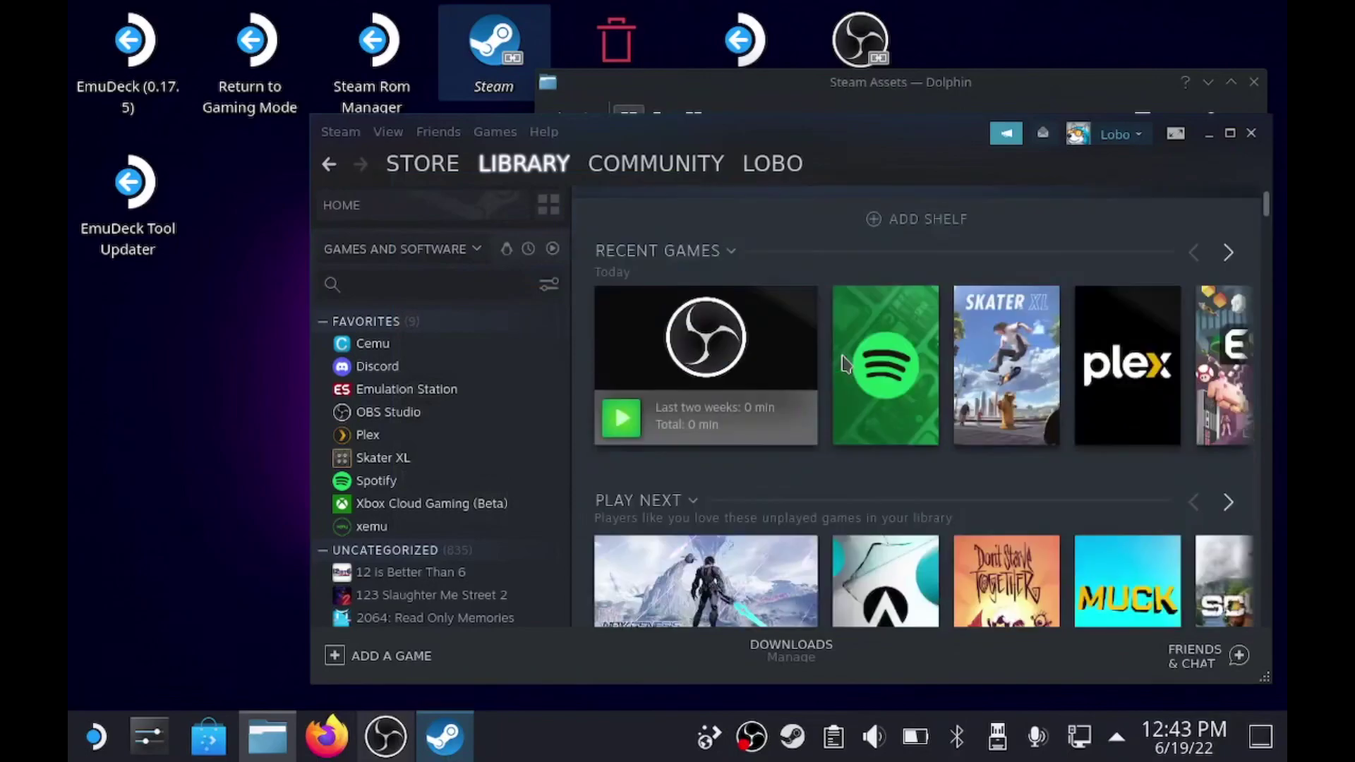
{"action": "scroll", "coordinate": [897, 395], "scroll_direction": "down", "scroll_amount": 10}
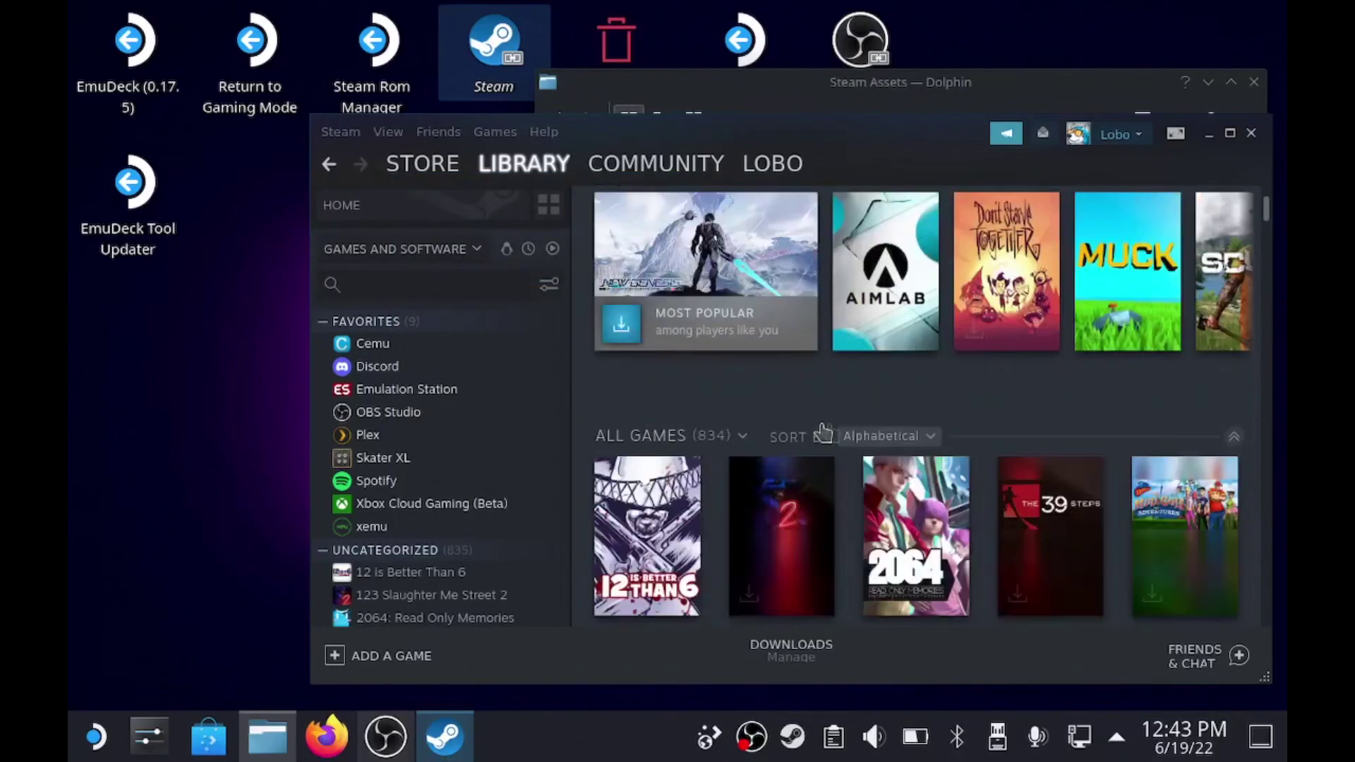
{"action": "scroll", "coordinate": [950, 420], "scroll_direction": "down", "scroll_amount": 15}
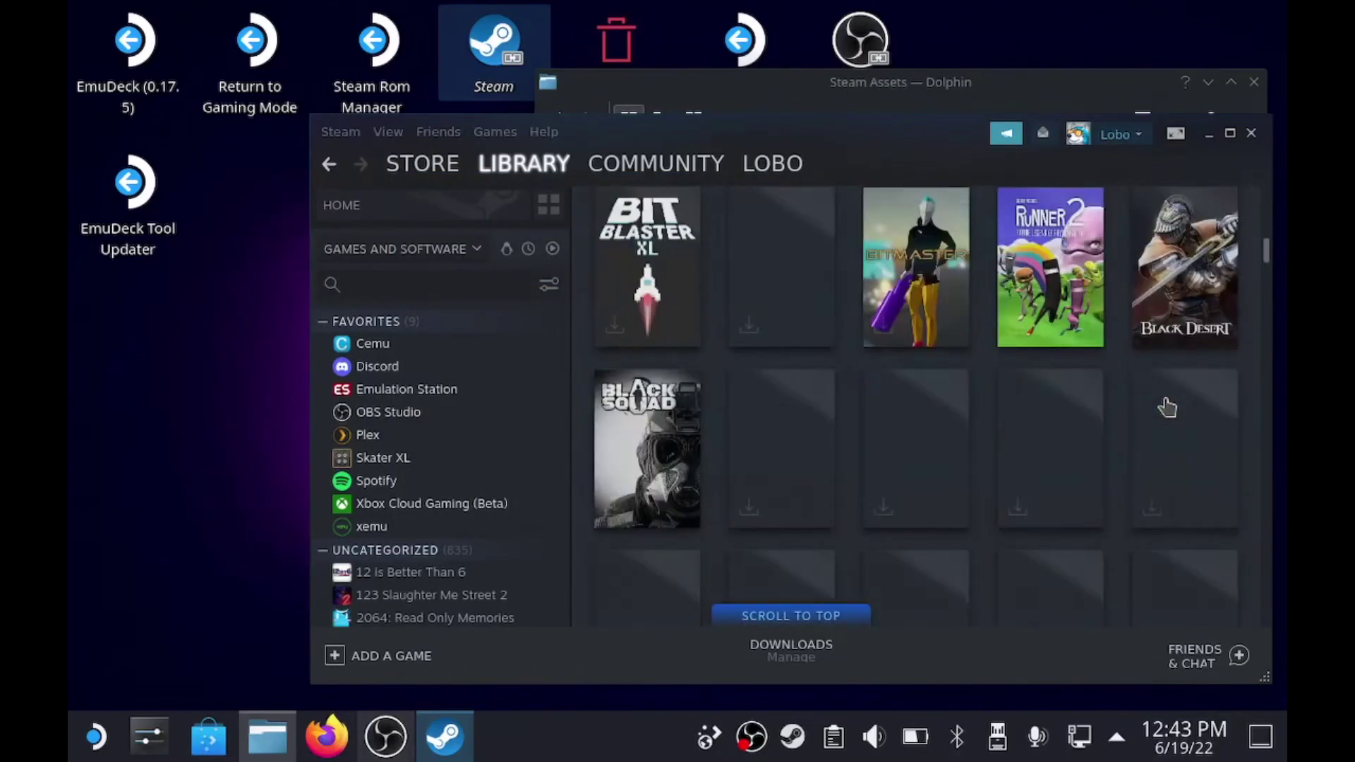
{"action": "scroll", "coordinate": [1167, 407], "scroll_direction": "down", "scroll_amount": 15}
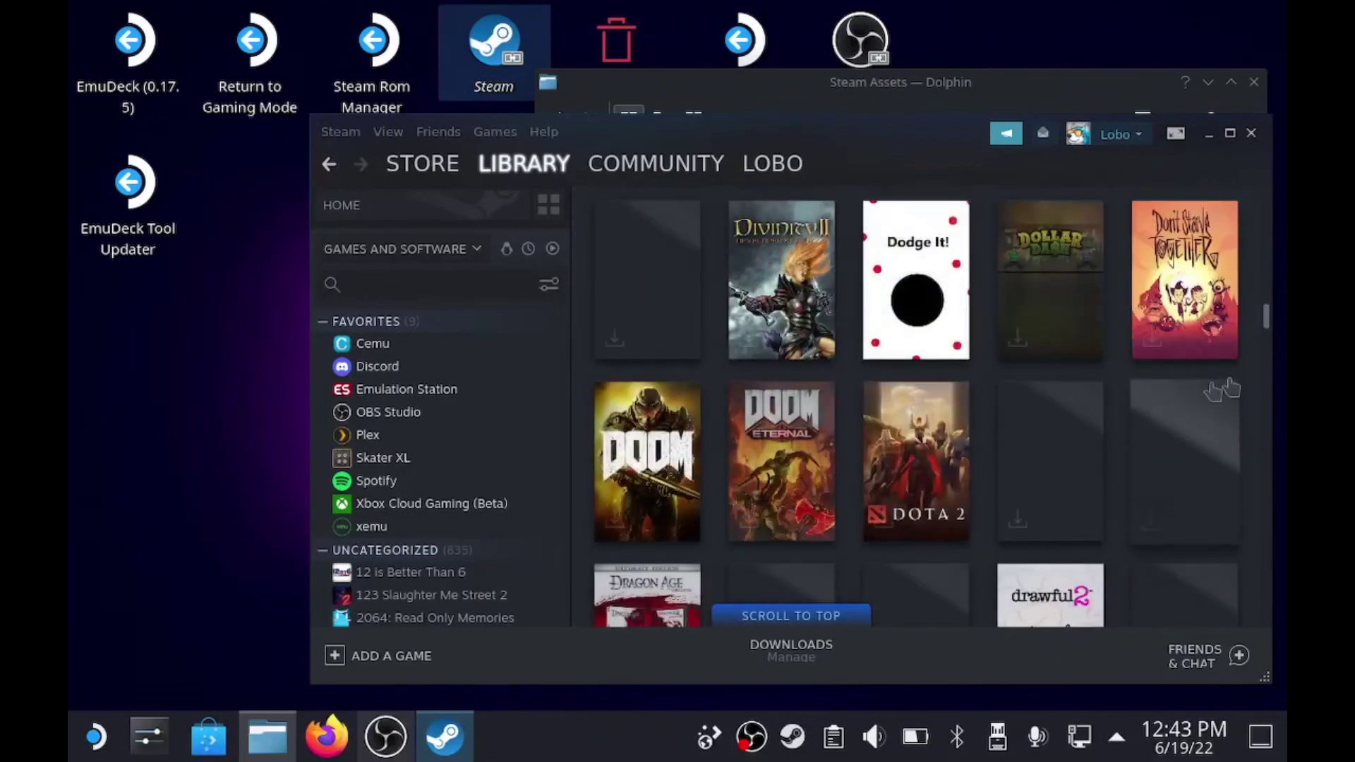
{"action": "scroll", "coordinate": [1124, 519], "scroll_direction": "down", "scroll_amount": 5}
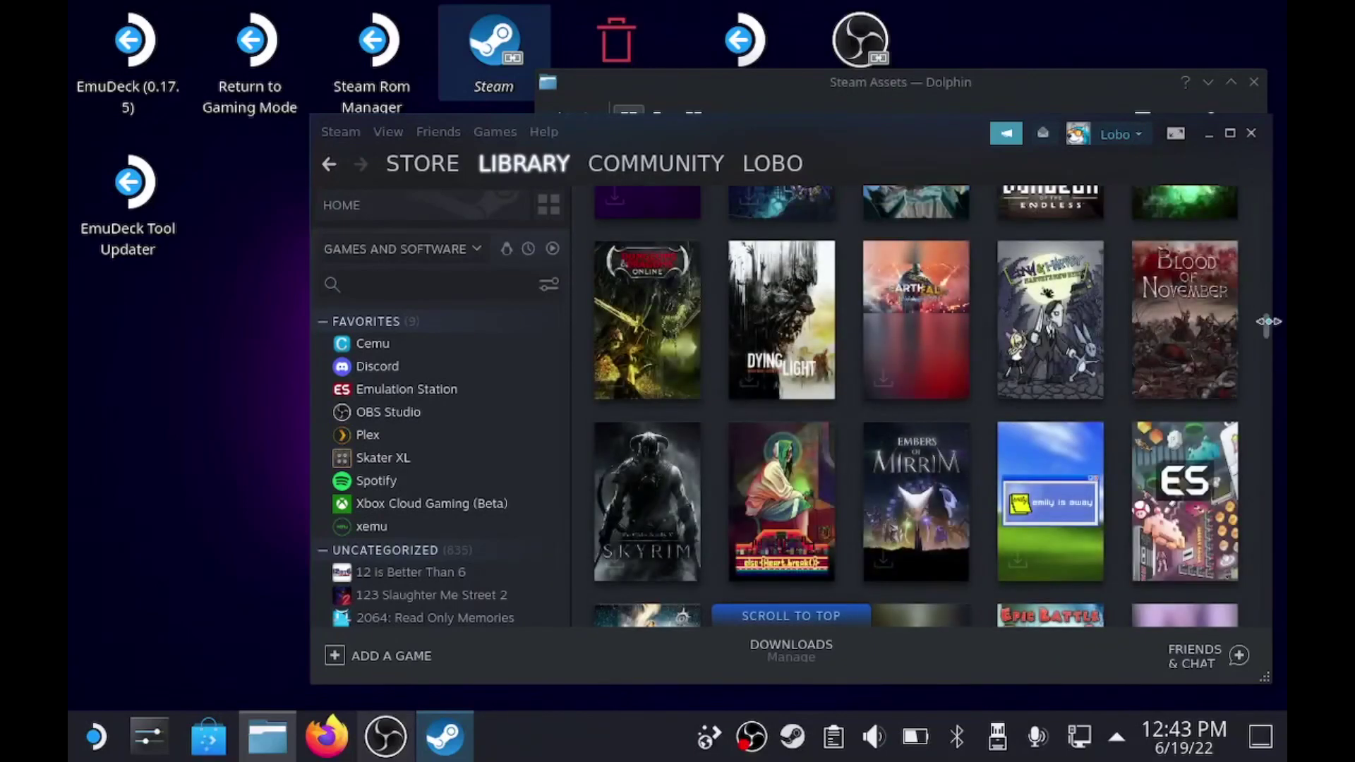
{"action": "scroll", "coordinate": [1260, 385], "scroll_direction": "down", "scroll_amount": 20}
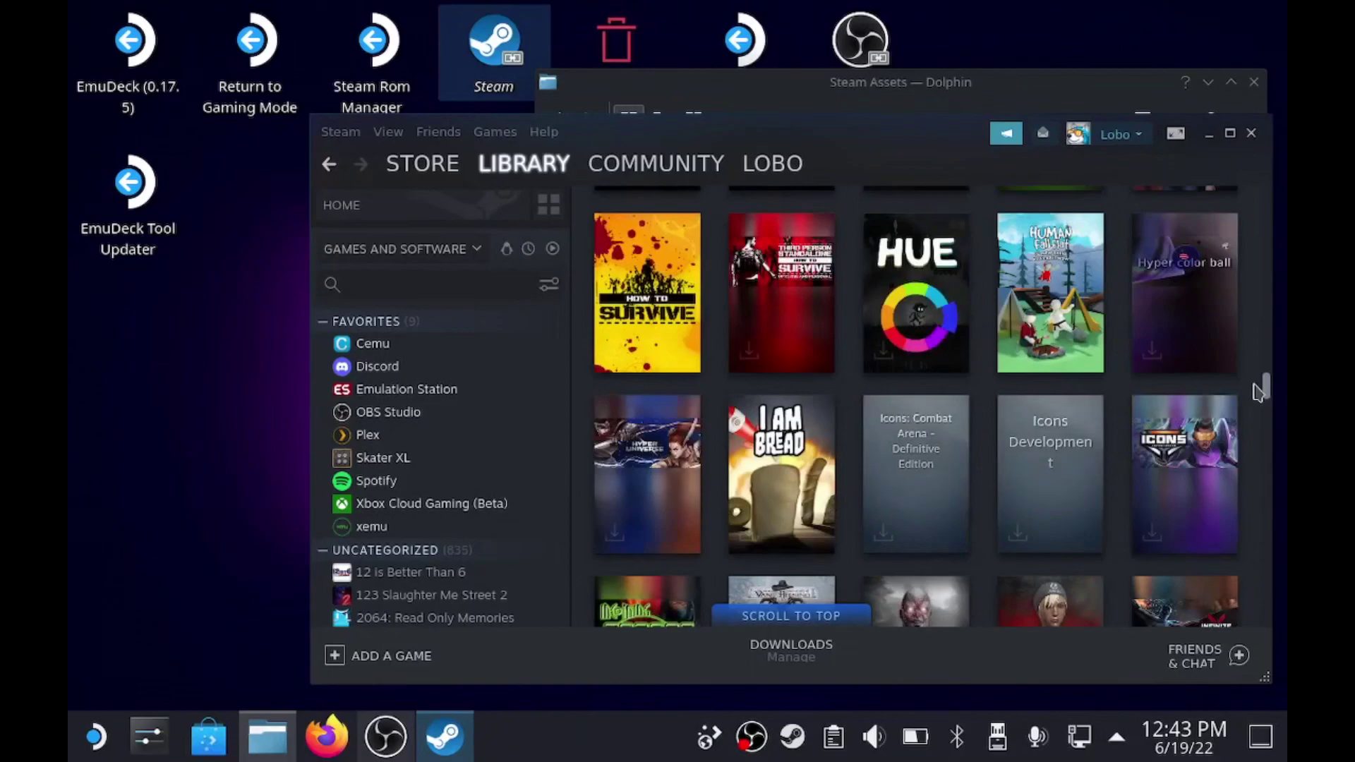
{"action": "left_click_drag", "start_coordinate": [1257, 410], "coordinate": [1259, 437]}
{"action": "scroll", "coordinate": [1011, 427], "scroll_direction": "down", "scroll_amount": 10}
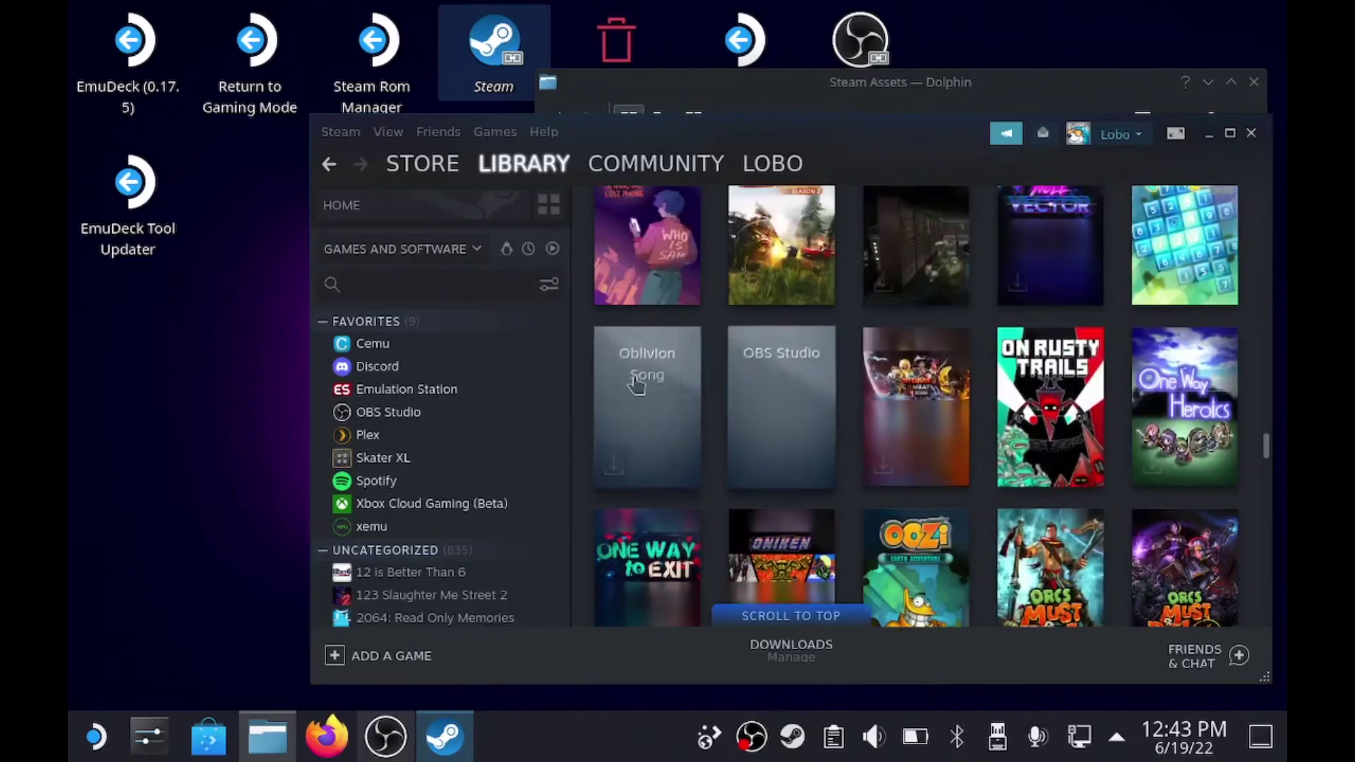
- Set obs-boxart.png as the custom cover art for OBS Studio's grid tile
{"action": "mouse_move", "coordinate": [738, 383]}
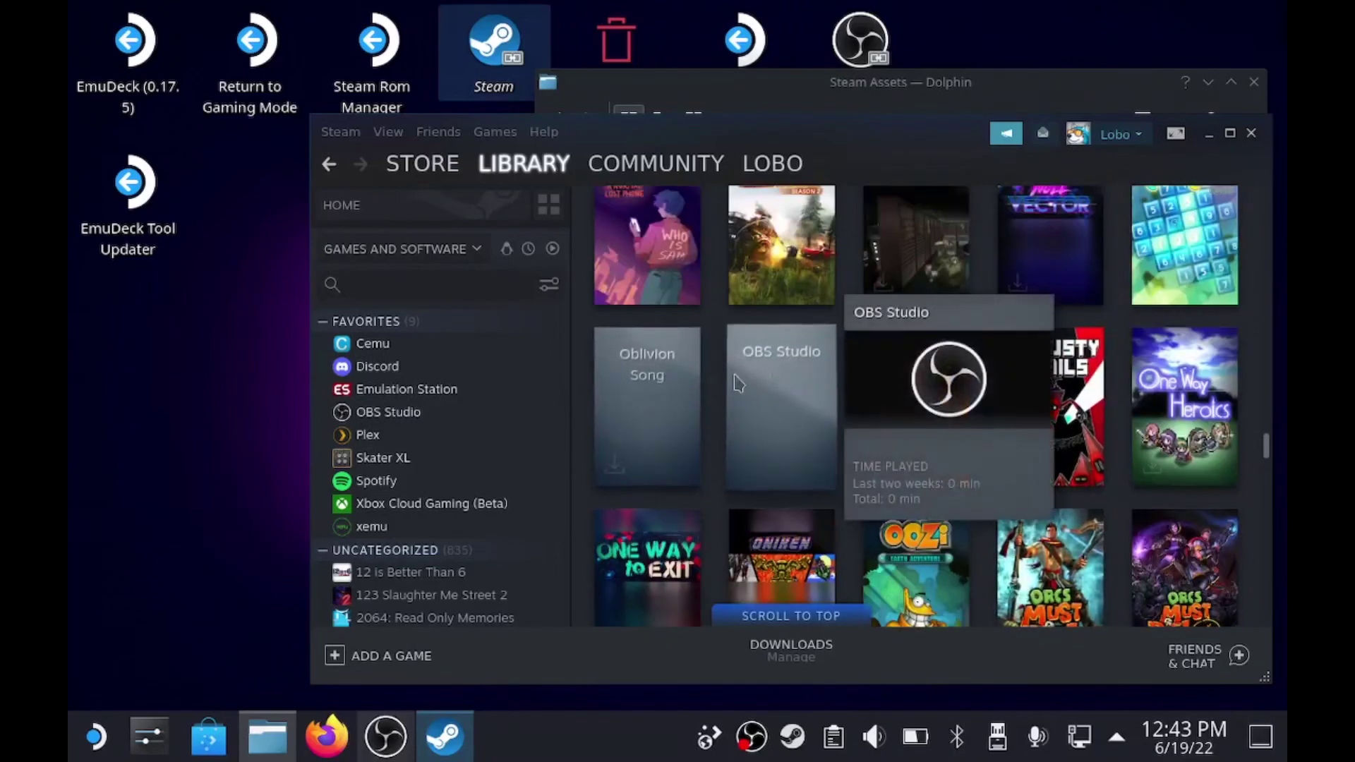
{"action": "right_click", "coordinate": [784, 399]}
{"action": "mouse_move", "coordinate": [858, 484]}
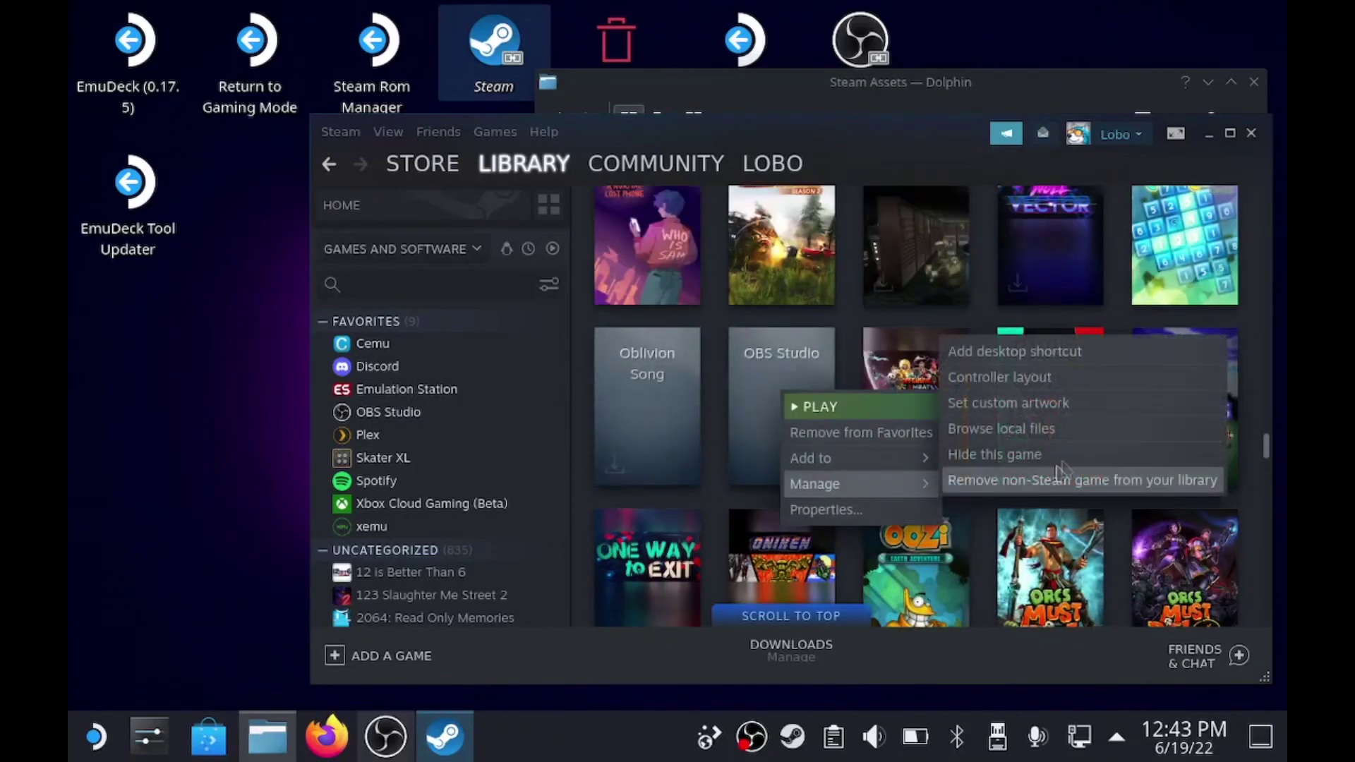
{"action": "left_click", "coordinate": [1016, 403]}
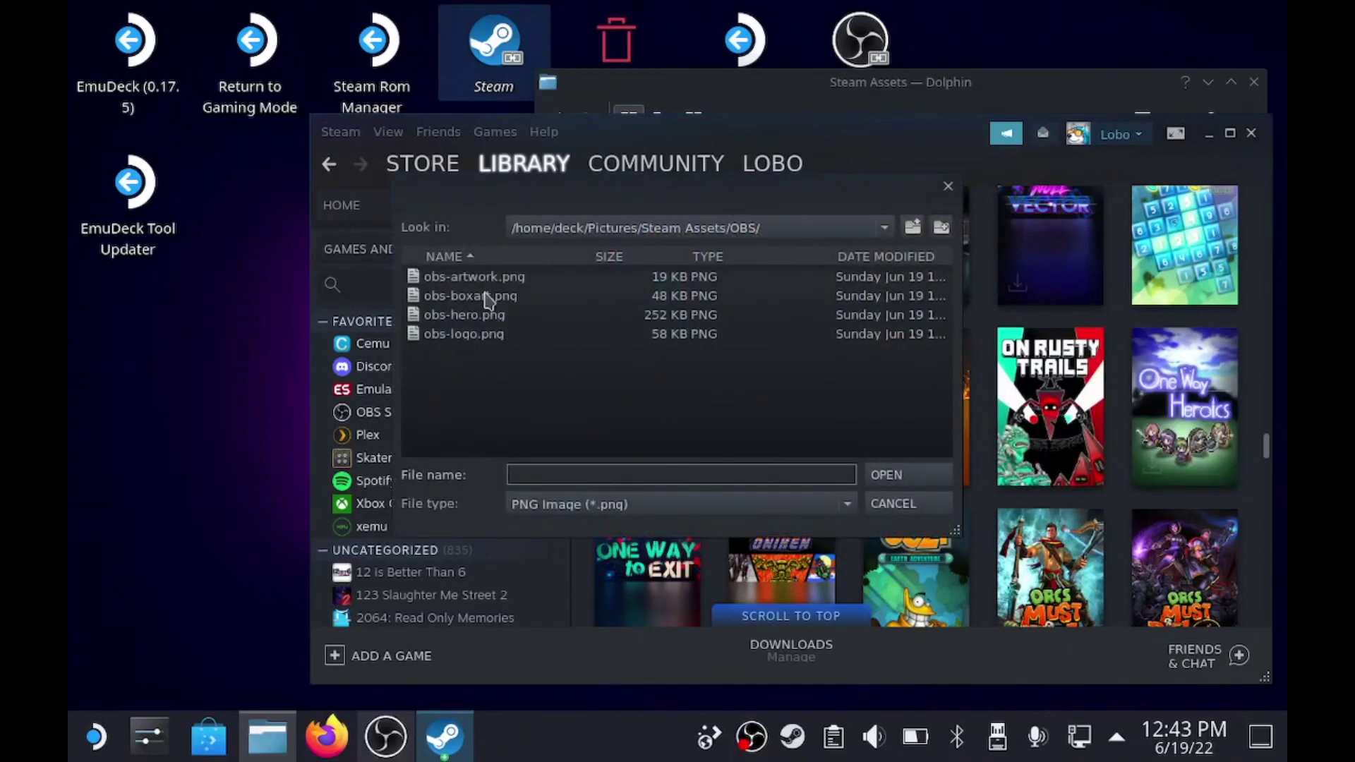
{"action": "left_click", "coordinate": [471, 296]}
{"action": "left_click", "coordinate": [887, 475]}
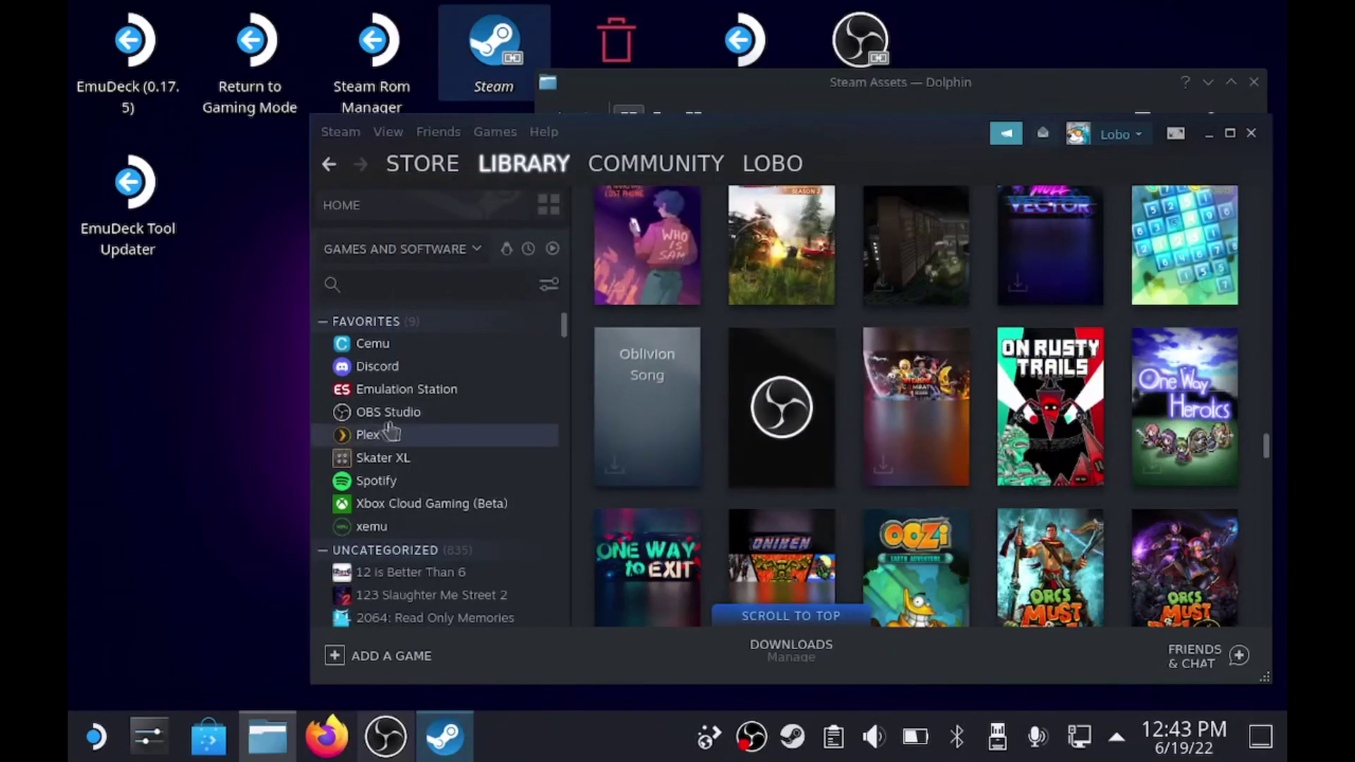
- Visit the Emulation Station, Discord and Plex pages from Favorites, ending on OBS Studio's page
{"action": "left_click", "coordinate": [416, 413]}
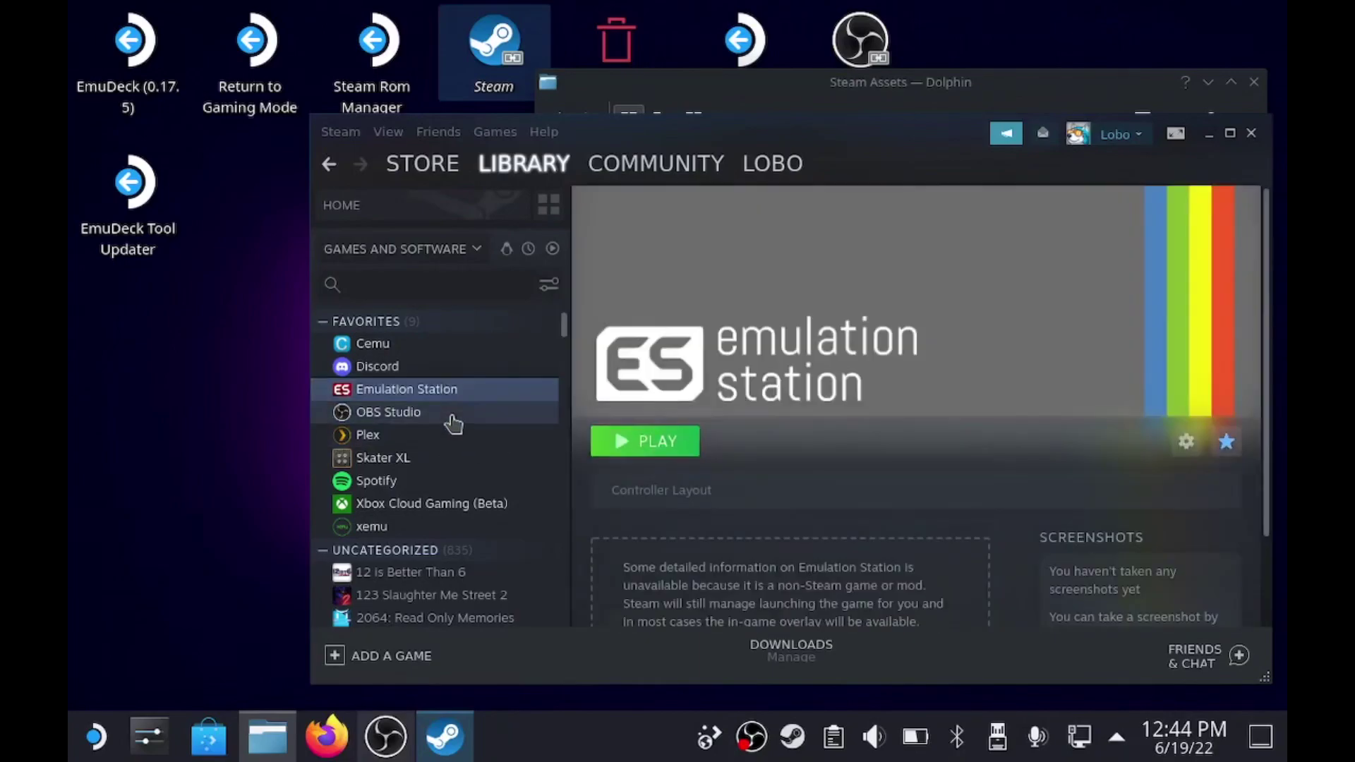
{"action": "left_click", "coordinate": [418, 388]}
{"action": "left_click", "coordinate": [421, 367]}
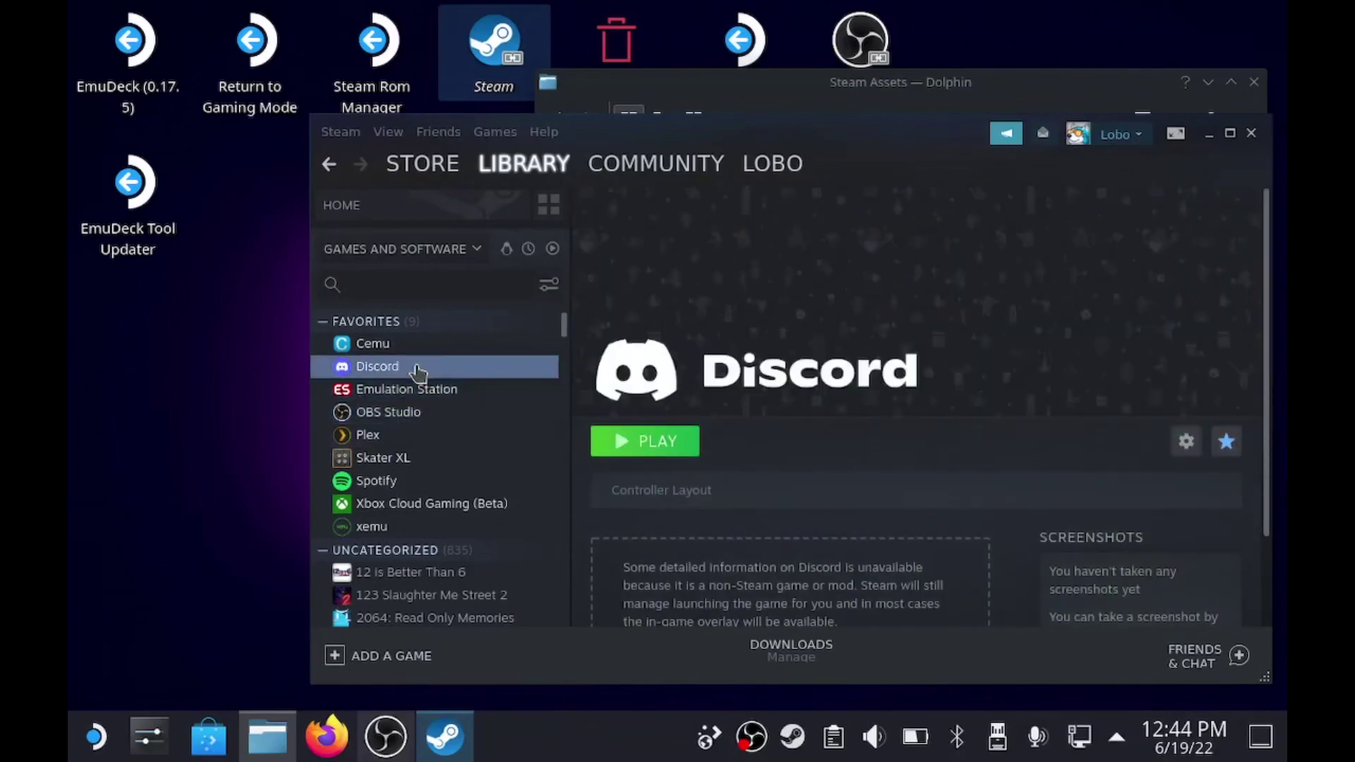
{"action": "left_click", "coordinate": [441, 434]}
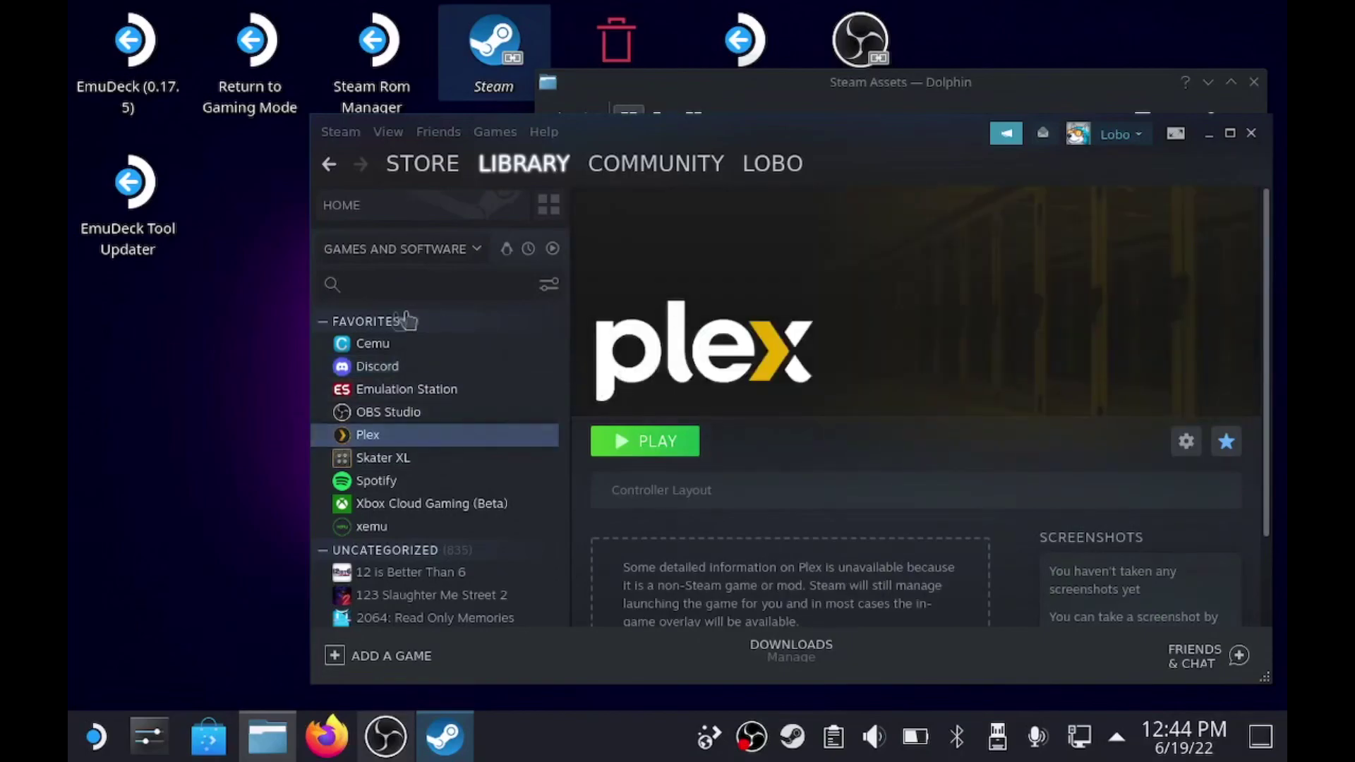
{"action": "left_click", "coordinate": [412, 413]}
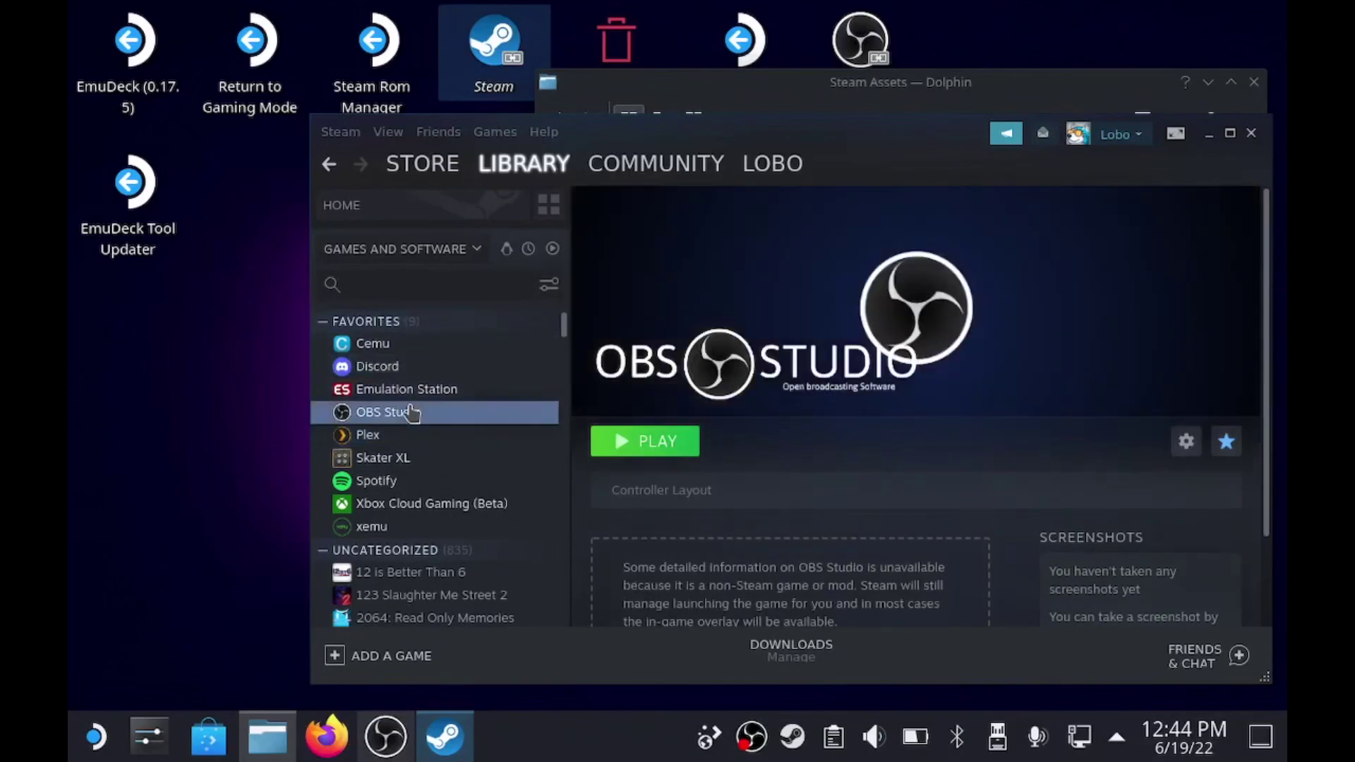